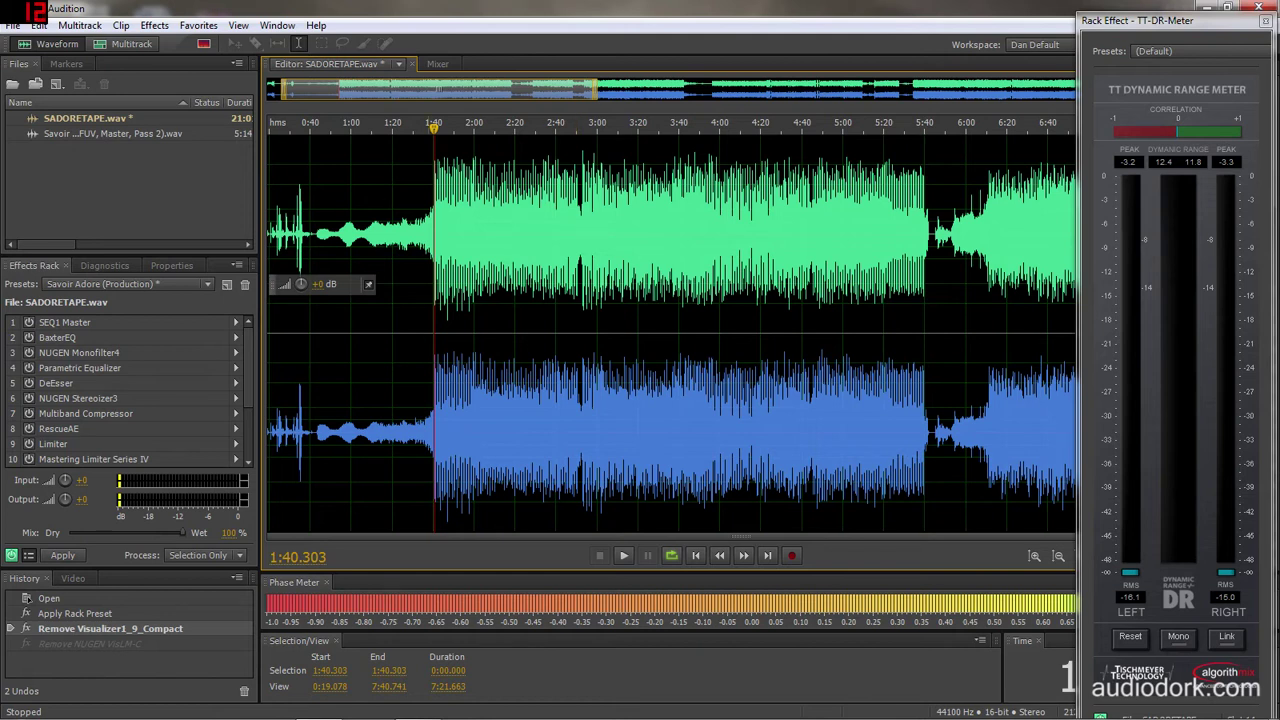
Open the Volume Envelope process for SADORETAPE.wav from the amplitude and compression effects
{"action": "left_click", "coordinate": [155, 25]}
{"action": "left_click", "coordinate": [182, 9]}
{"action": "left_click", "coordinate": [155, 25]}
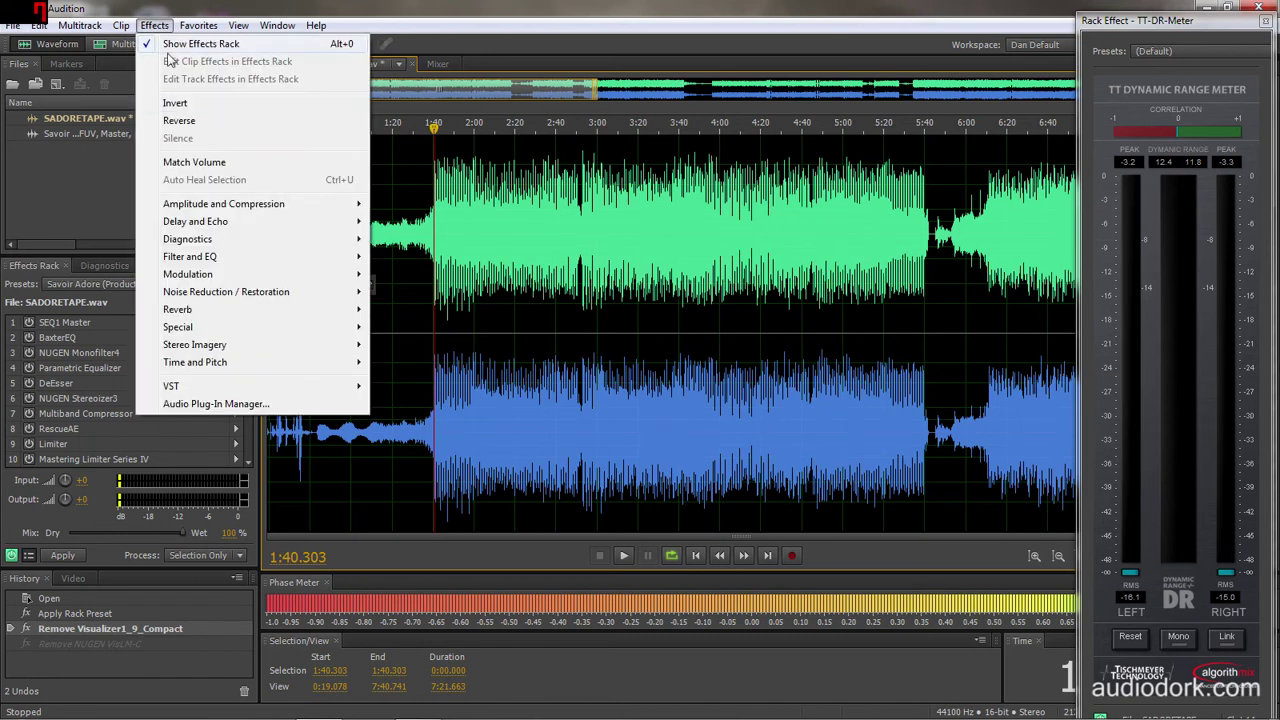
{"action": "mouse_move", "coordinate": [228, 205]}
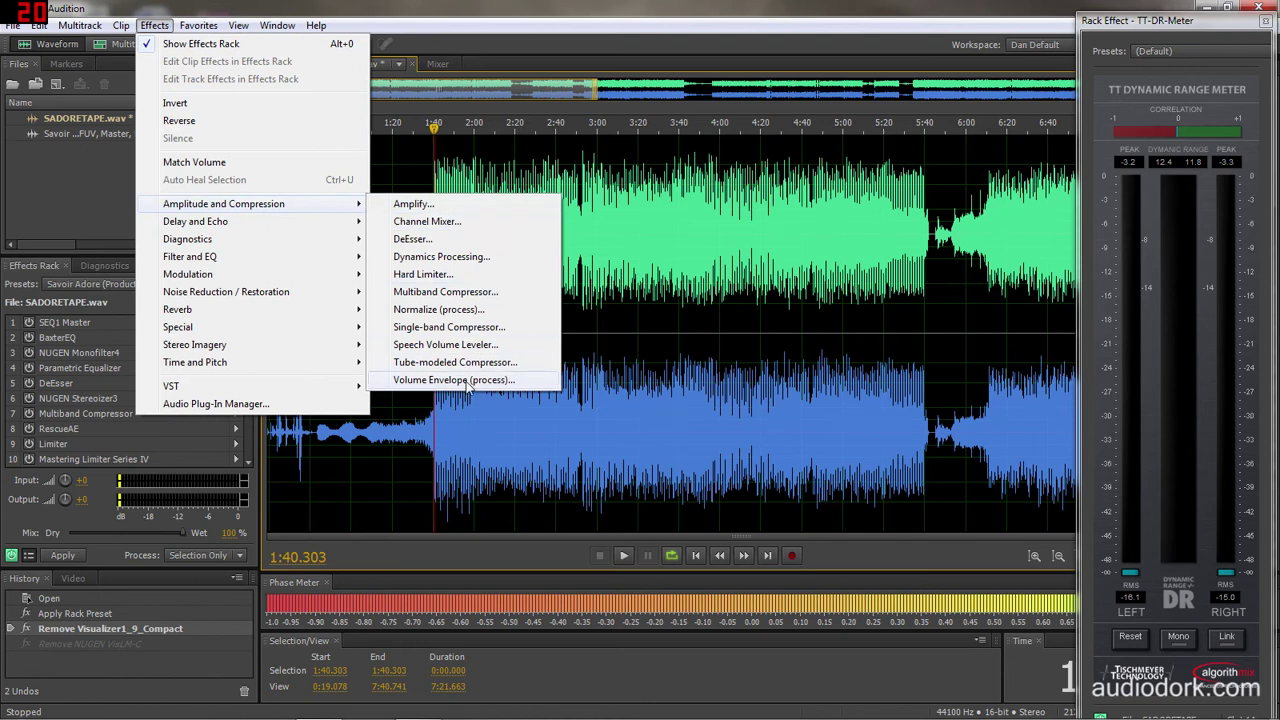
{"action": "left_click", "coordinate": [467, 380]}
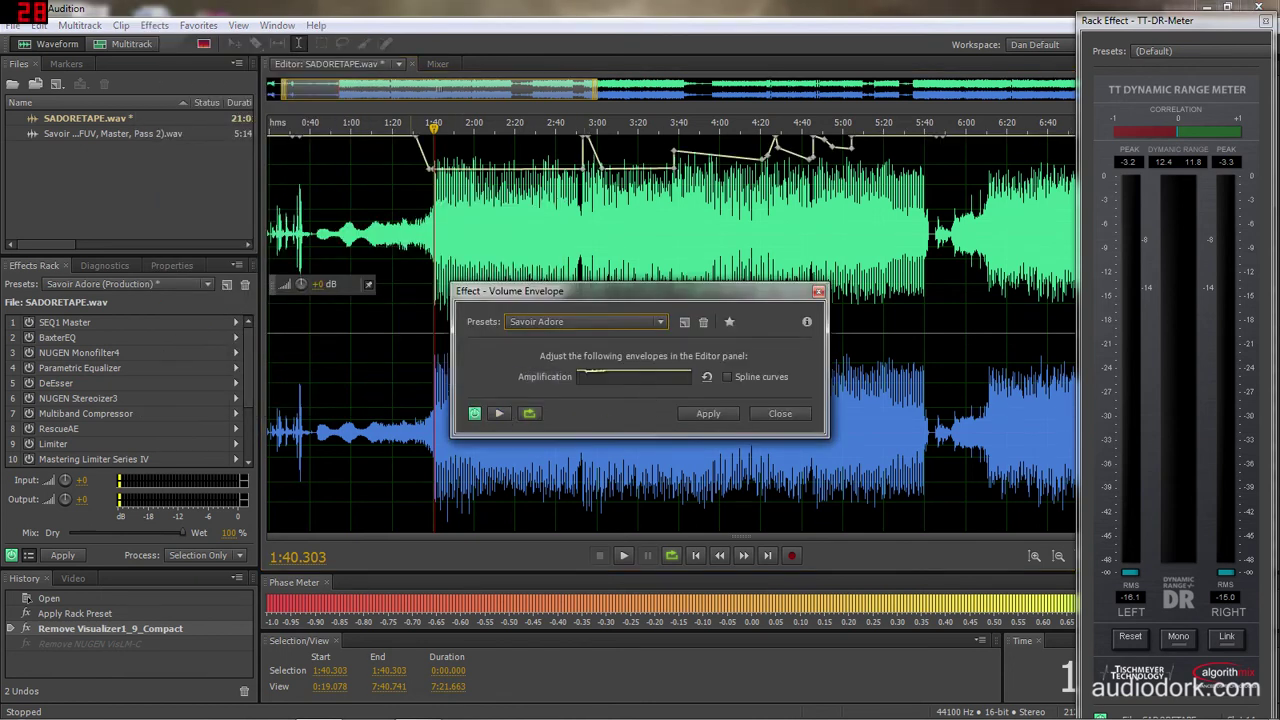
Preview the Savoir Adore volume envelope from about 1:40, 2:47, 3:34 and 4:19, and apply it to the whole file
{"action": "mouse_move", "coordinate": [431, 168]}
{"action": "left_click_drag", "start_coordinate": [431, 168], "coordinate": [433, 180]}
{"action": "mouse_move", "coordinate": [583, 170]}
{"action": "left_click", "coordinate": [500, 412]}
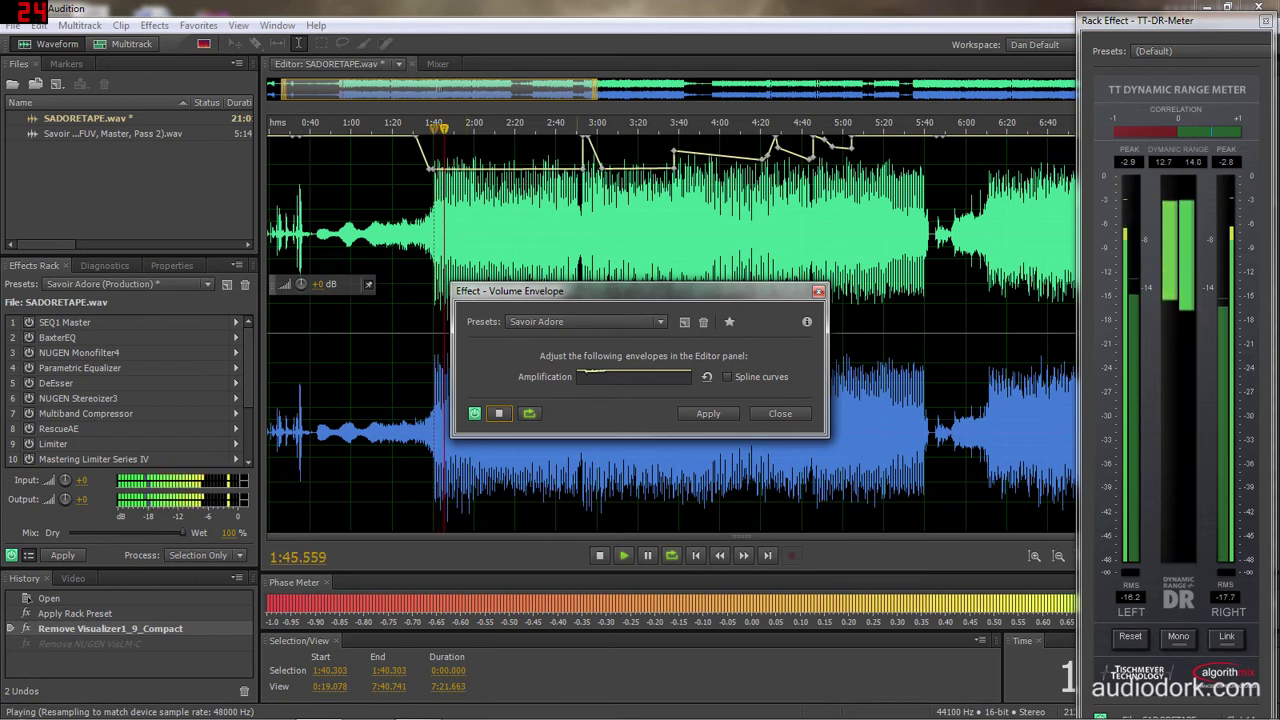
{"action": "left_click", "coordinate": [570, 250]}
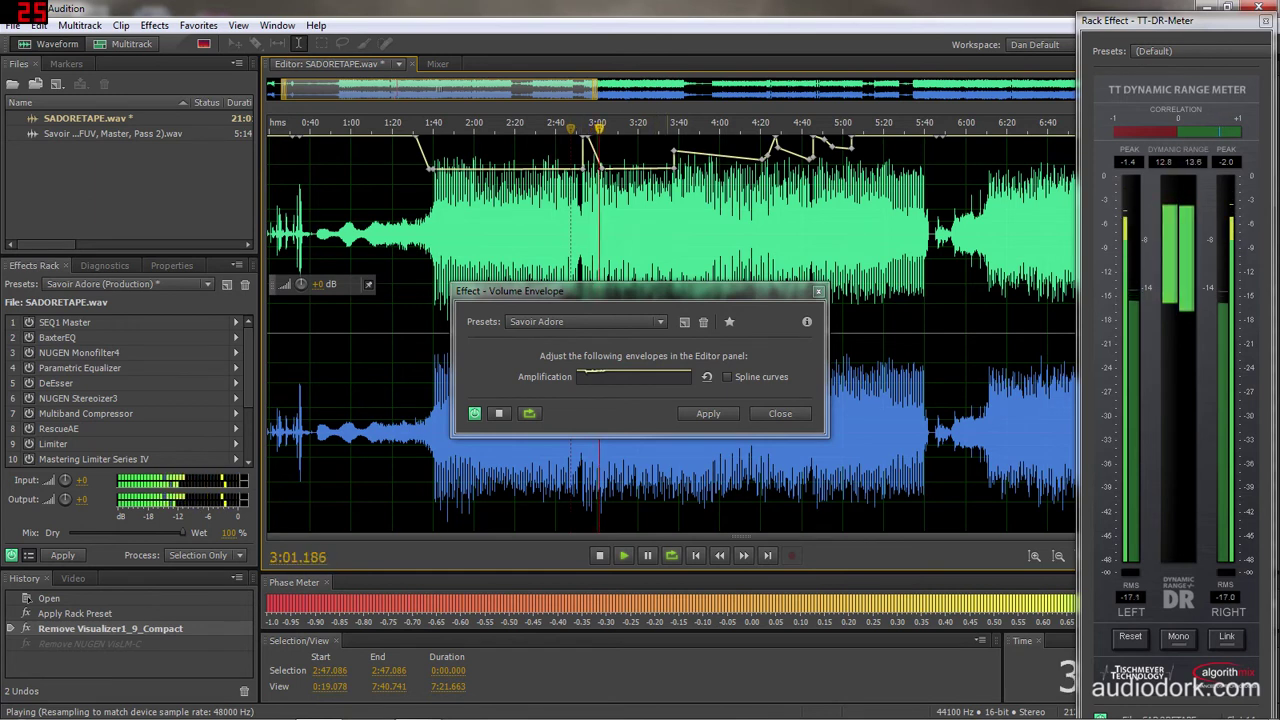
{"action": "left_click", "coordinate": [668, 200]}
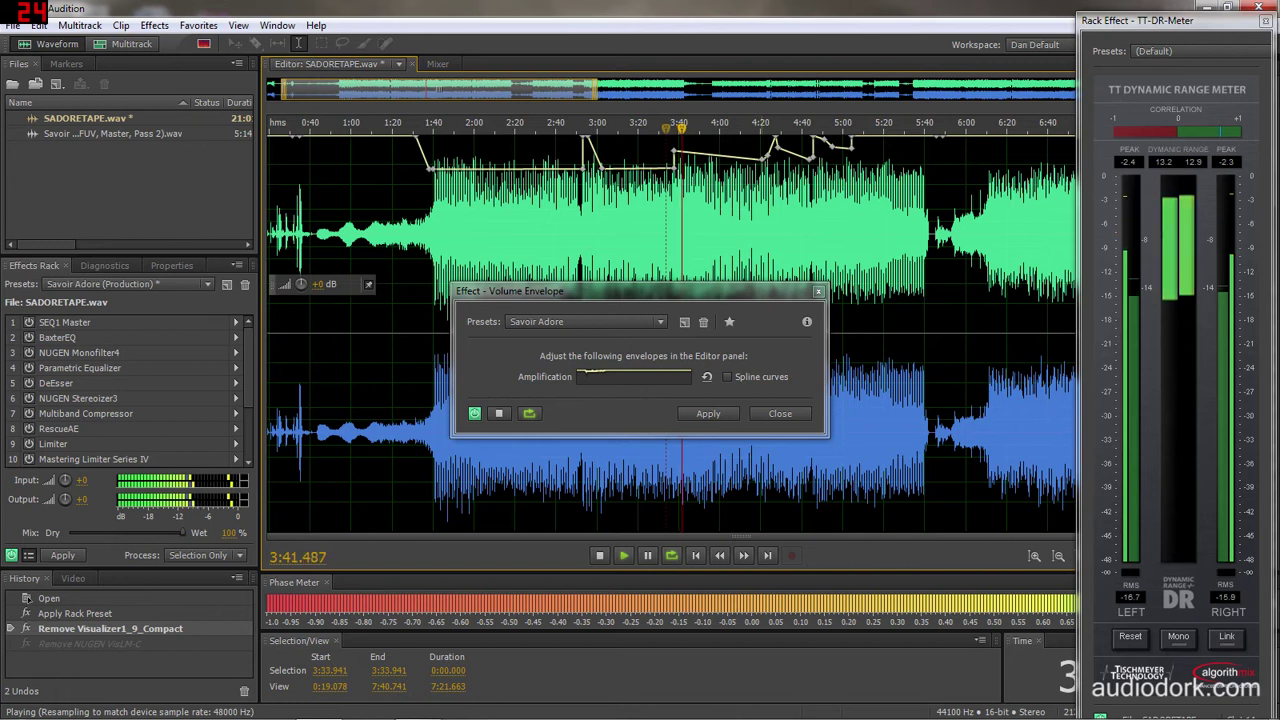
{"action": "left_click", "coordinate": [759, 240]}
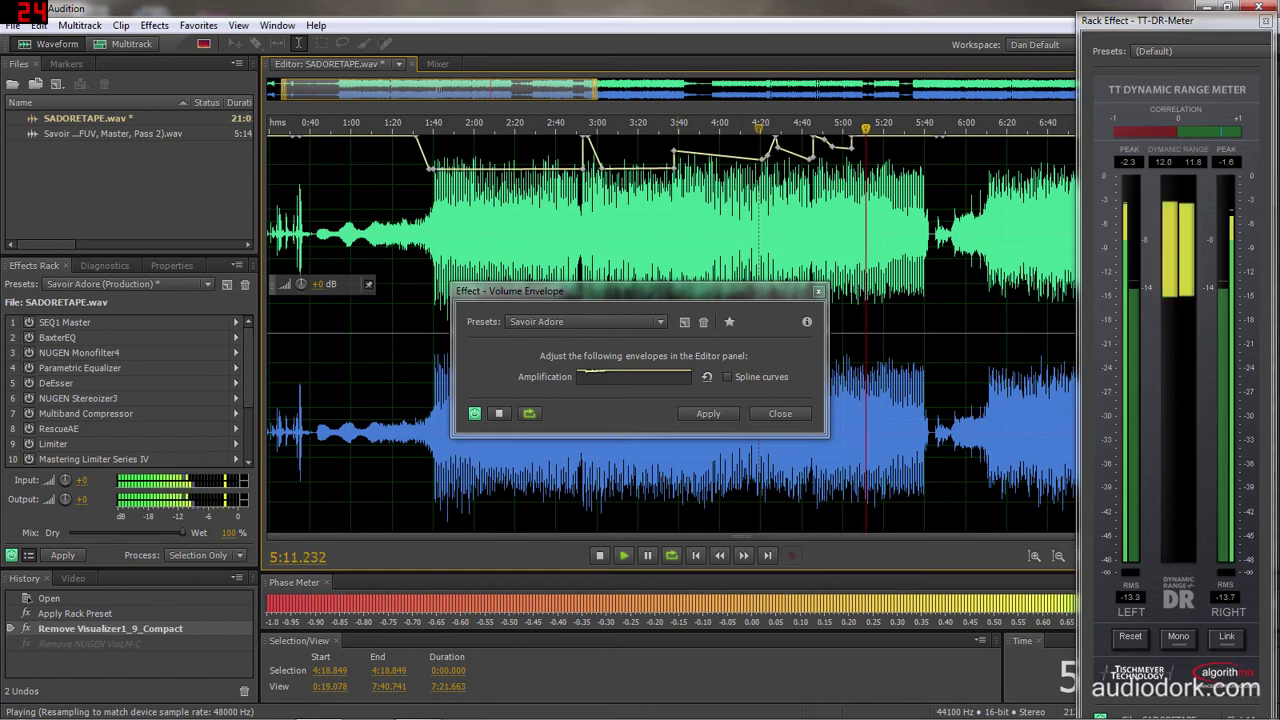
{"action": "key", "text": "space"}
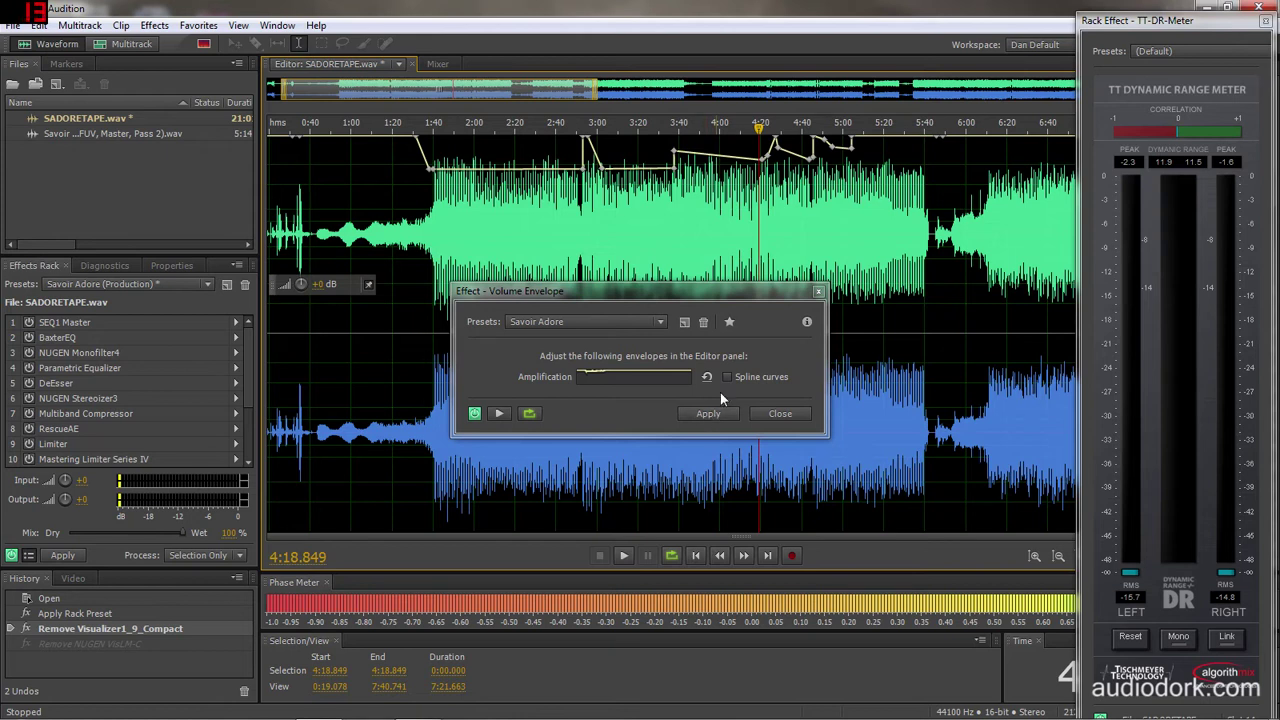
{"action": "left_click", "coordinate": [708, 414]}
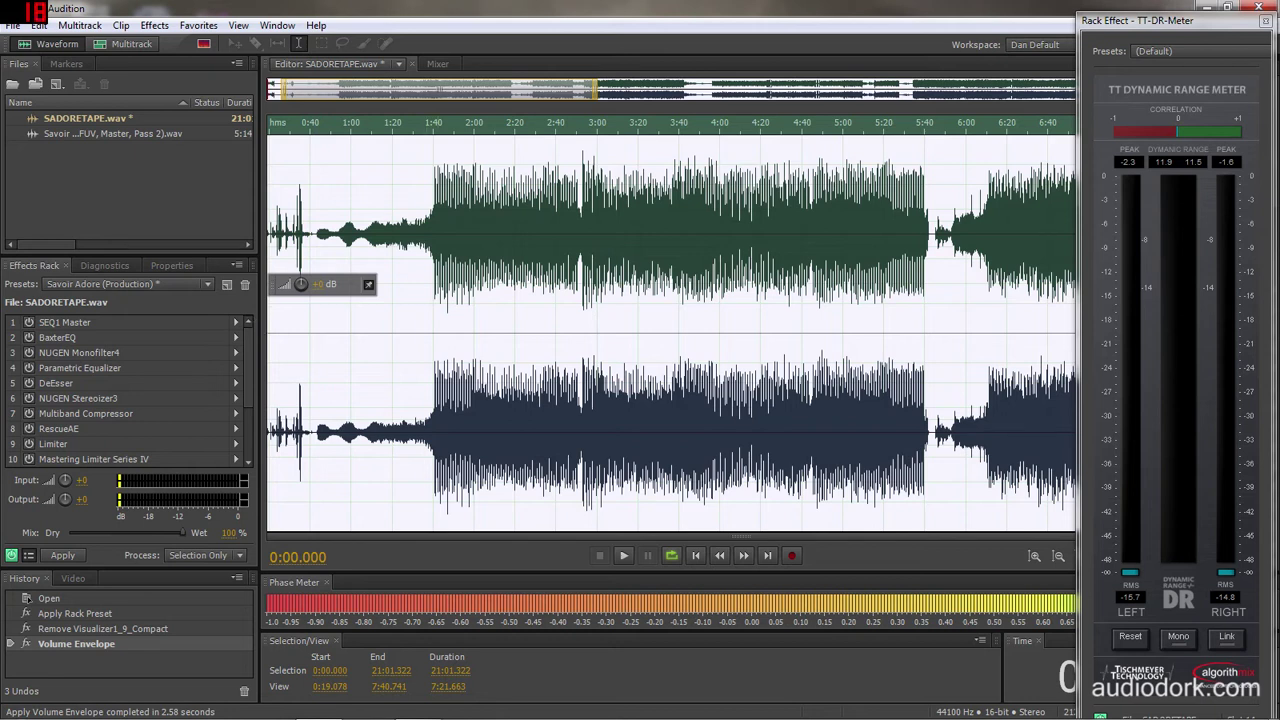
Look through the effects rack, open the SEQ1 Master equalizer in slot 1 and play the file from about 1:40
{"action": "left_click", "coordinate": [441, 330]}
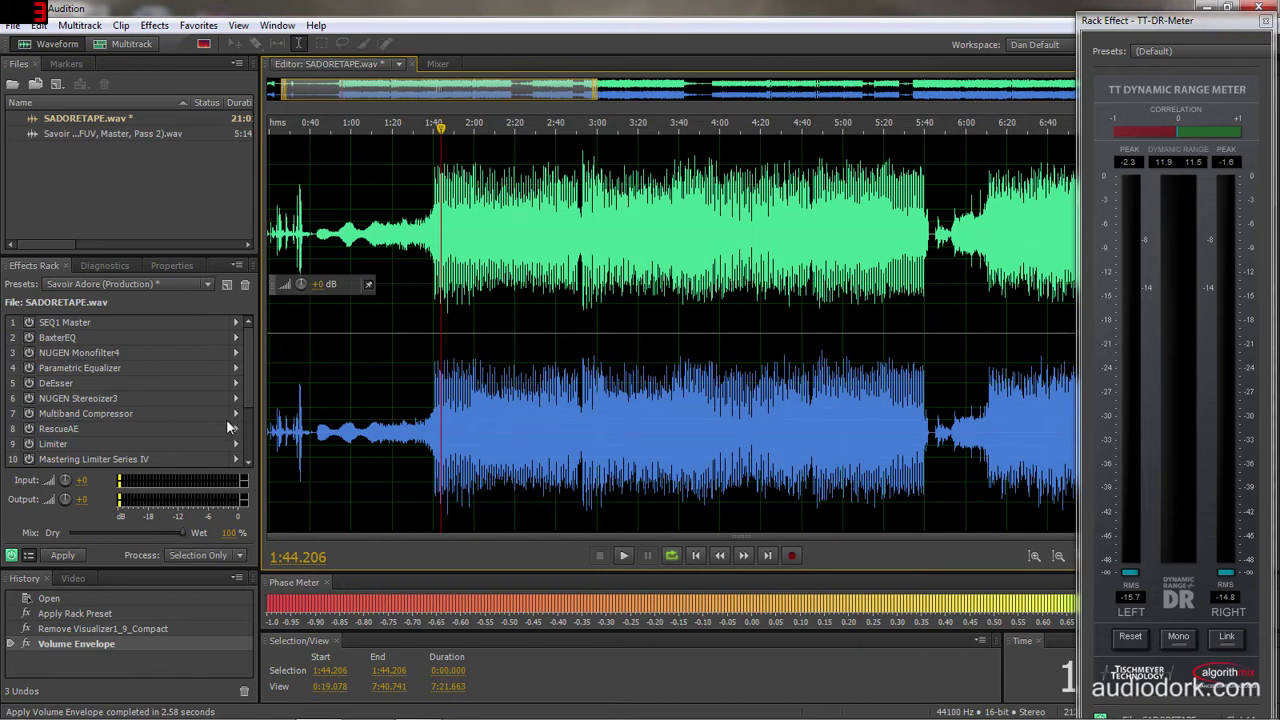
{"action": "scroll", "coordinate": [247, 335], "scroll_direction": "down", "scroll_amount": 2}
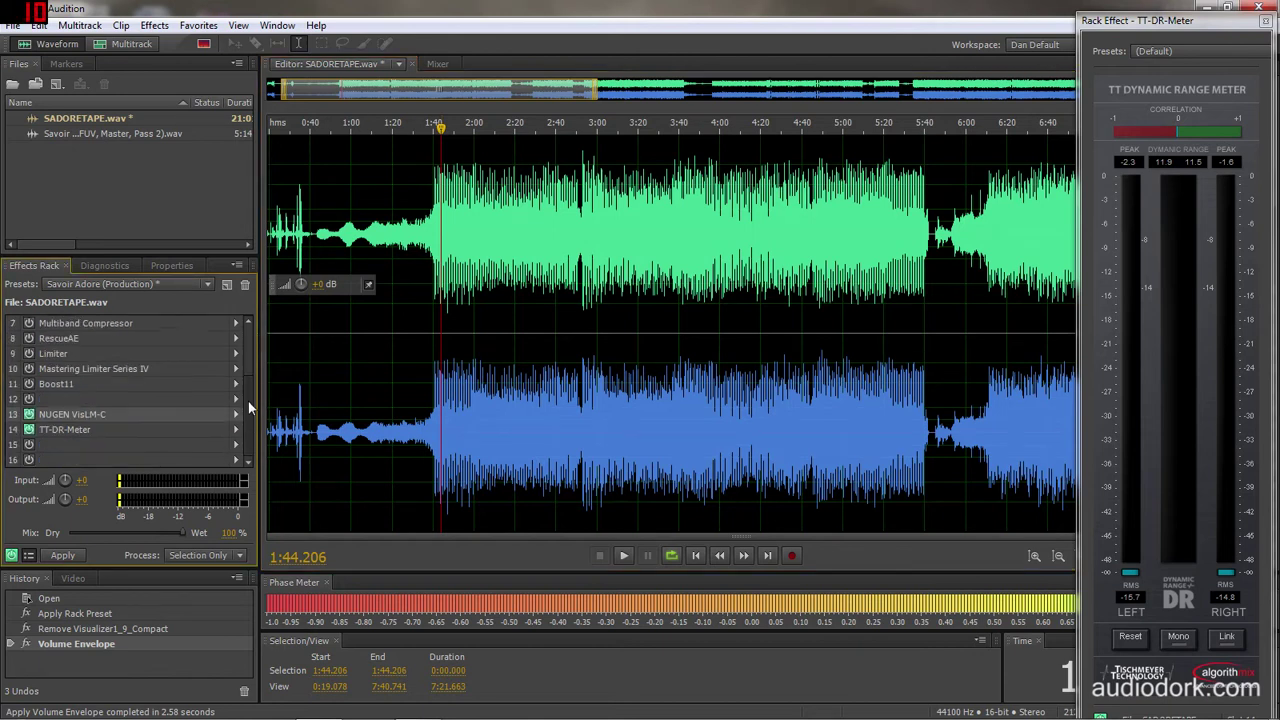
{"action": "scroll", "coordinate": [250, 320], "scroll_direction": "up", "scroll_amount": 2}
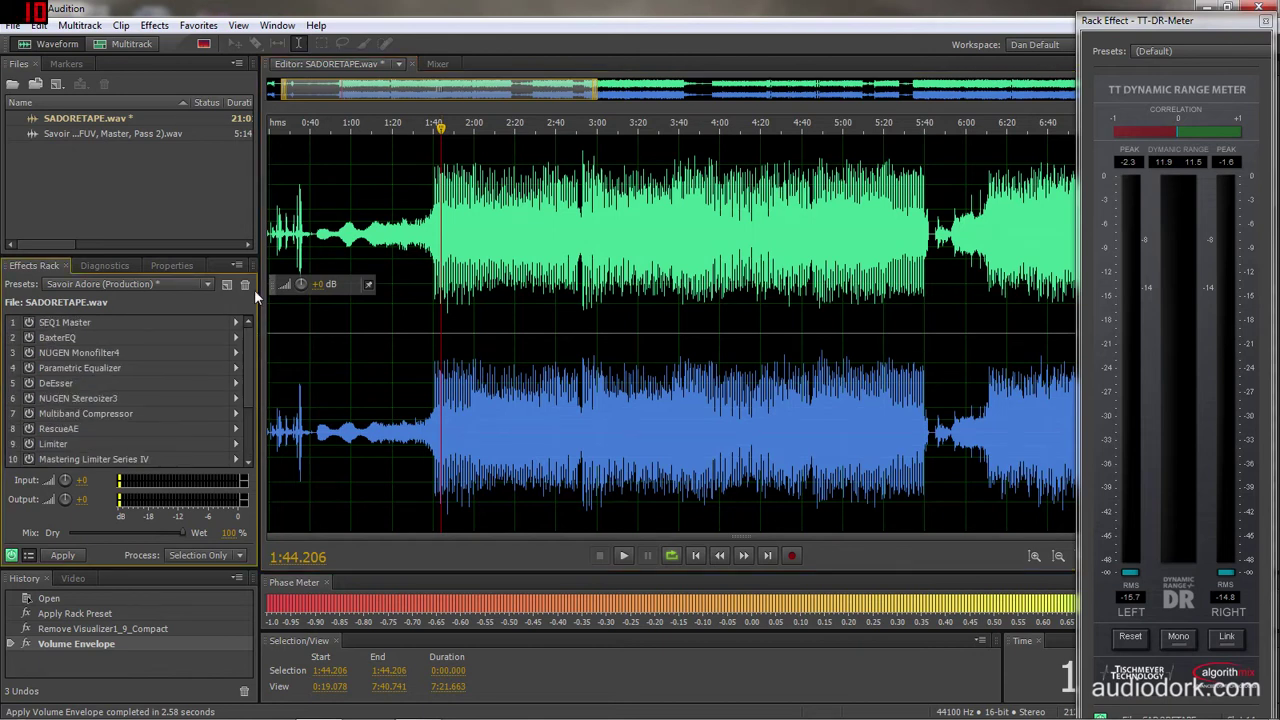
{"action": "double_click", "coordinate": [95, 322]}
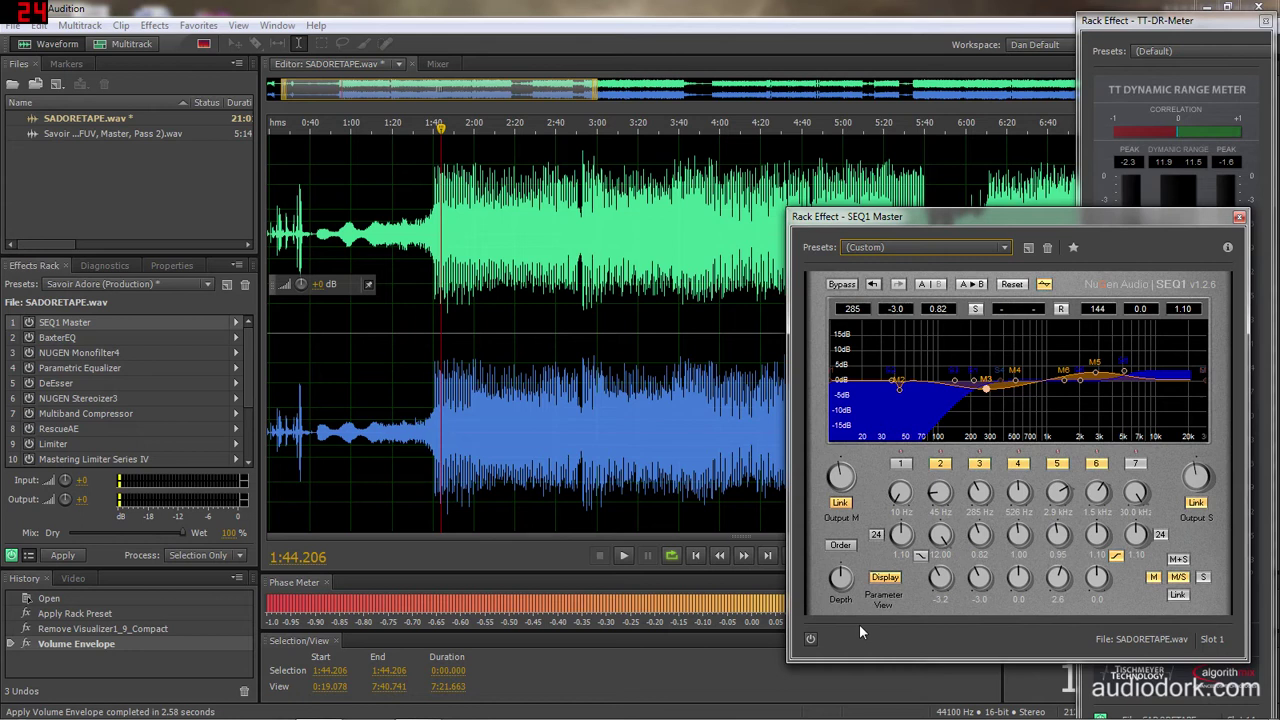
{"action": "left_click", "coordinate": [434, 400]}
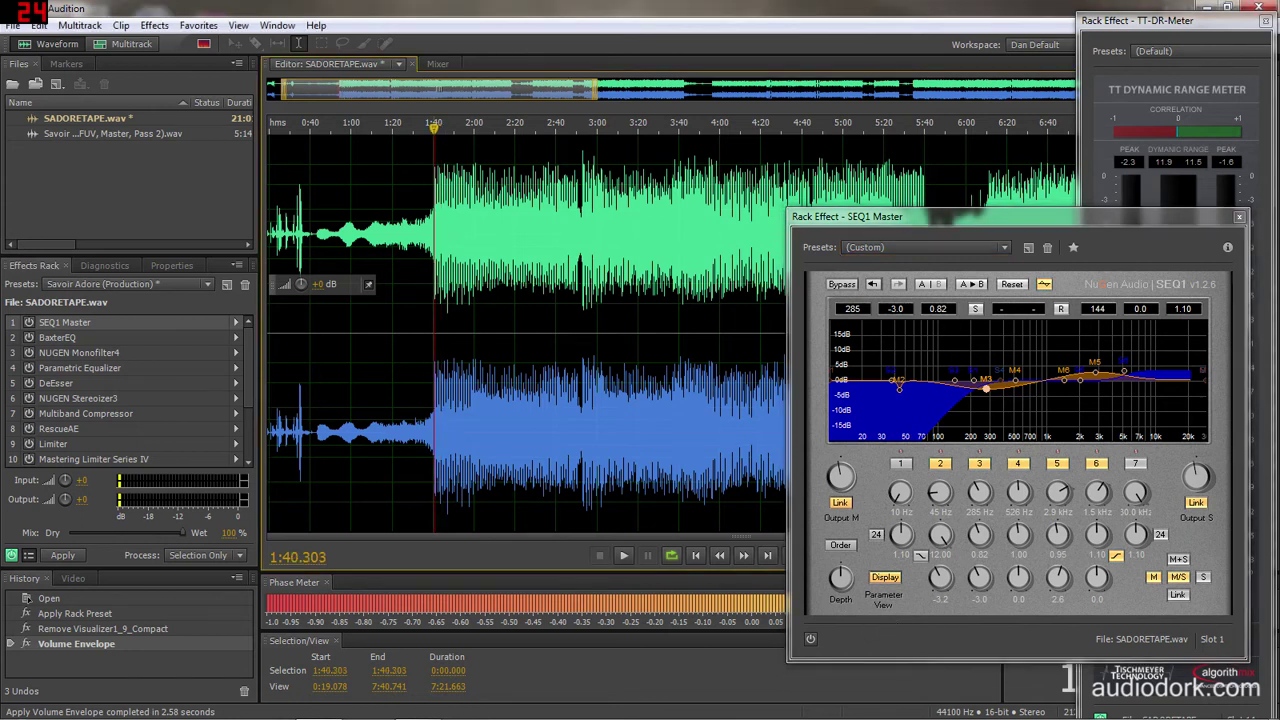
{"action": "key", "text": "space"}
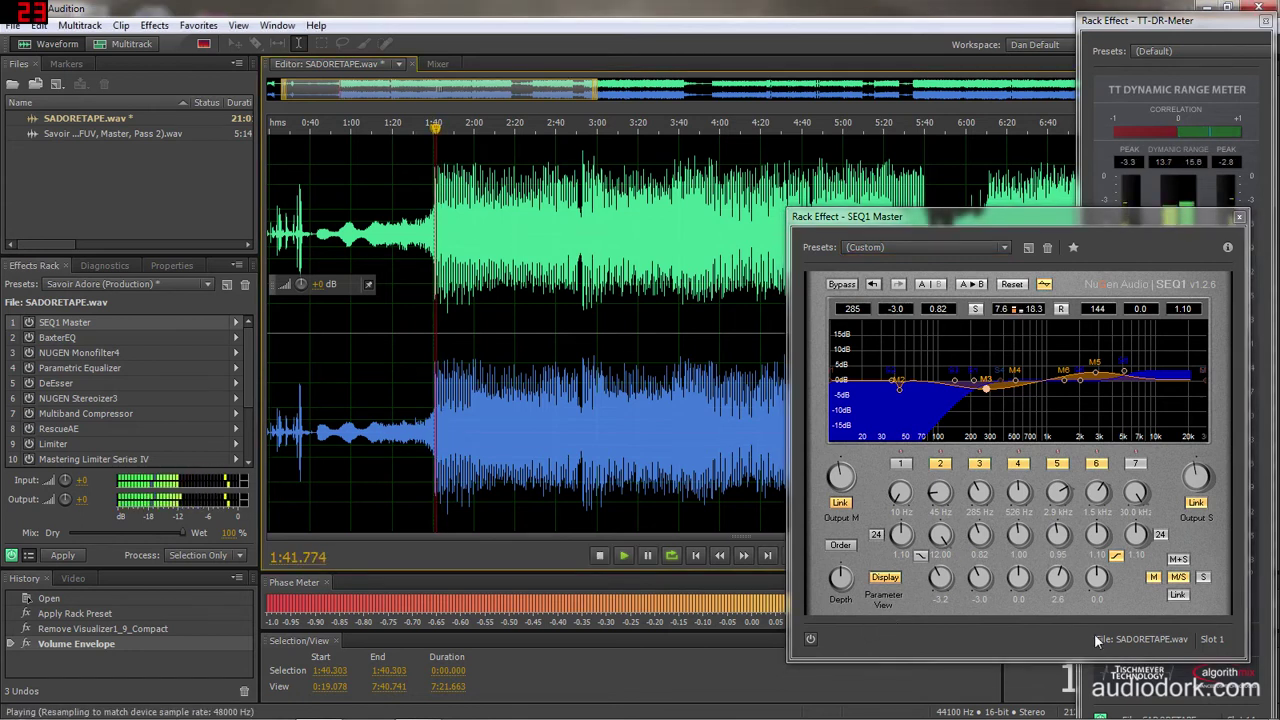
Switch off bands 3, 4 and 5 in the SEQ1 Master equalizer during playback
{"action": "left_click", "coordinate": [1179, 579]}
{"action": "left_click", "coordinate": [1203, 578]}
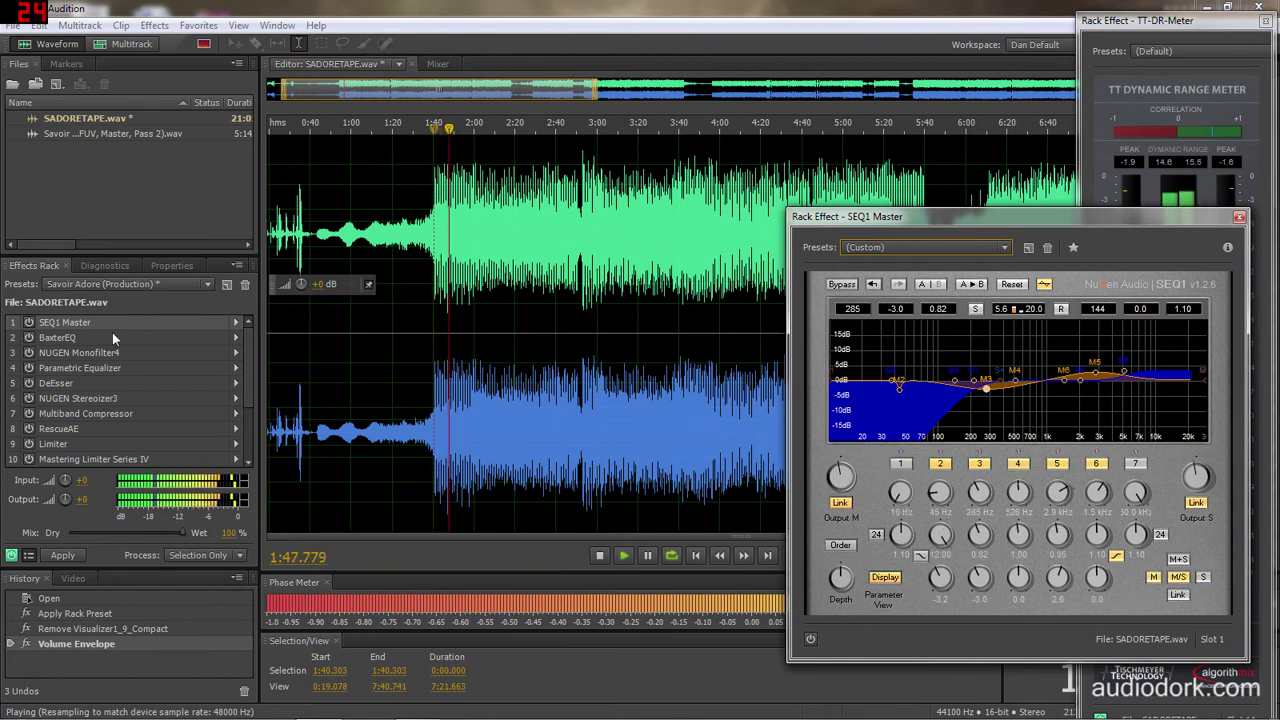
{"action": "left_click", "coordinate": [944, 463]}
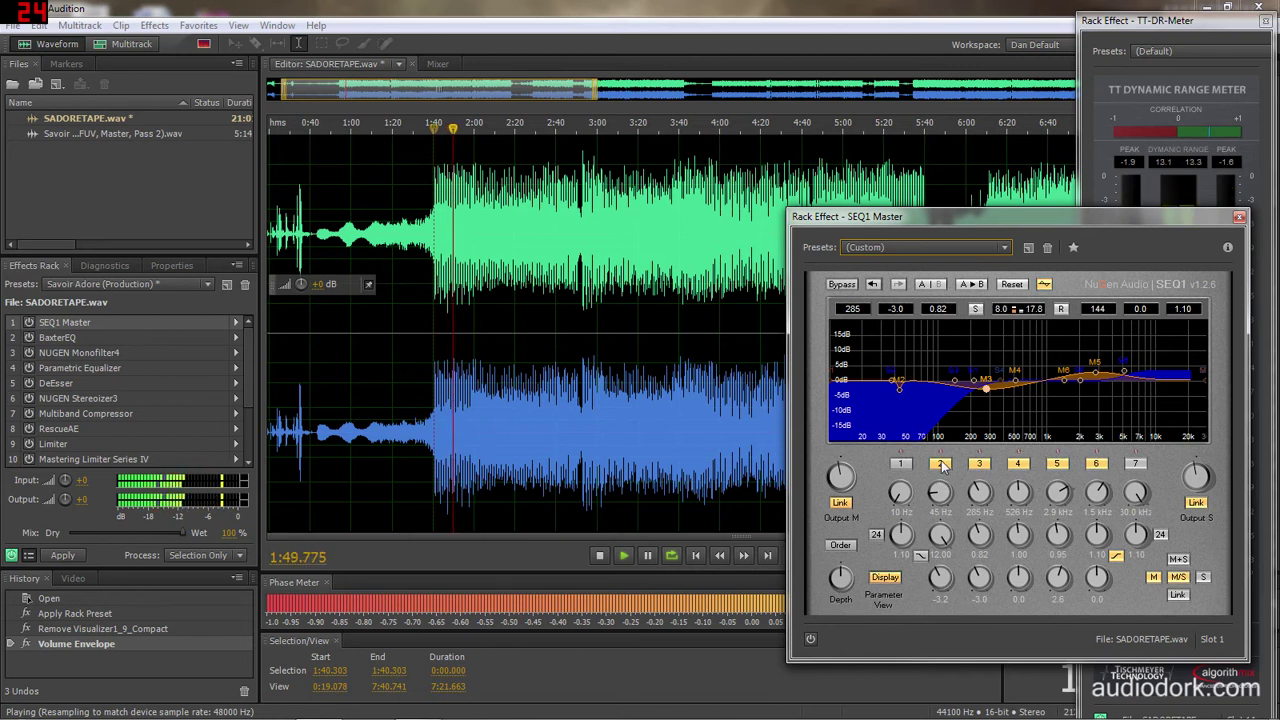
{"action": "left_click", "coordinate": [1017, 463]}
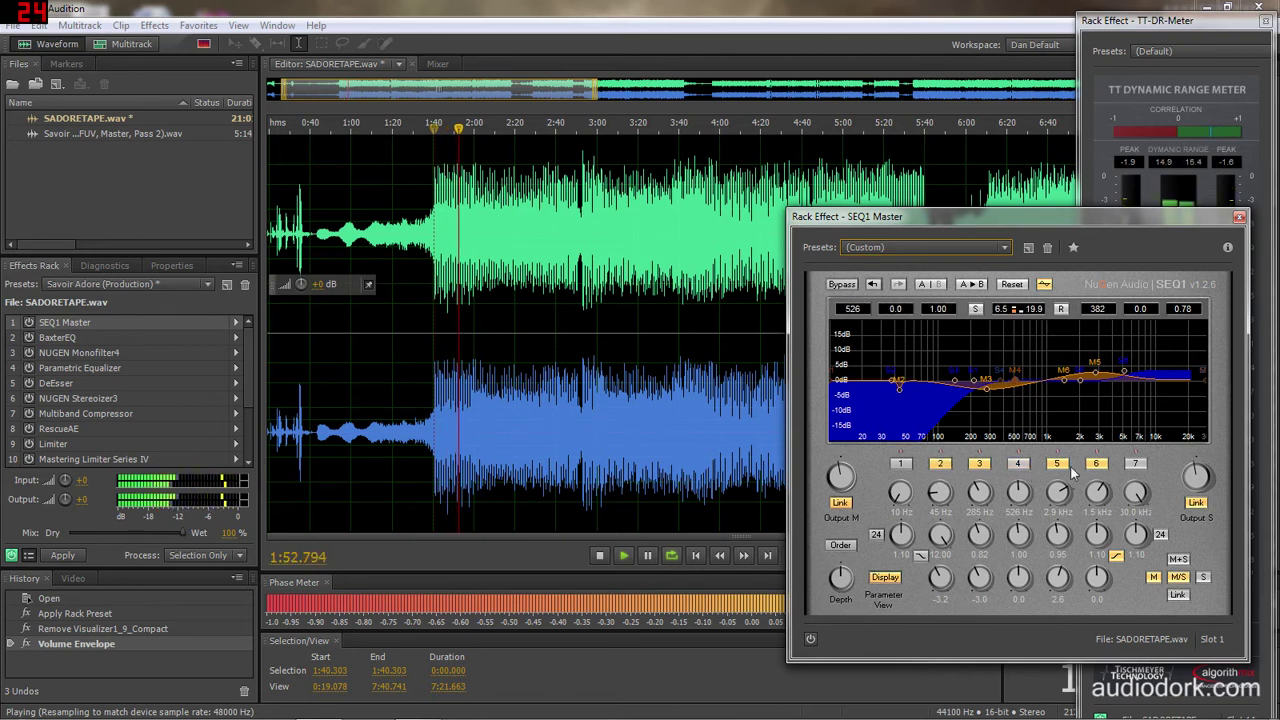
{"action": "left_click", "coordinate": [979, 463]}
{"action": "left_click", "coordinate": [1057, 466]}
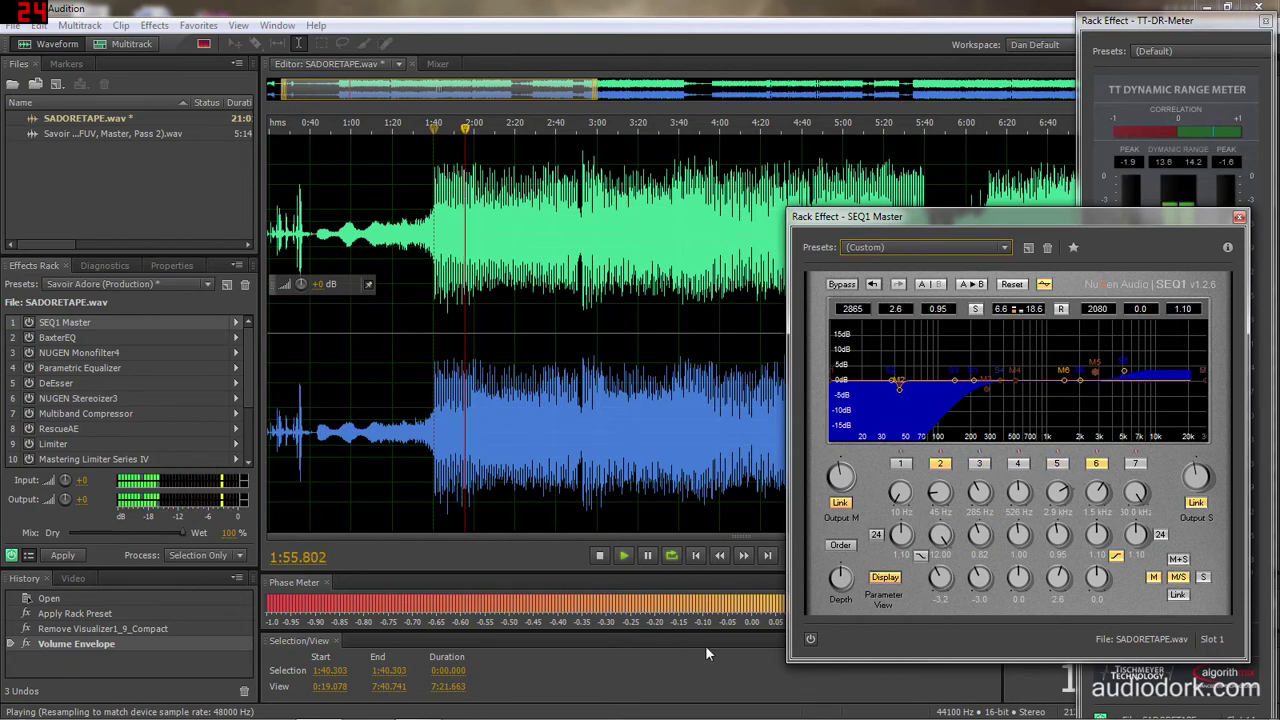
Power on SEQ1 Master in the rack and re-enable its bands 3 and 5
{"action": "left_click", "coordinate": [811, 637]}
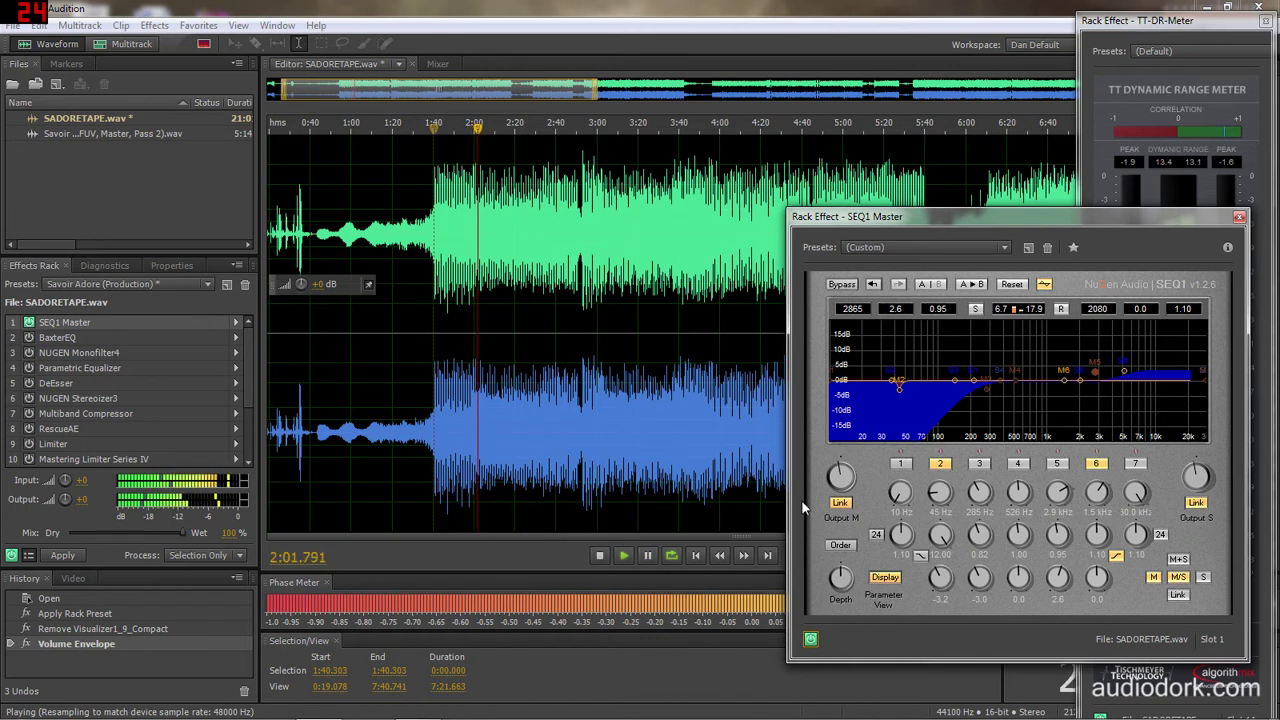
{"action": "left_click", "coordinate": [980, 464]}
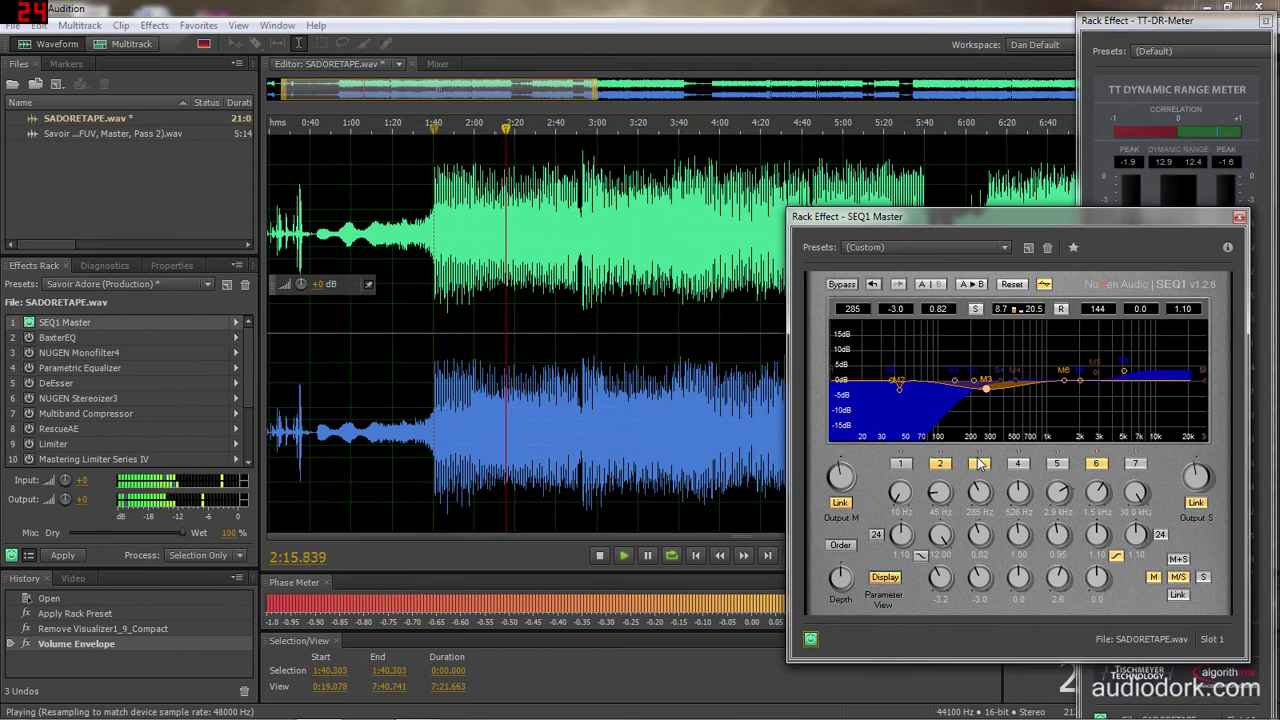
{"action": "left_click", "coordinate": [1056, 463]}
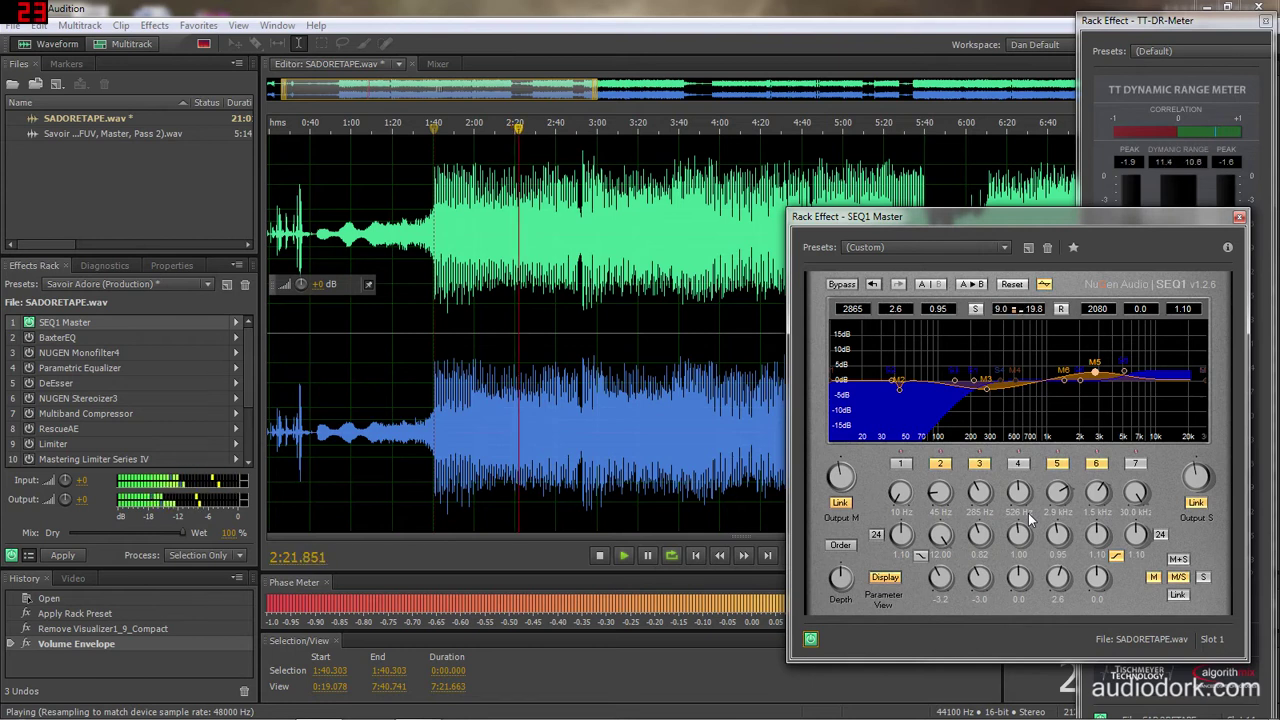
Compare the sound with SEQ1 bypassed and active, and with band 5 off and on from about 2:51, and stop playback
{"action": "left_click", "coordinate": [840, 285]}
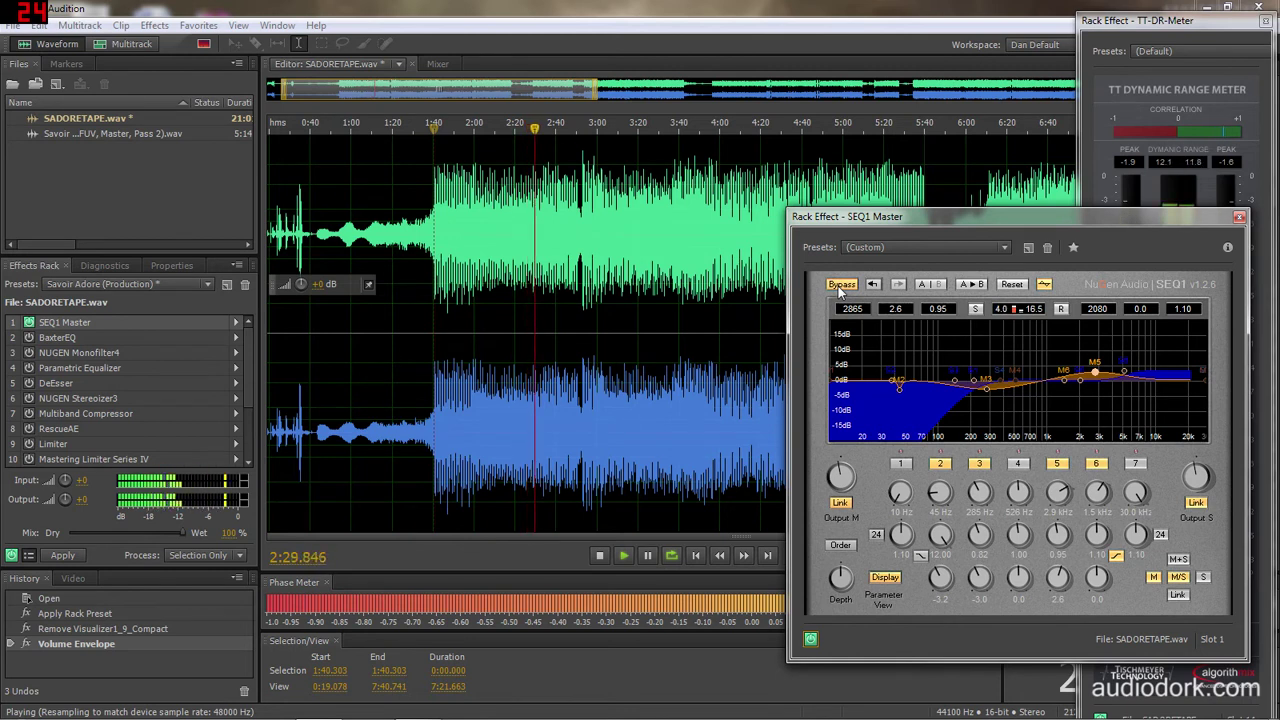
{"action": "left_click", "coordinate": [840, 285]}
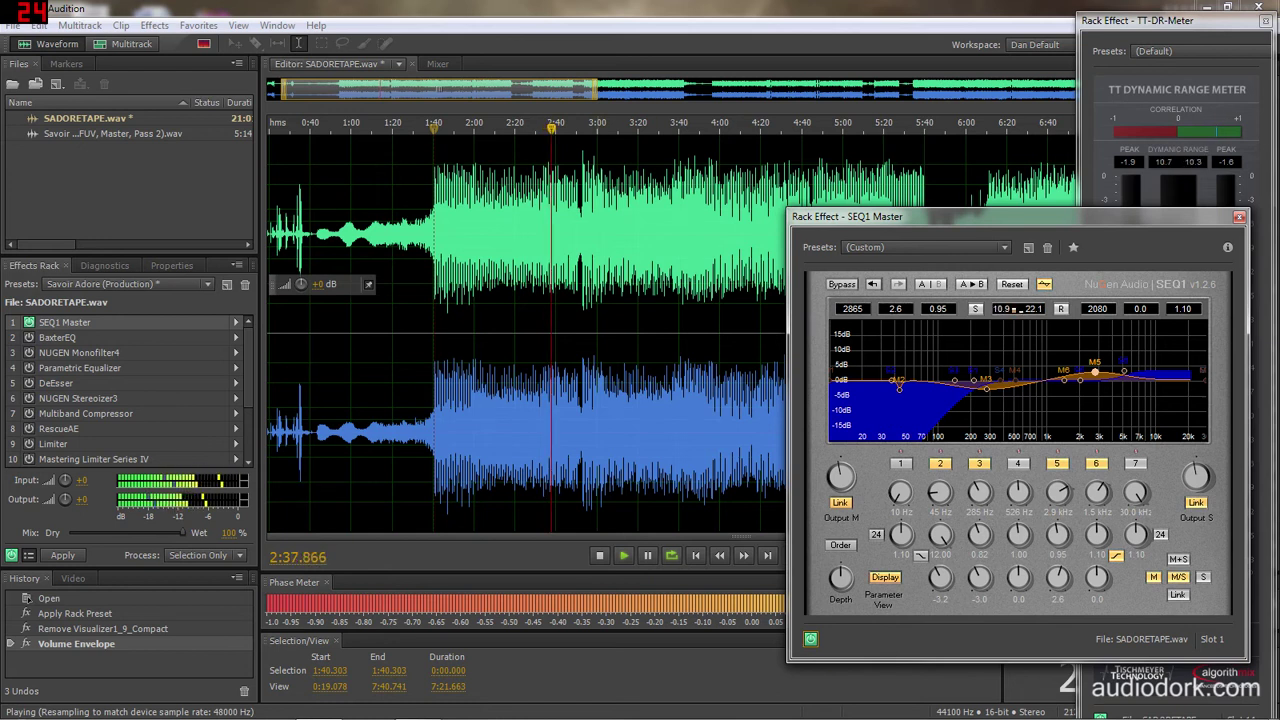
{"action": "key", "text": "ctrl+space"}
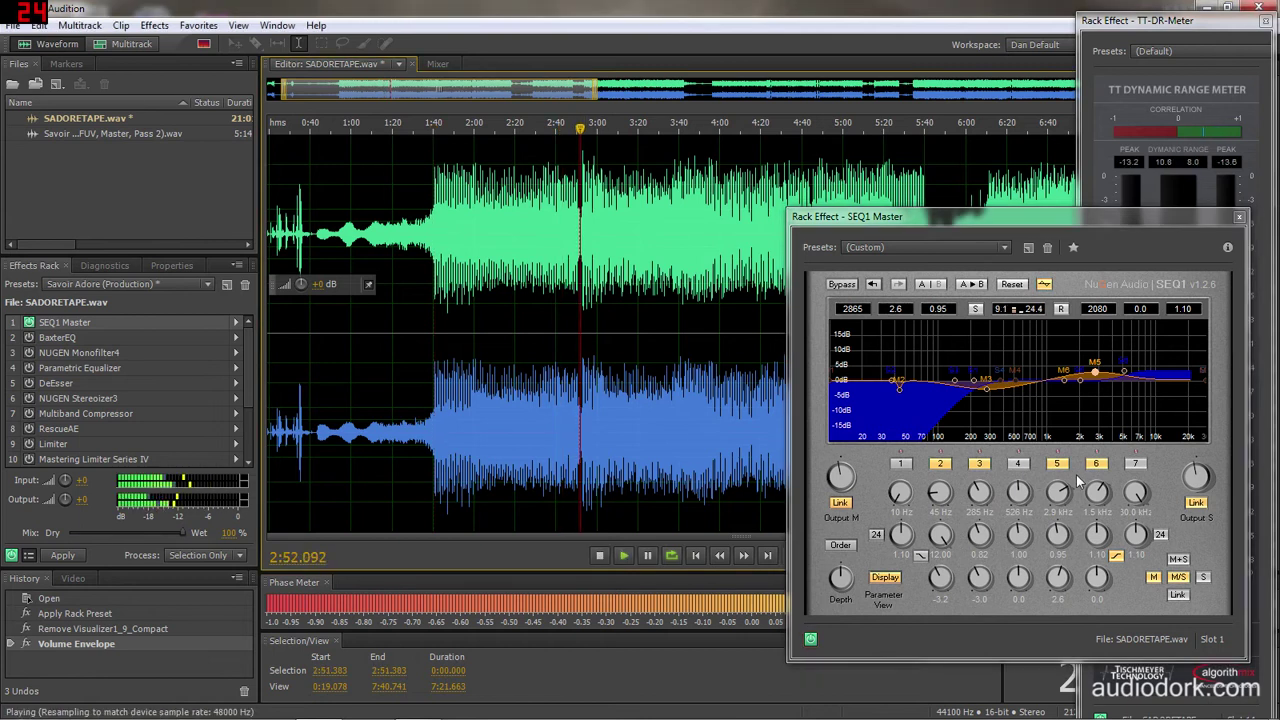
{"action": "left_click", "coordinate": [1058, 464]}
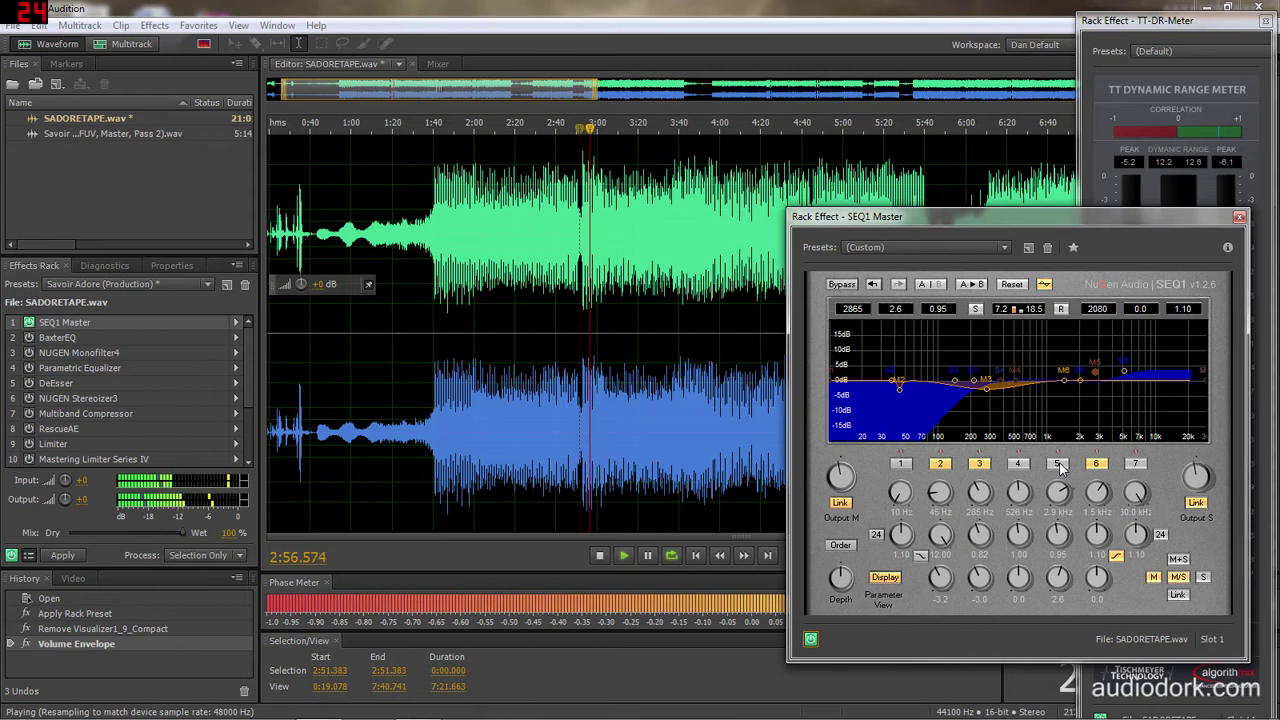
{"action": "left_click", "coordinate": [1059, 465]}
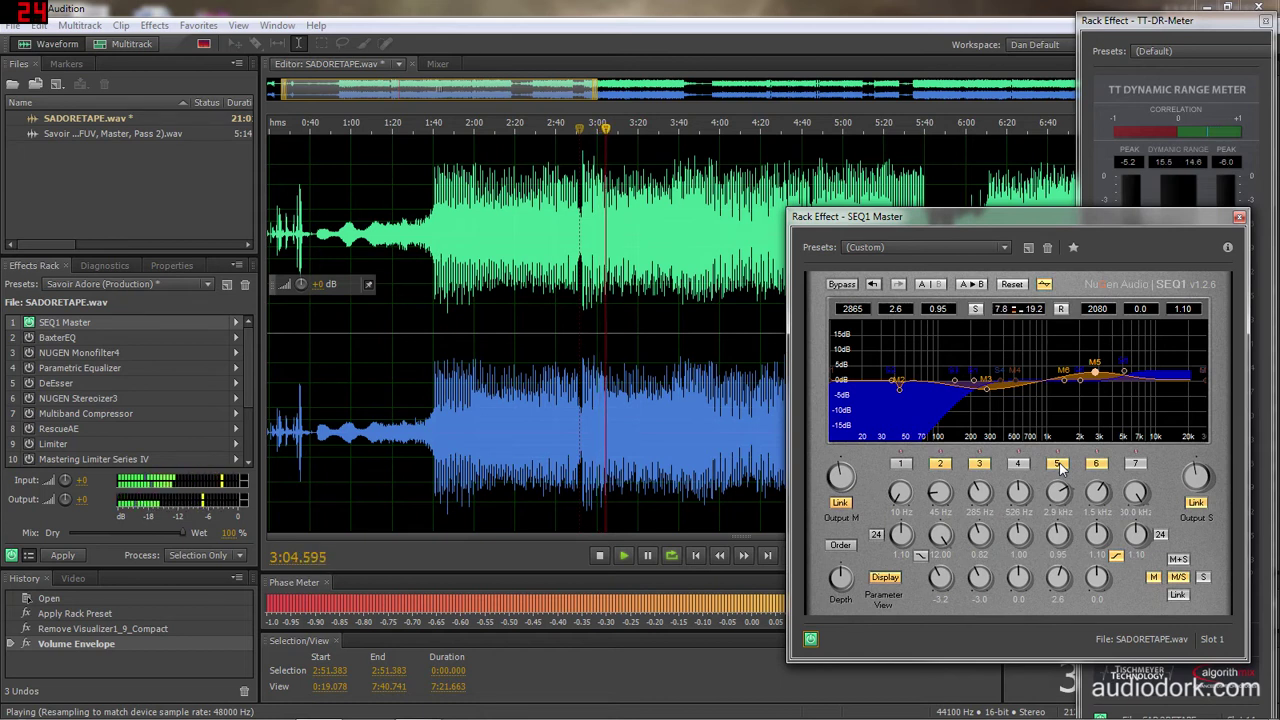
{"action": "left_click", "coordinate": [1058, 465]}
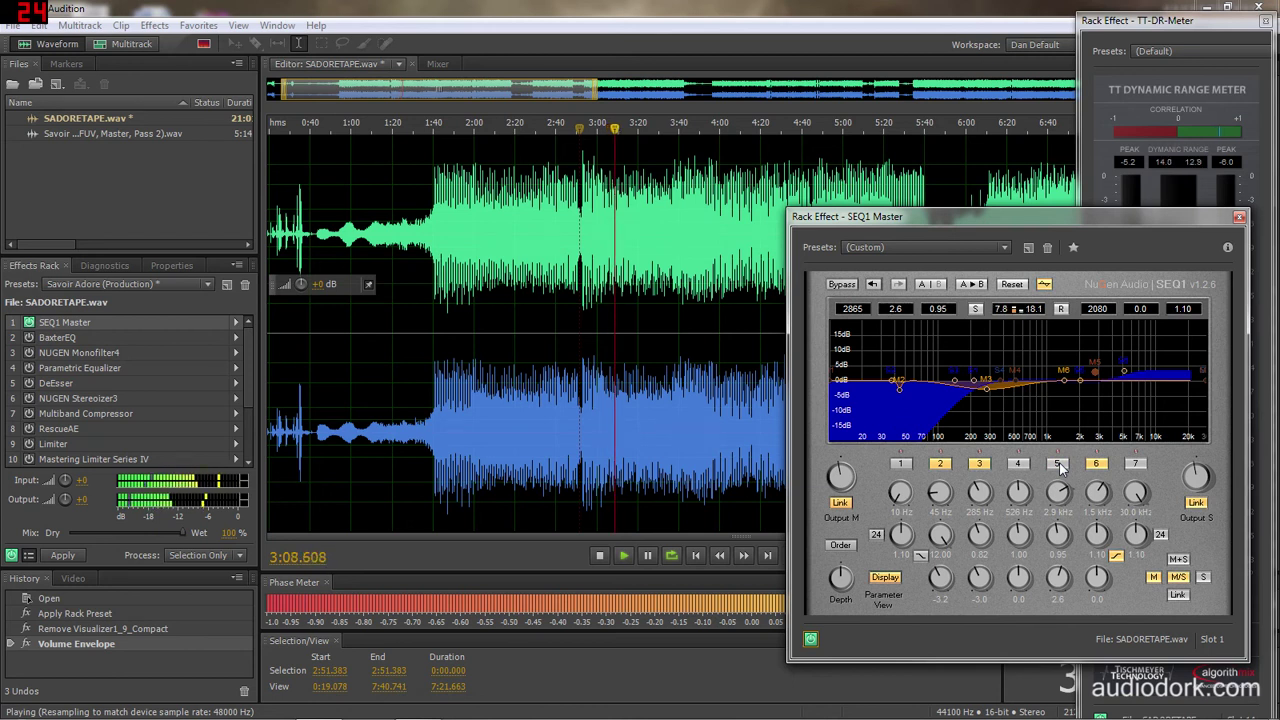
{"action": "left_click", "coordinate": [1058, 465]}
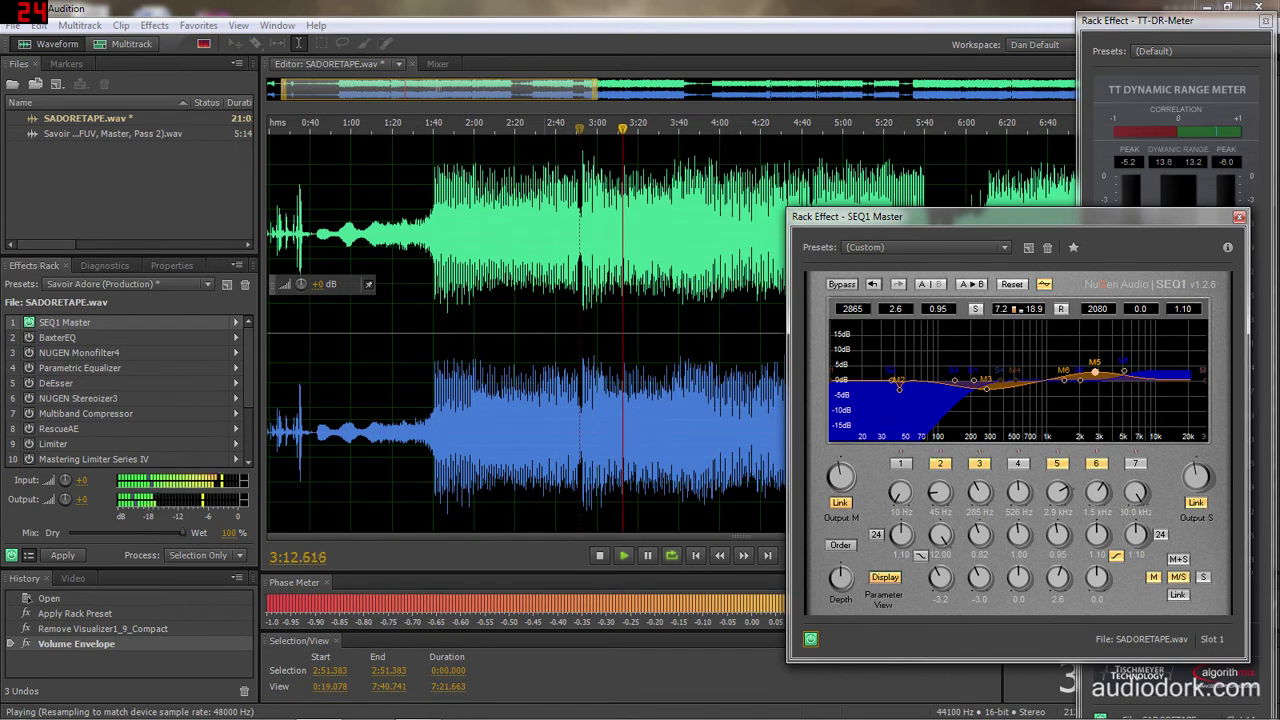
{"action": "left_click", "coordinate": [604, 7]}
{"action": "key", "text": "space"}
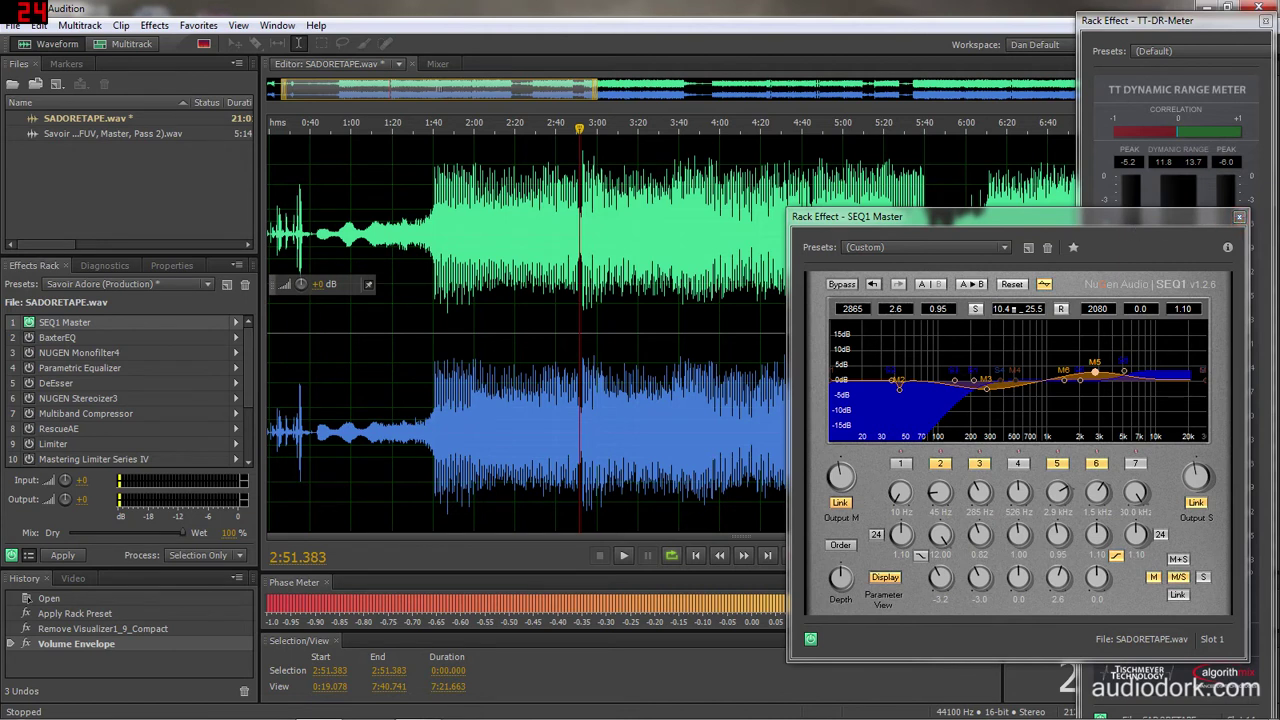
Close SEQ1 Master, open BaxterEQ from slot 2, power it on and move its window below the upper waveform
{"action": "left_click", "coordinate": [1239, 218]}
{"action": "double_click", "coordinate": [94, 336]}
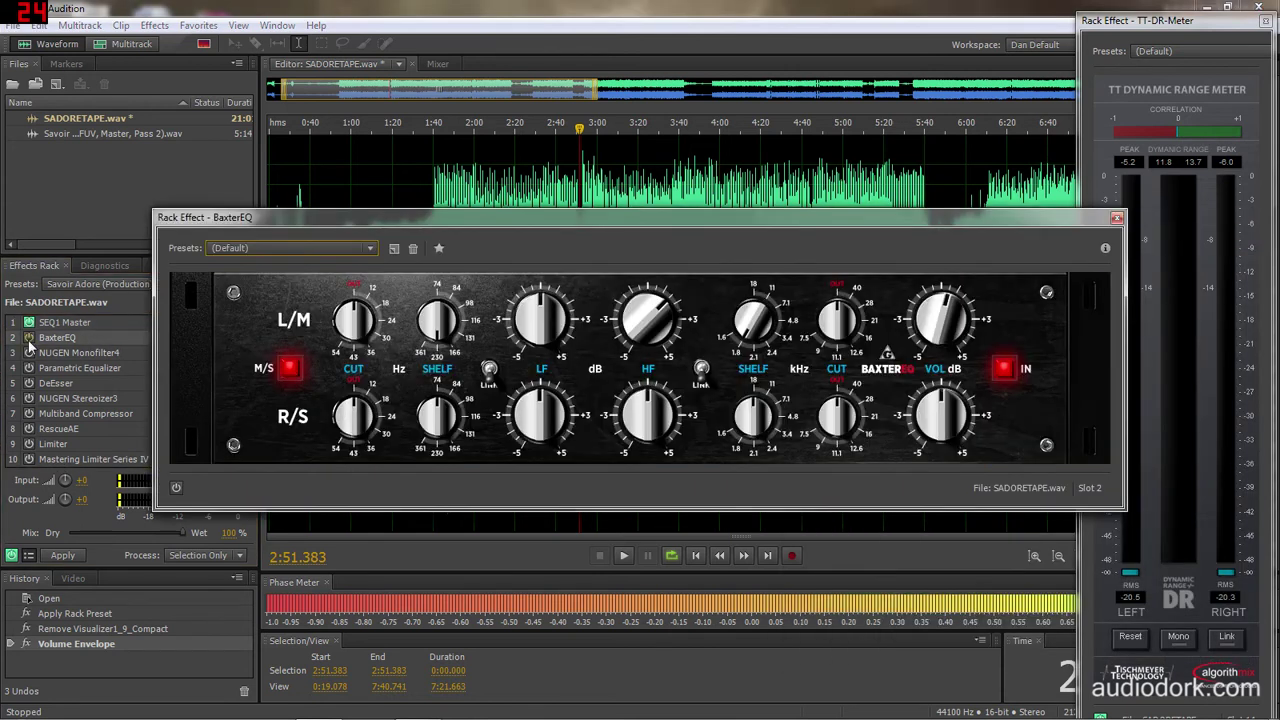
{"action": "left_click_drag", "start_coordinate": [424, 218], "coordinate": [506, 401]}
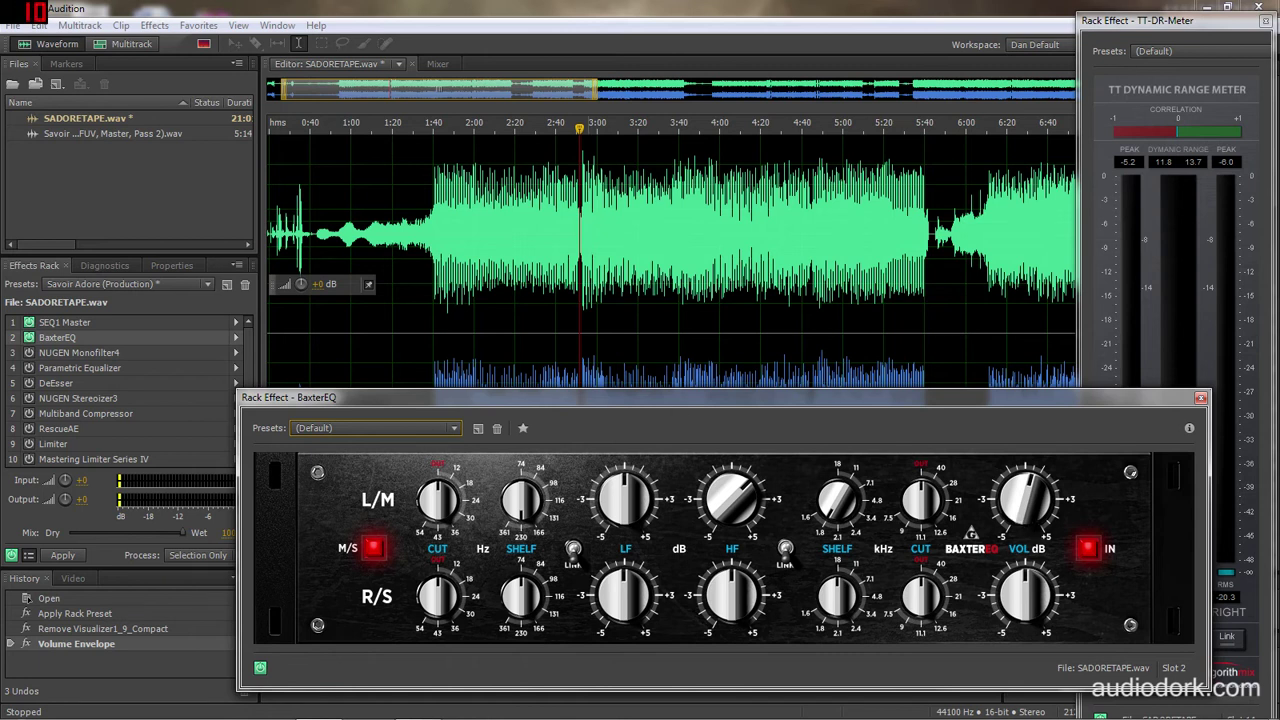
Compare the song from about 2:51 with BaxterEQ's IN switch off and on
{"action": "left_click", "coordinate": [1090, 552]}
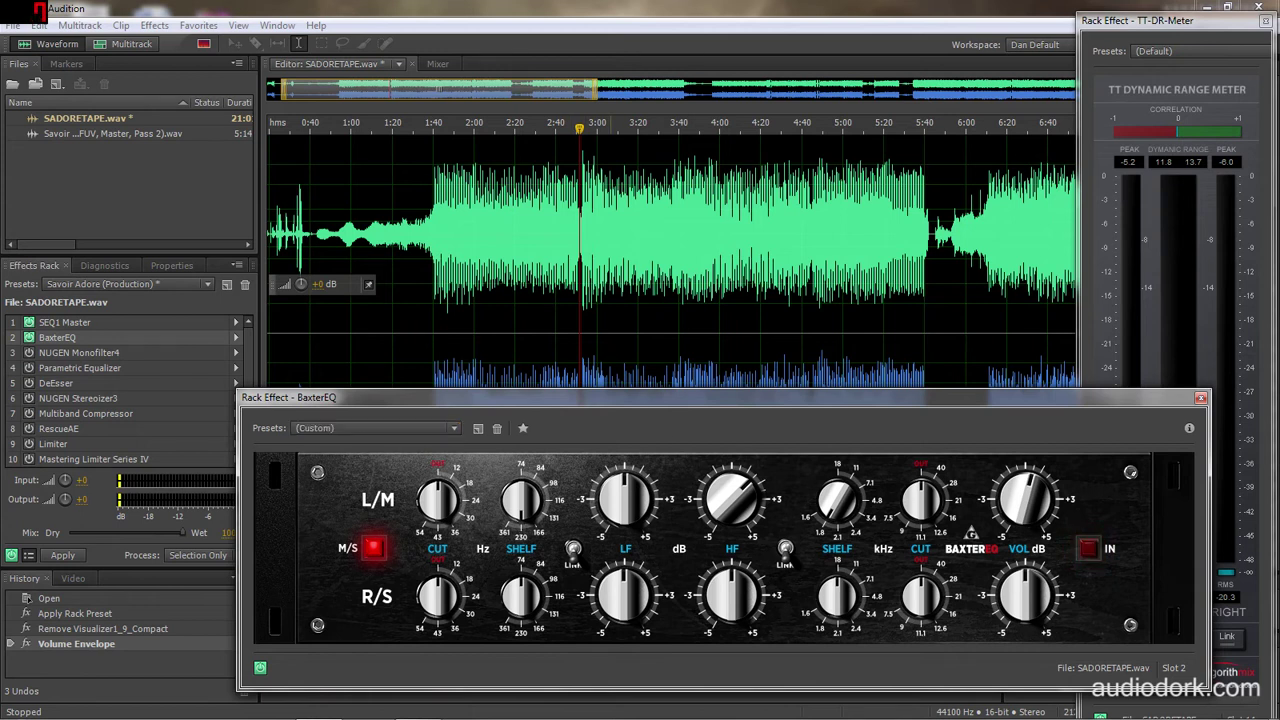
{"action": "key", "text": "space"}
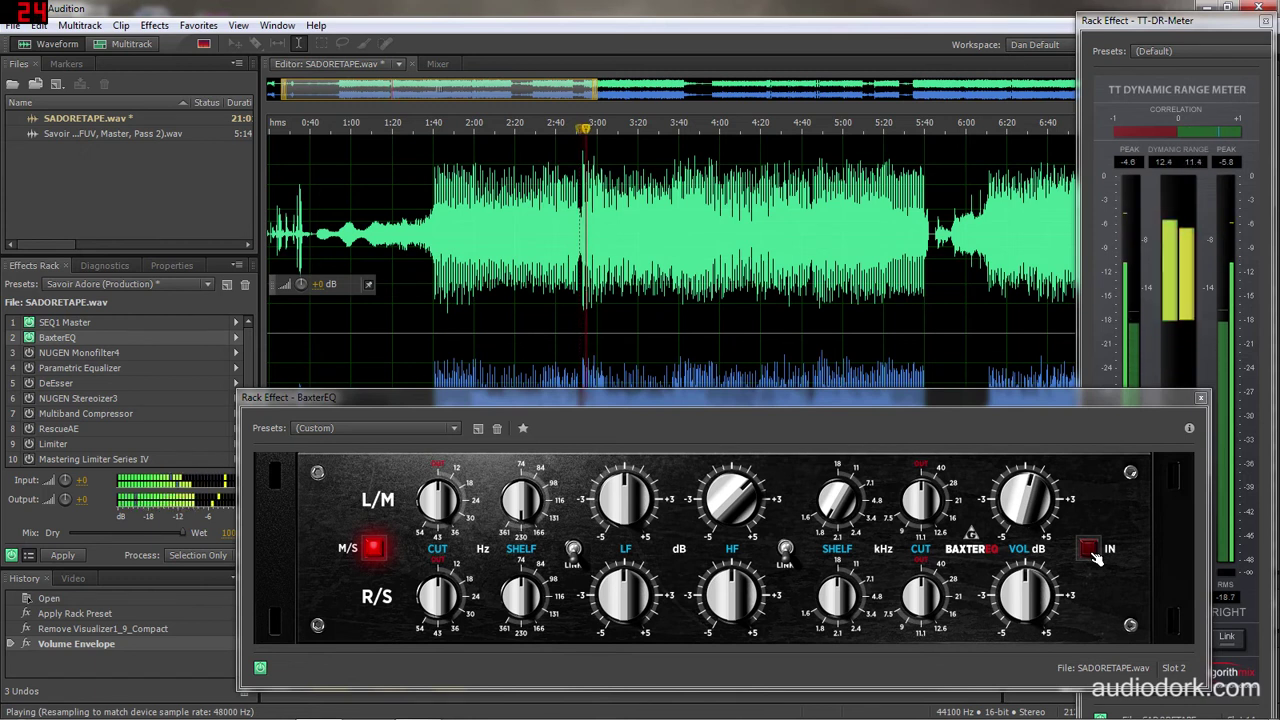
{"action": "left_click", "coordinate": [1093, 552]}
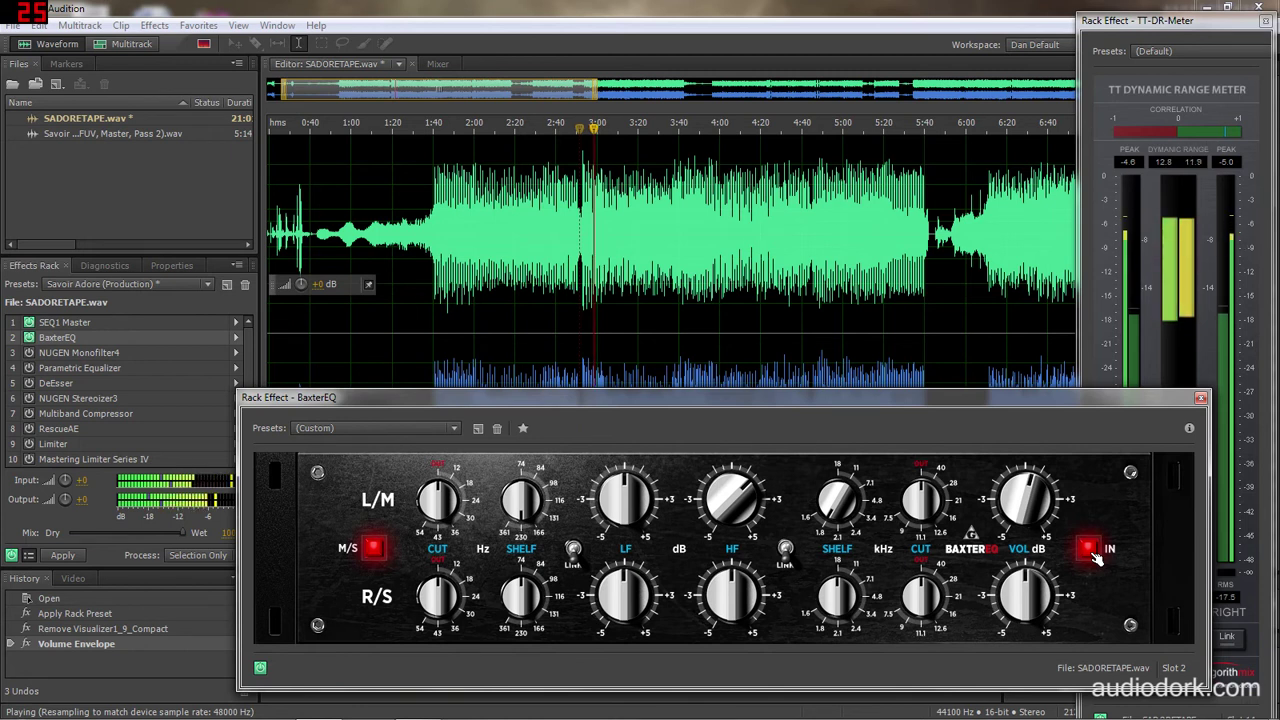
Toggle BaxterEQ's IN switch off and on twice more during playback to compare the sound, and stop playback
{"action": "left_click", "coordinate": [1093, 552]}
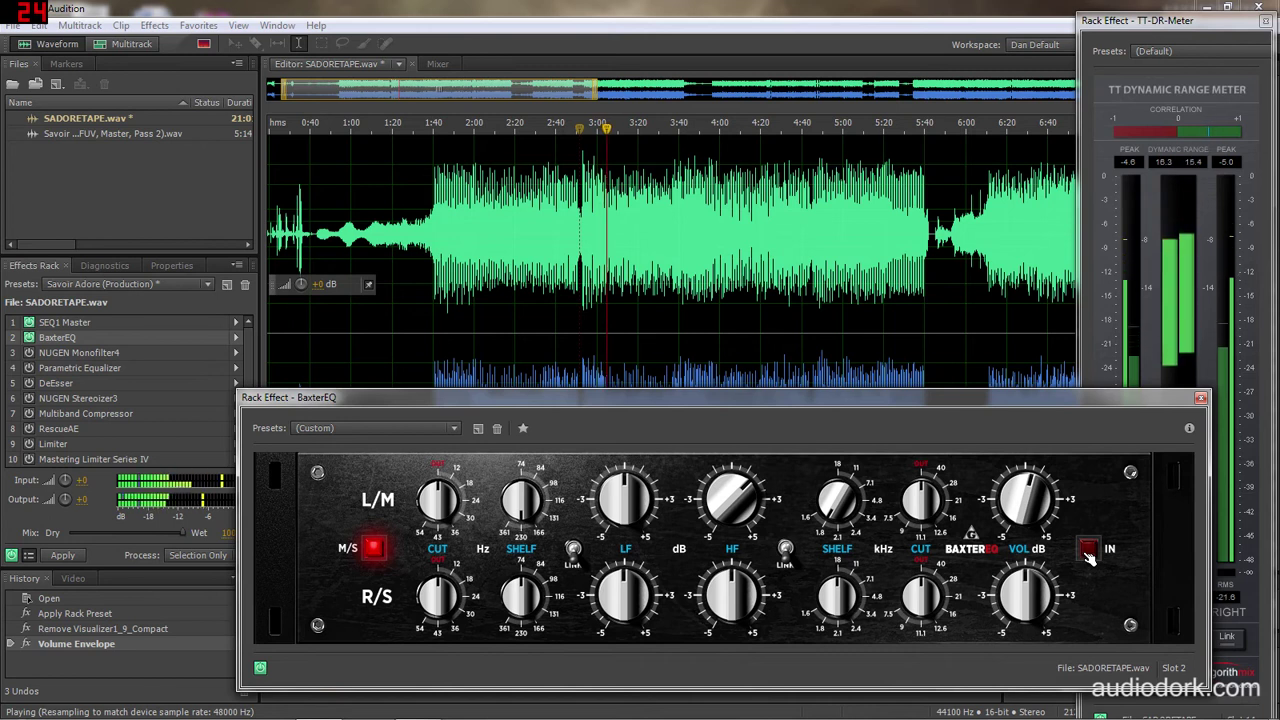
{"action": "left_click", "coordinate": [1090, 552]}
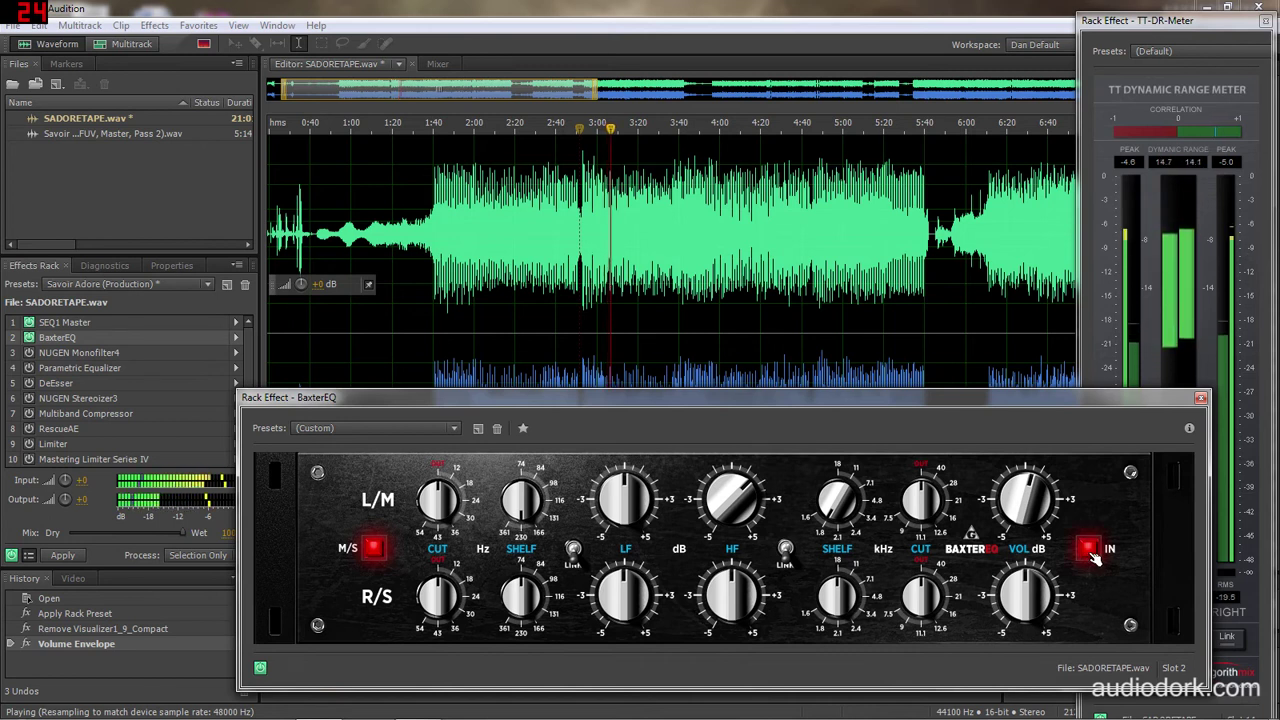
{"action": "left_click", "coordinate": [1091, 553]}
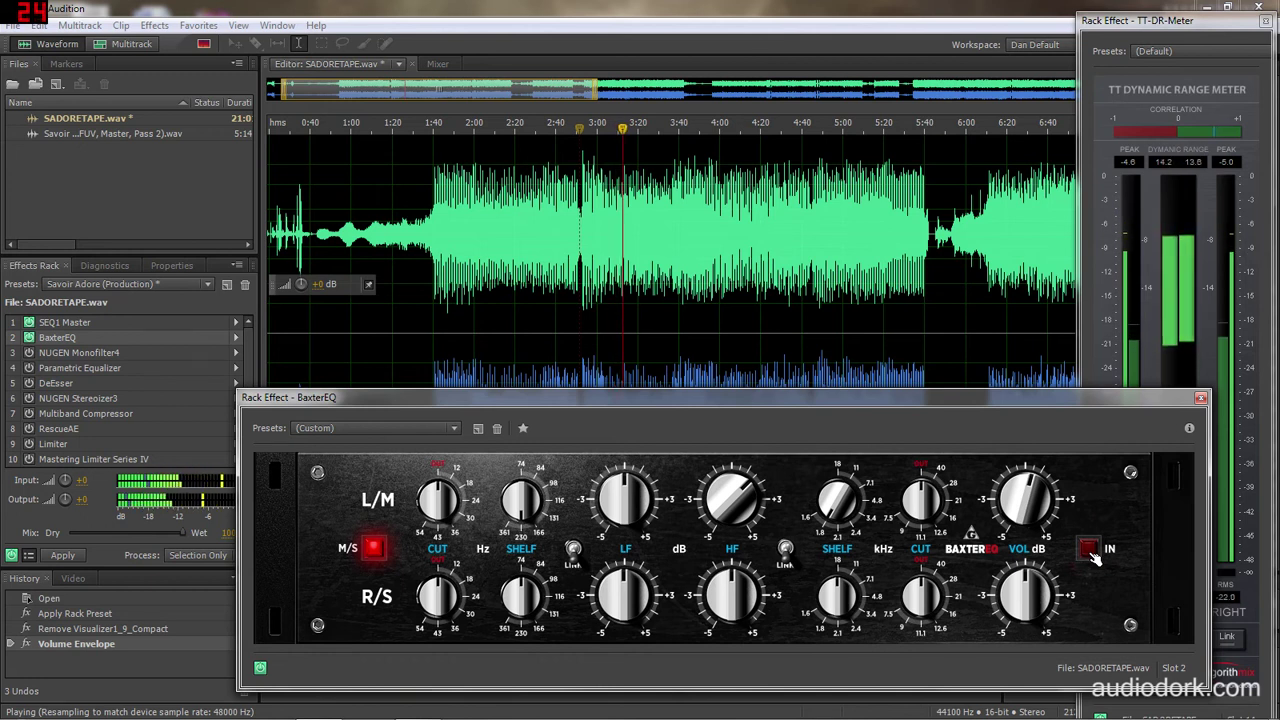
{"action": "left_click", "coordinate": [1091, 553]}
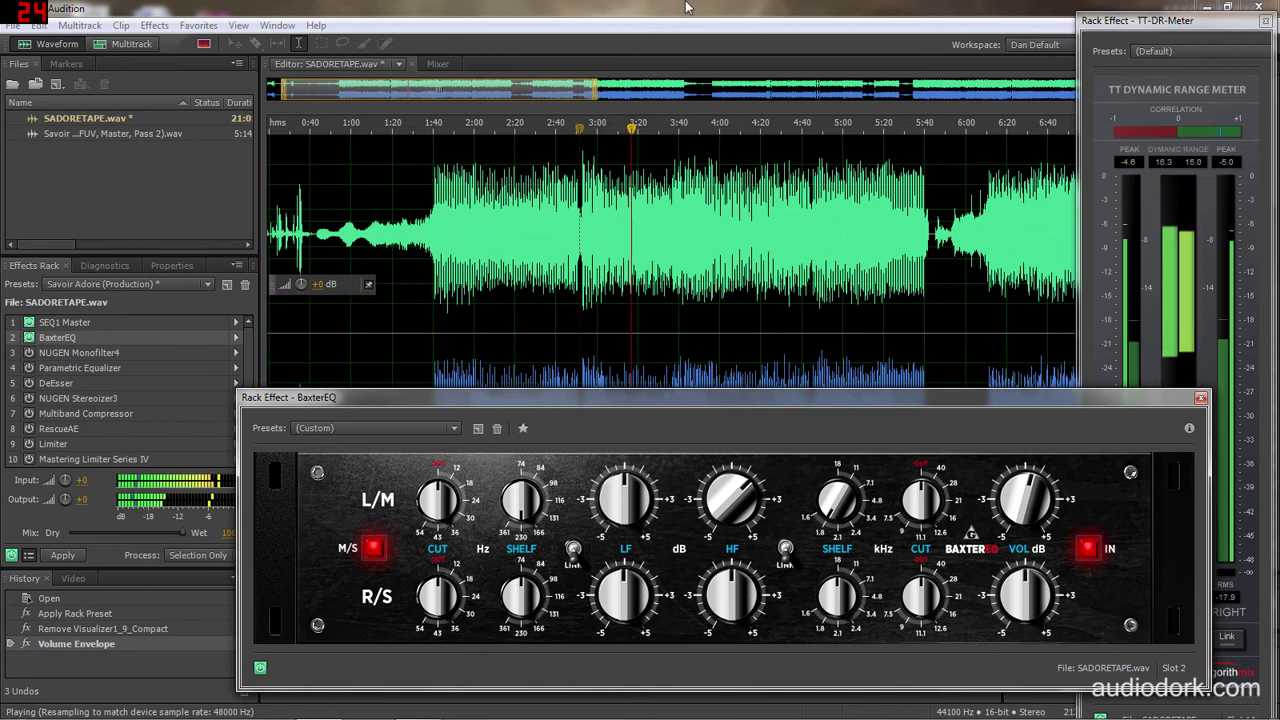
{"action": "key", "text": "space"}
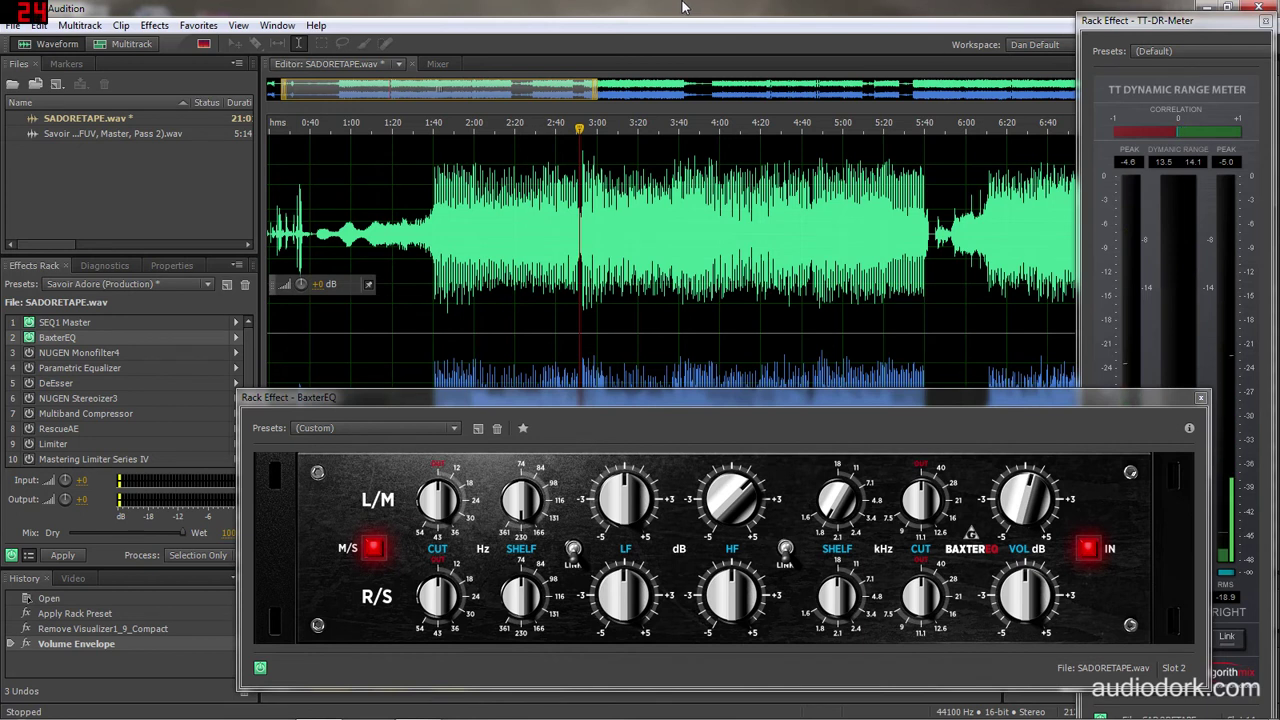
Close BaxterEQ and open NUGEN Stereoizer3 from slot 6 of the rack
{"action": "left_click", "coordinate": [1200, 398]}
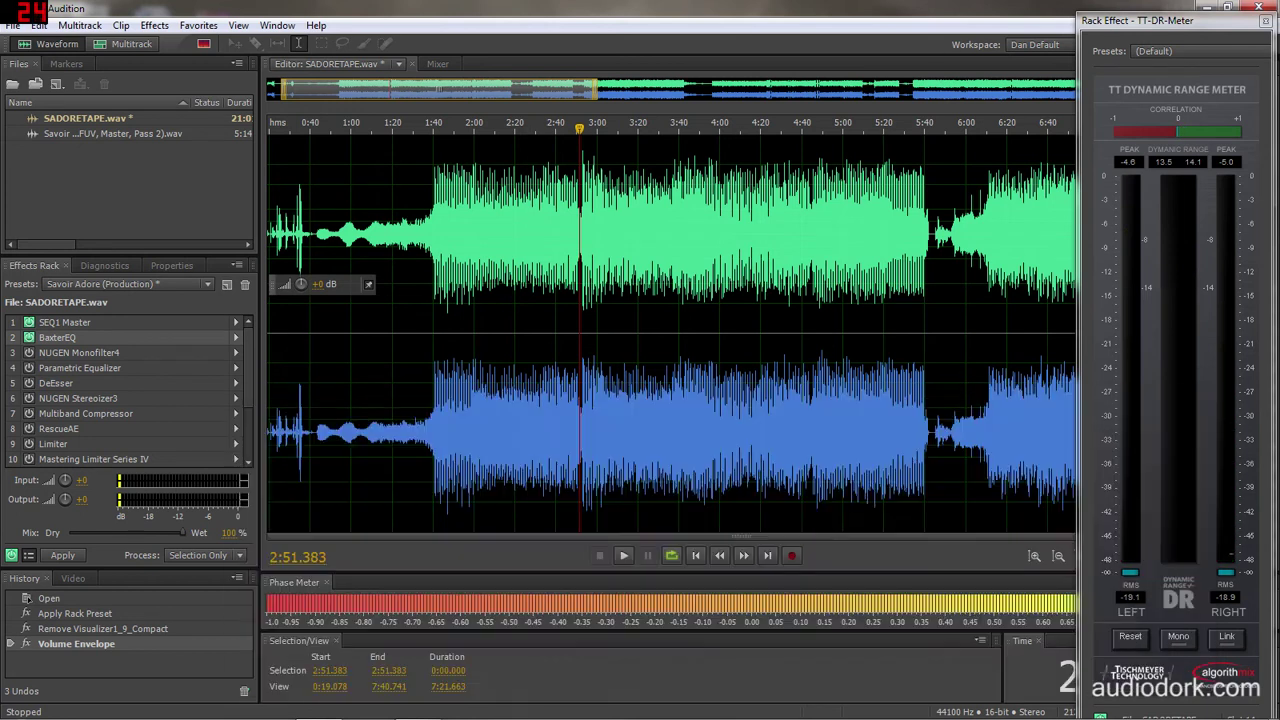
{"action": "left_click_drag", "start_coordinate": [244, 333], "coordinate": [162, 310]}
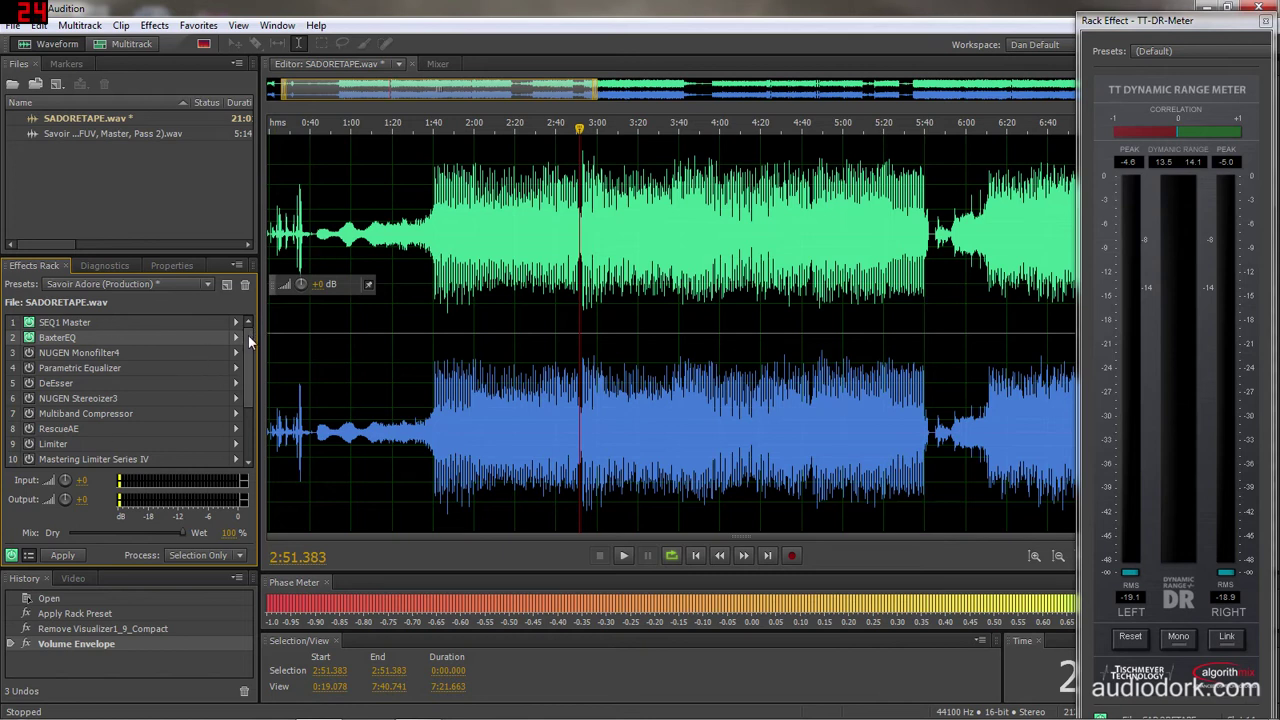
{"action": "double_click", "coordinate": [30, 400]}
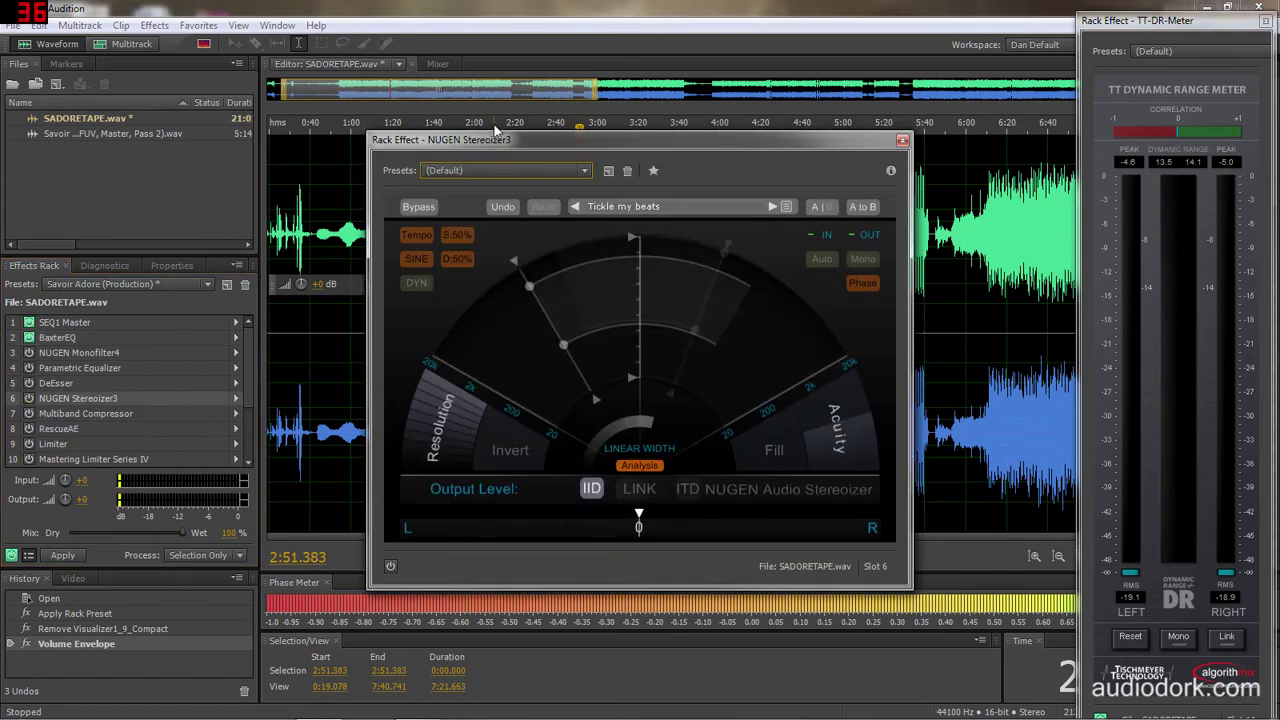
{"action": "left_click_drag", "start_coordinate": [496, 132], "coordinate": [579, 128]}
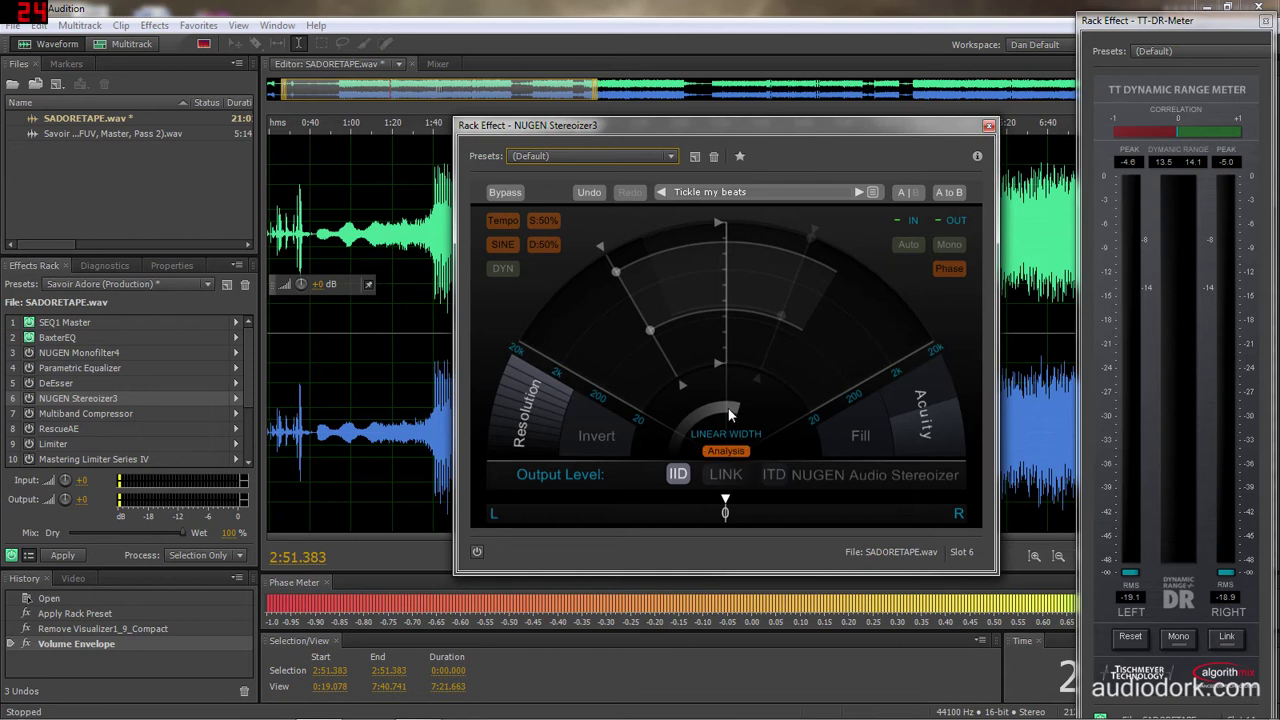
Examine Stereoizer3's IID high bound, low bound and width settings on the display
{"action": "mouse_move", "coordinate": [726, 436]}
{"action": "left_click", "coordinate": [615, 272]}
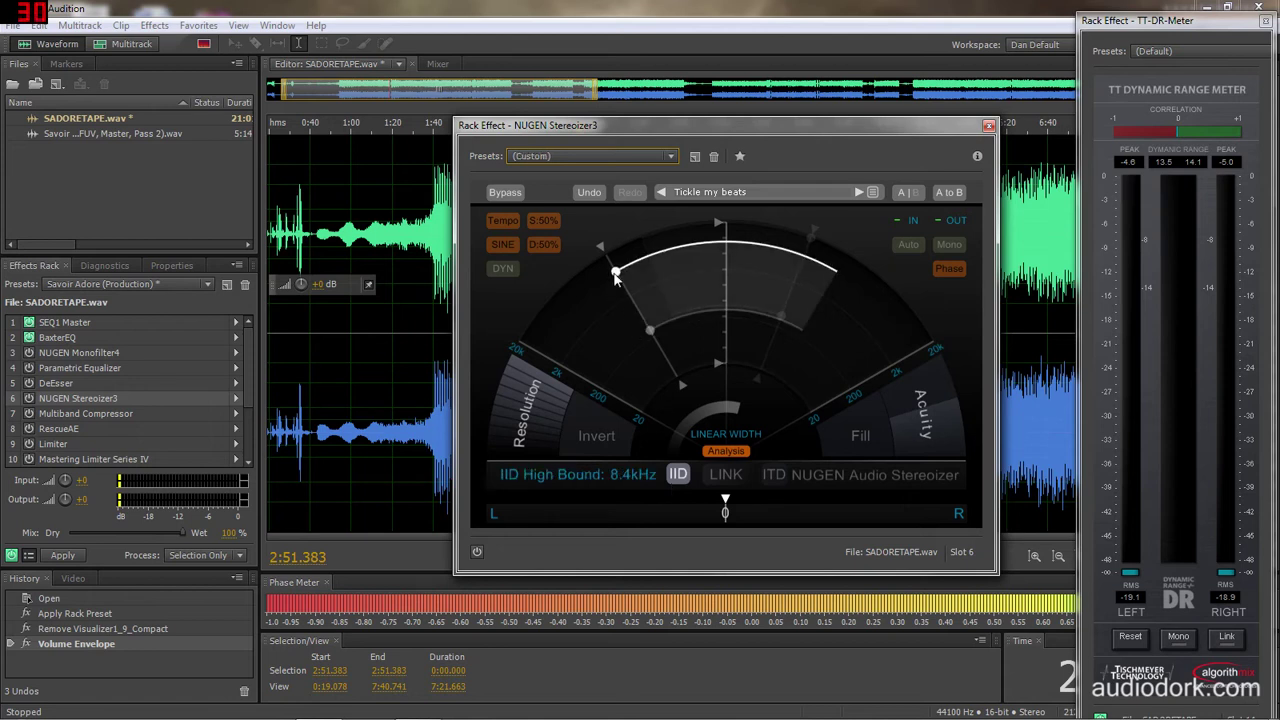
{"action": "left_click", "coordinate": [650, 331]}
{"action": "left_click_drag", "start_coordinate": [650, 330], "coordinate": [651, 332]}
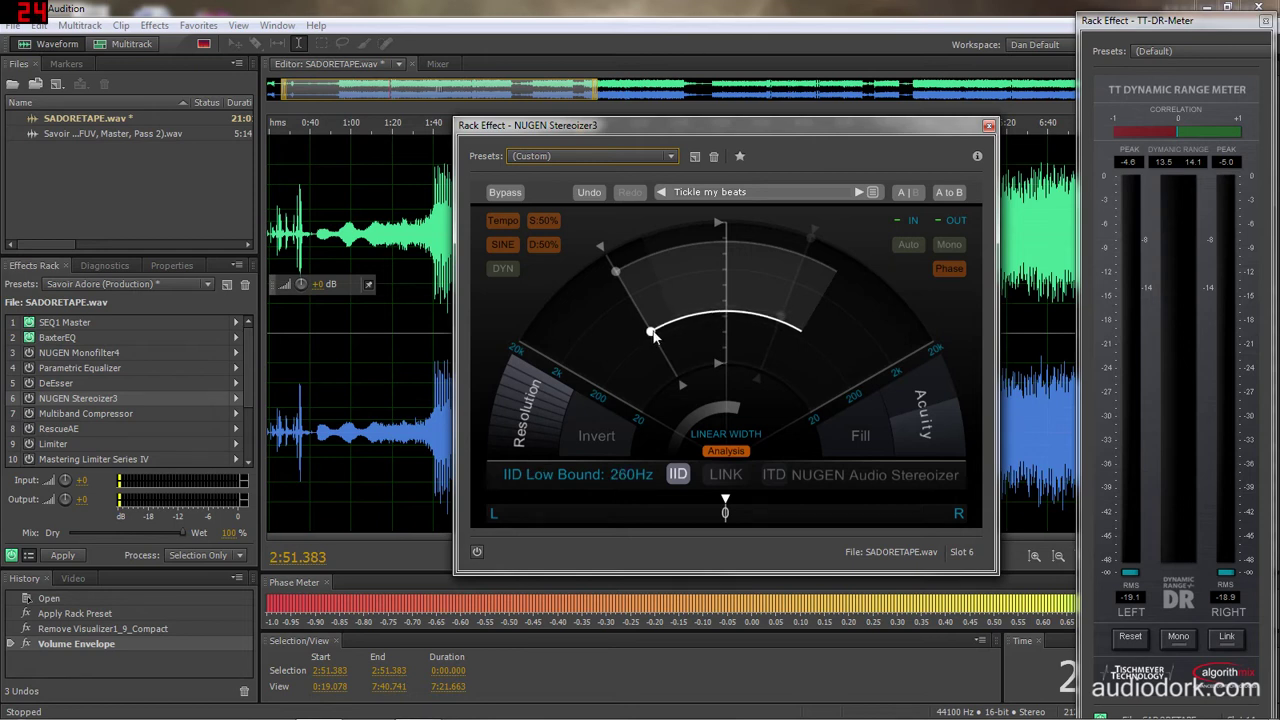
{"action": "left_click", "coordinate": [601, 248]}
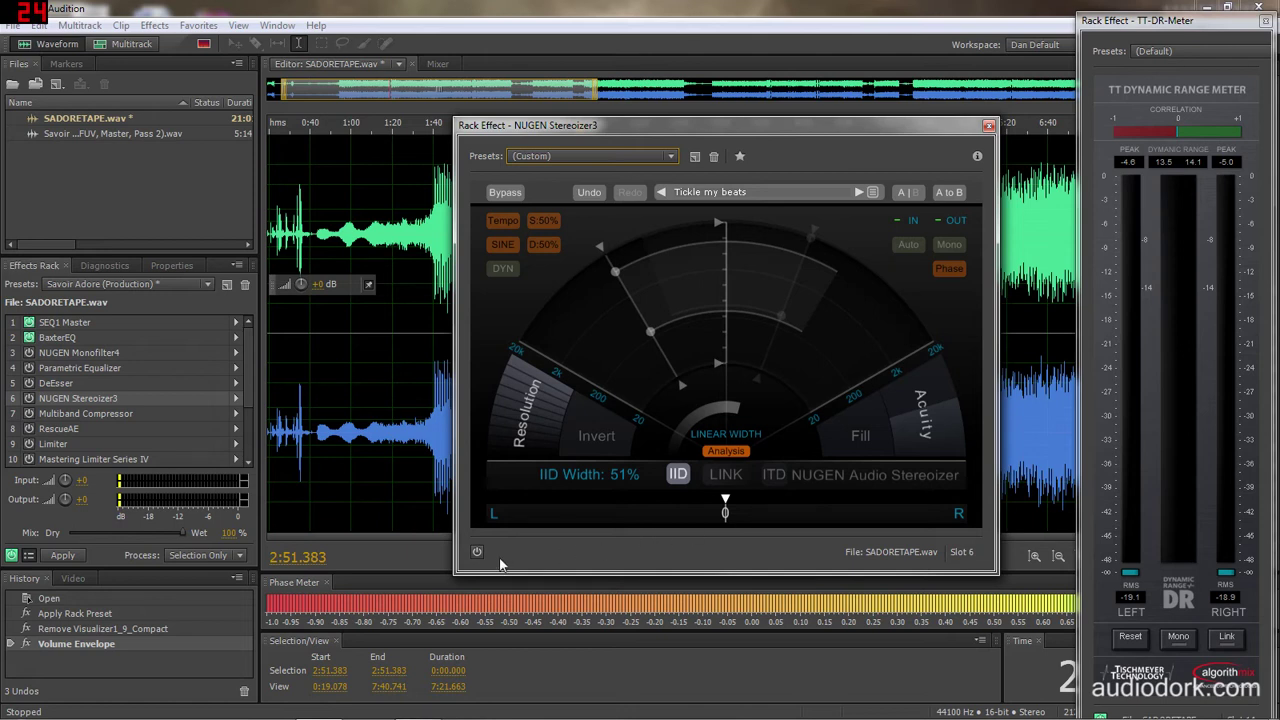
Move the Stereoizer3 window below the timeline ruler, play the song from about 2:51 and power the plug-in on
{"action": "left_click_drag", "start_coordinate": [543, 133], "coordinate": [548, 226]}
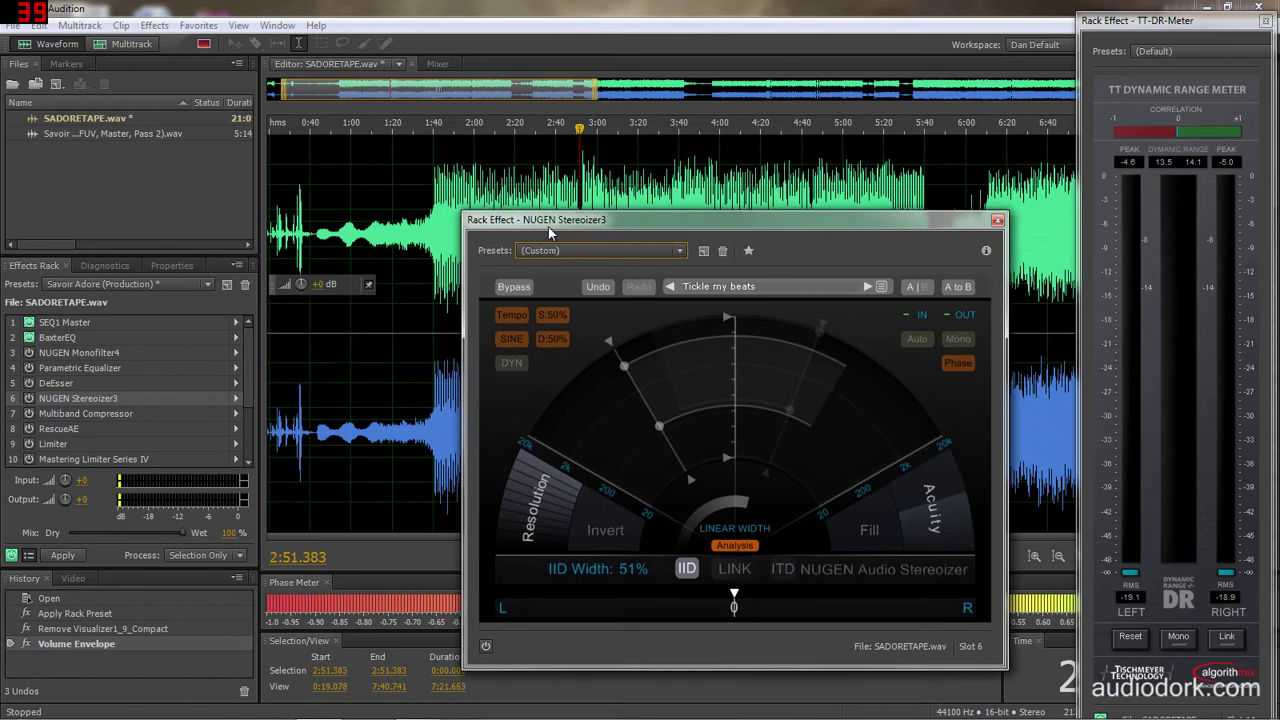
{"action": "key", "text": "space"}
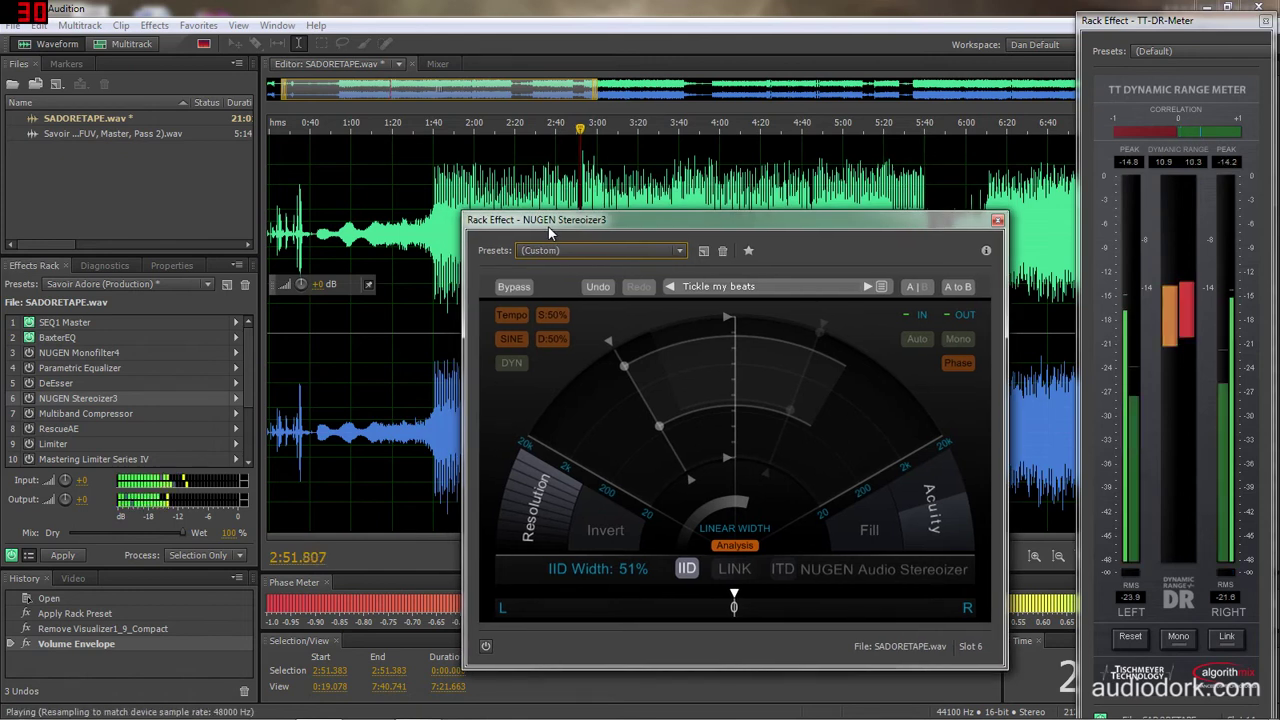
{"action": "left_click", "coordinate": [485, 648]}
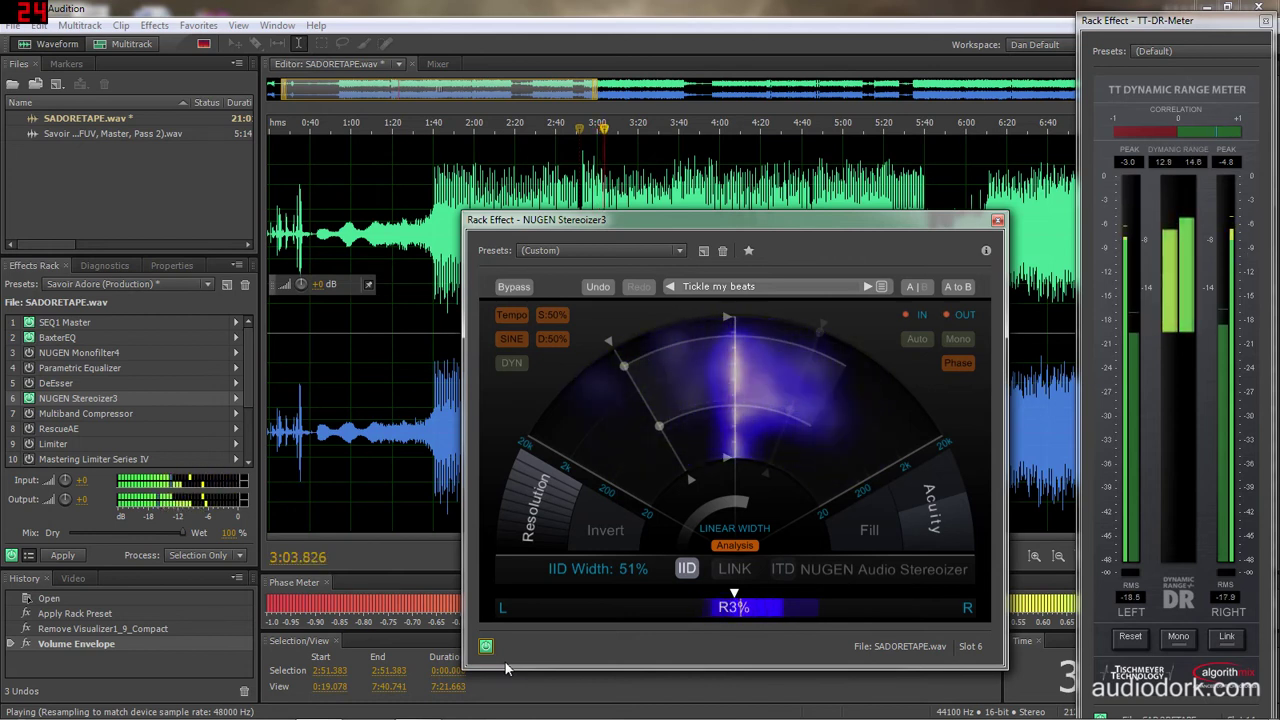
Compare the song with Stereoizer3's IID algorithm off and on, and with the whole plug-in off and on, and stop playback
{"action": "left_click", "coordinate": [686, 568]}
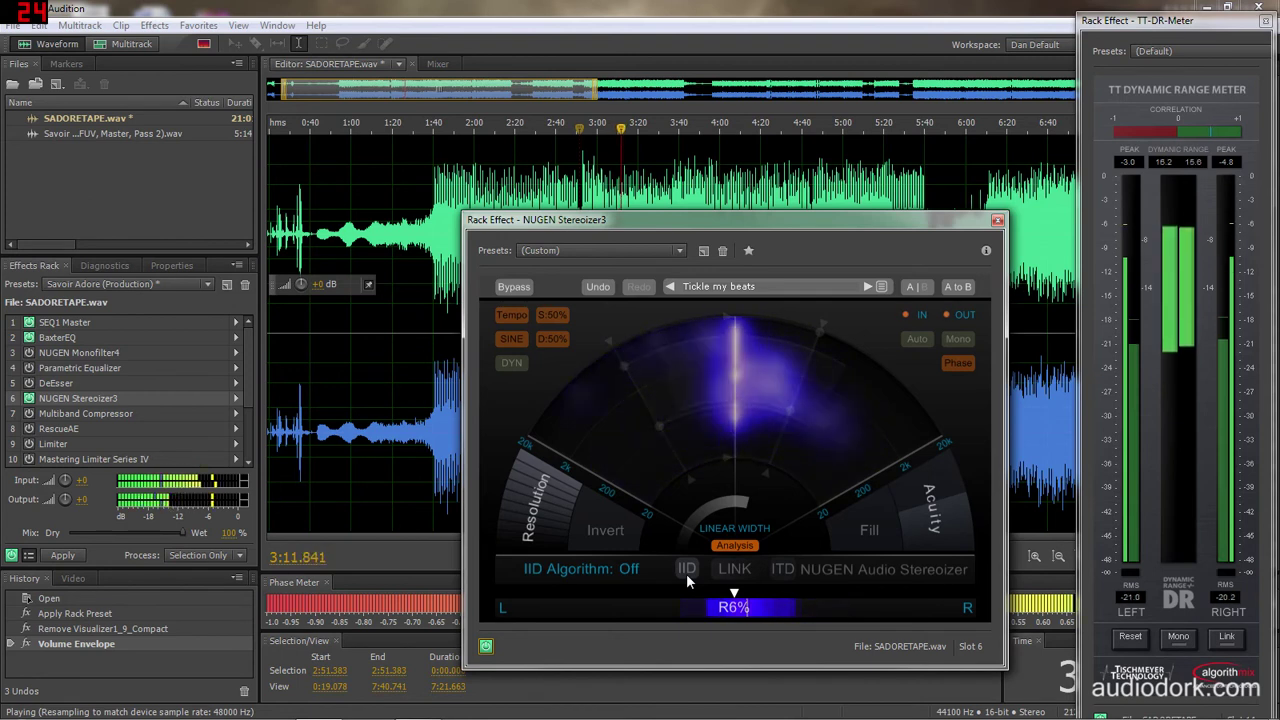
{"action": "left_click", "coordinate": [686, 570]}
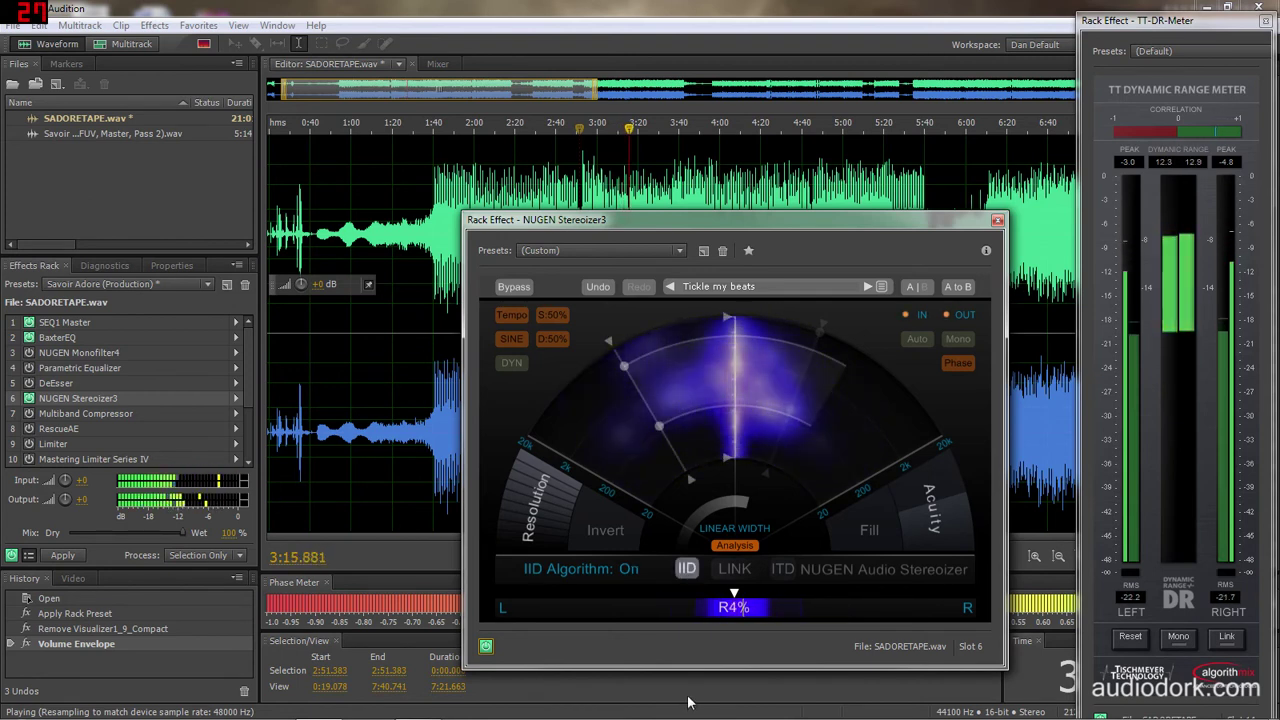
{"action": "left_click", "coordinate": [485, 648]}
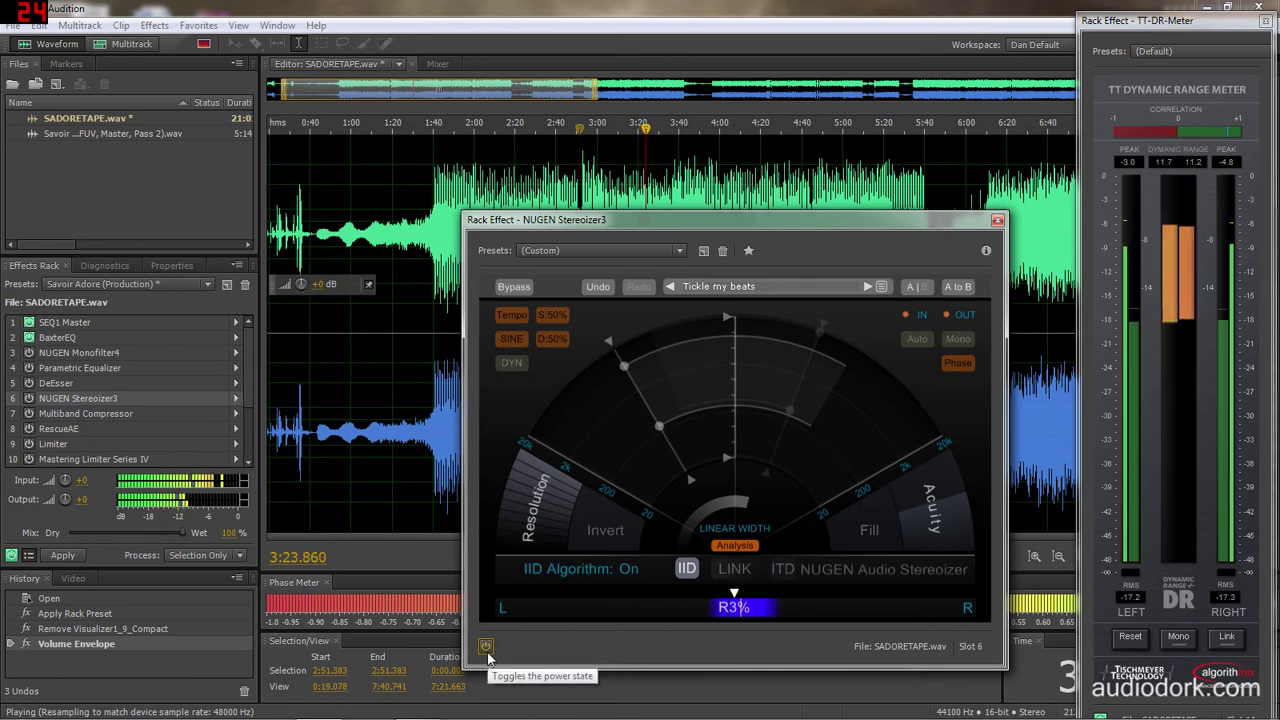
{"action": "left_click", "coordinate": [486, 650]}
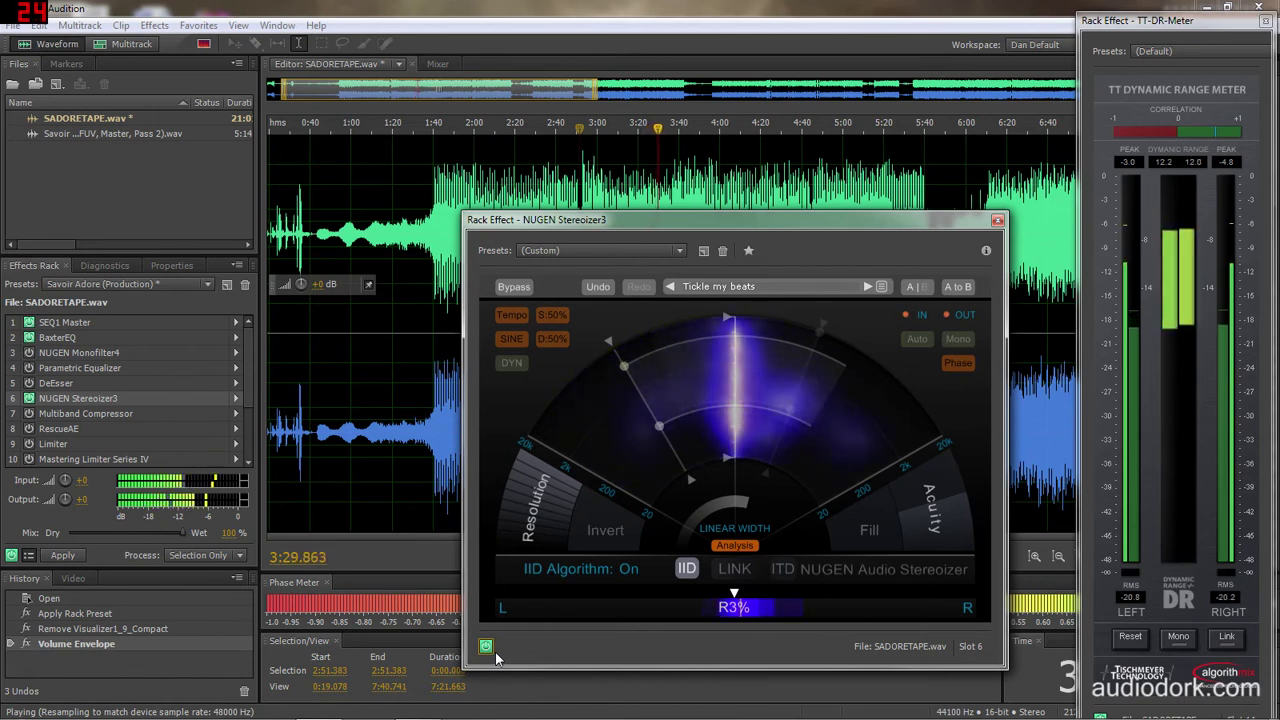
{"action": "left_click", "coordinate": [486, 648]}
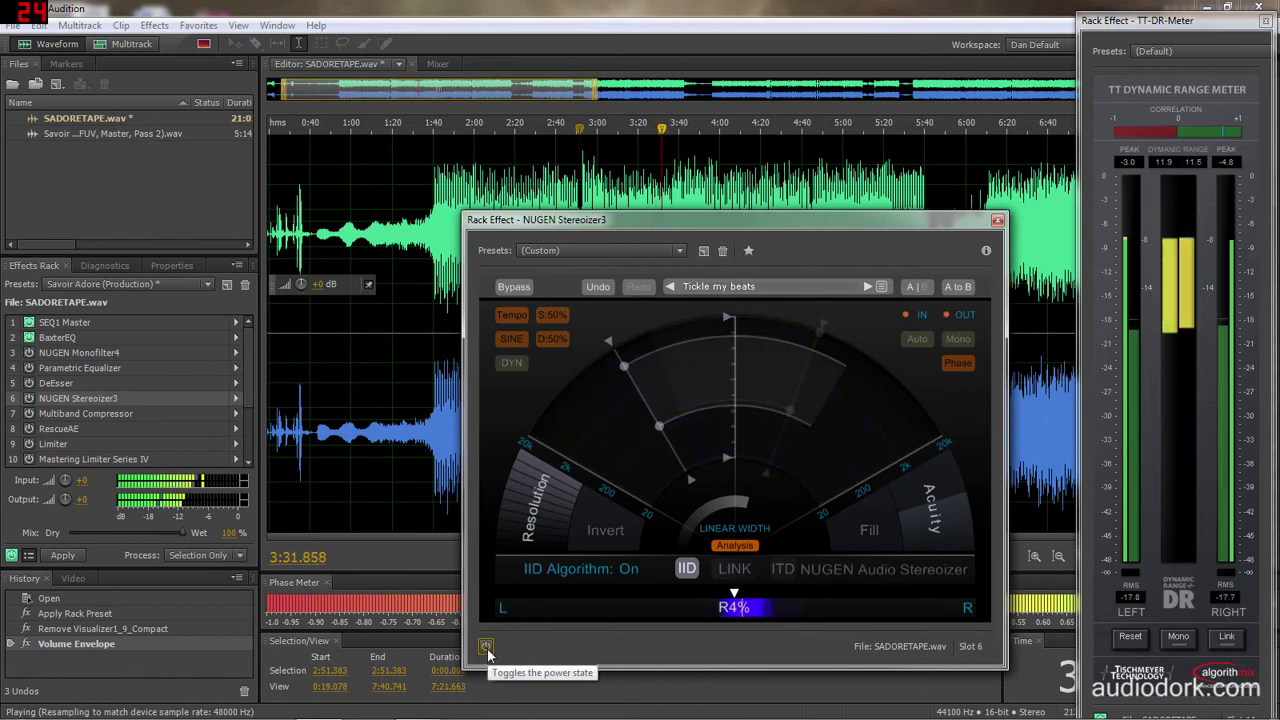
{"action": "left_click", "coordinate": [486, 648]}
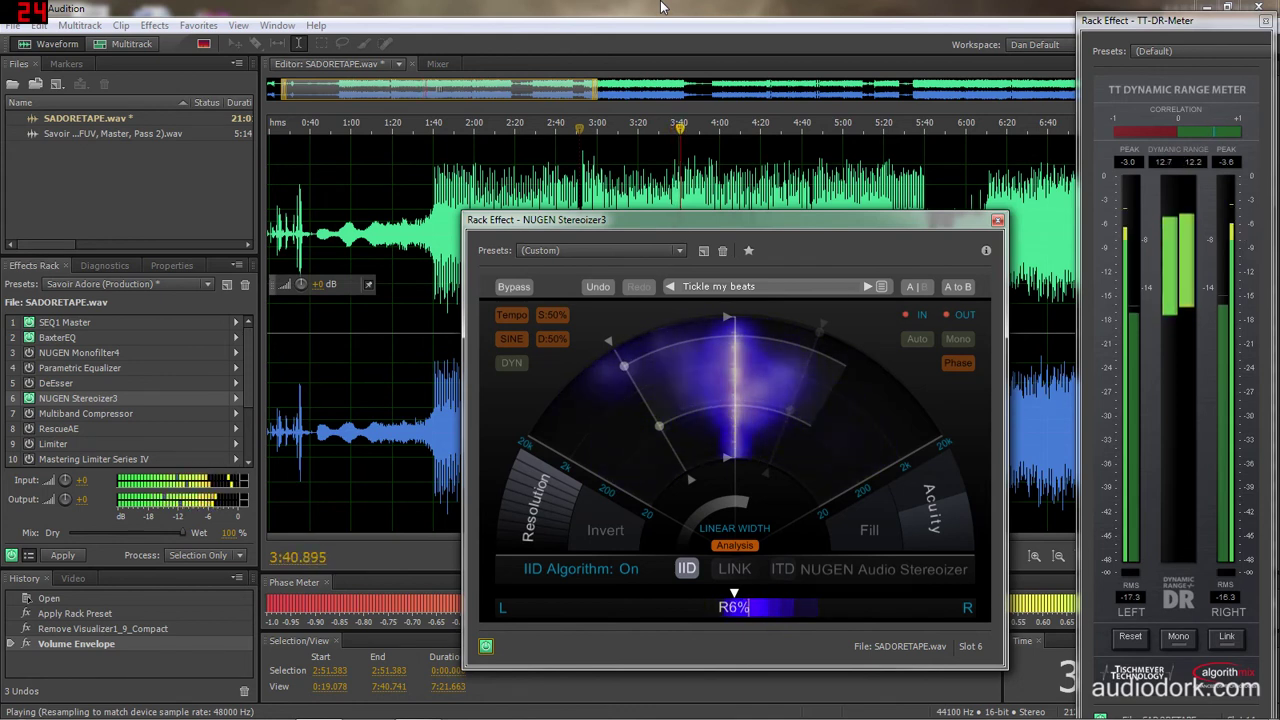
{"action": "key", "text": "space"}
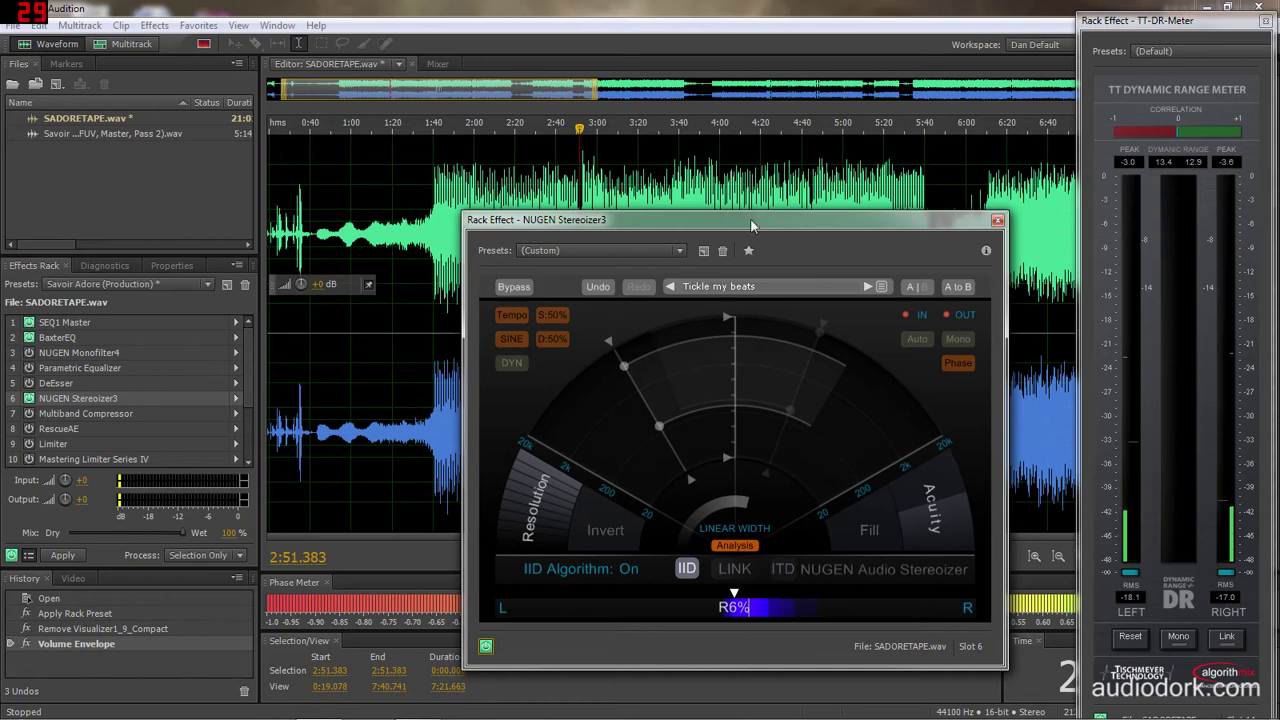
{"action": "mouse_move", "coordinate": [750, 218]}
{"action": "left_mouse_down"}
{"action": "mouse_move", "coordinate": [784, 170]}
{"action": "mouse_move", "coordinate": [773, 221]}
{"action": "left_mouse_up"}
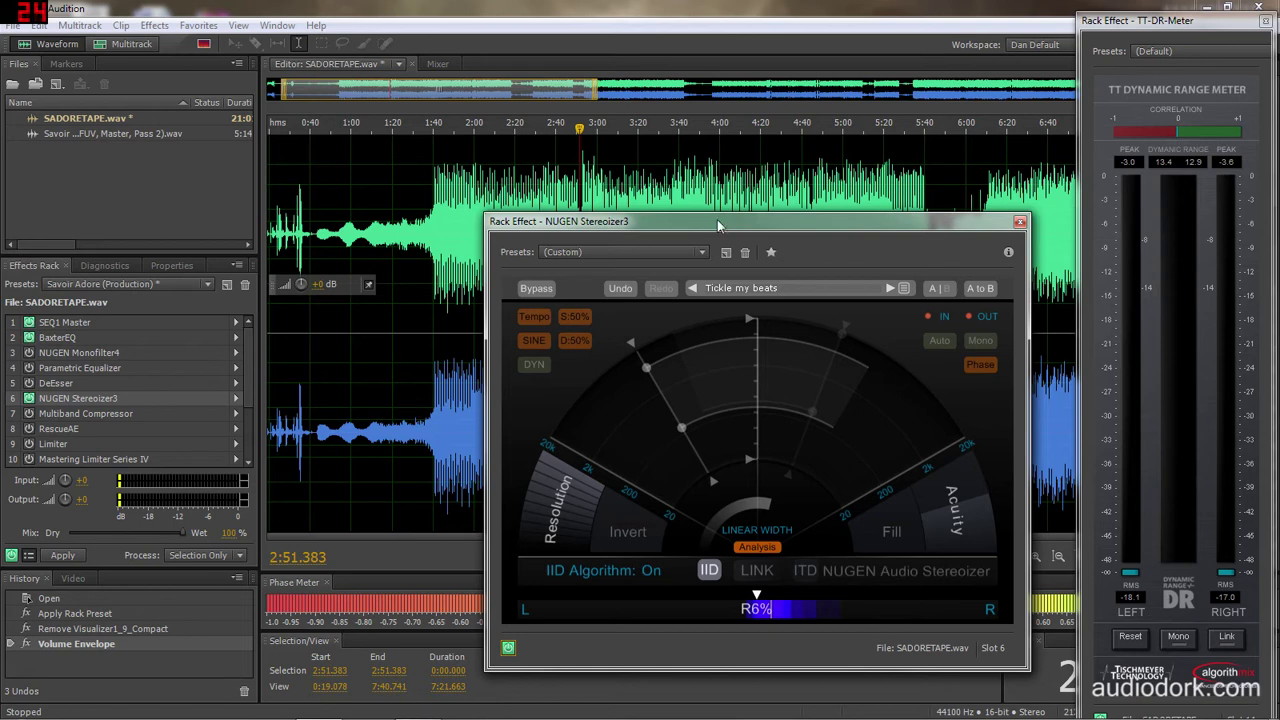
{"action": "left_click_drag", "start_coordinate": [714, 223], "coordinate": [768, 145]}
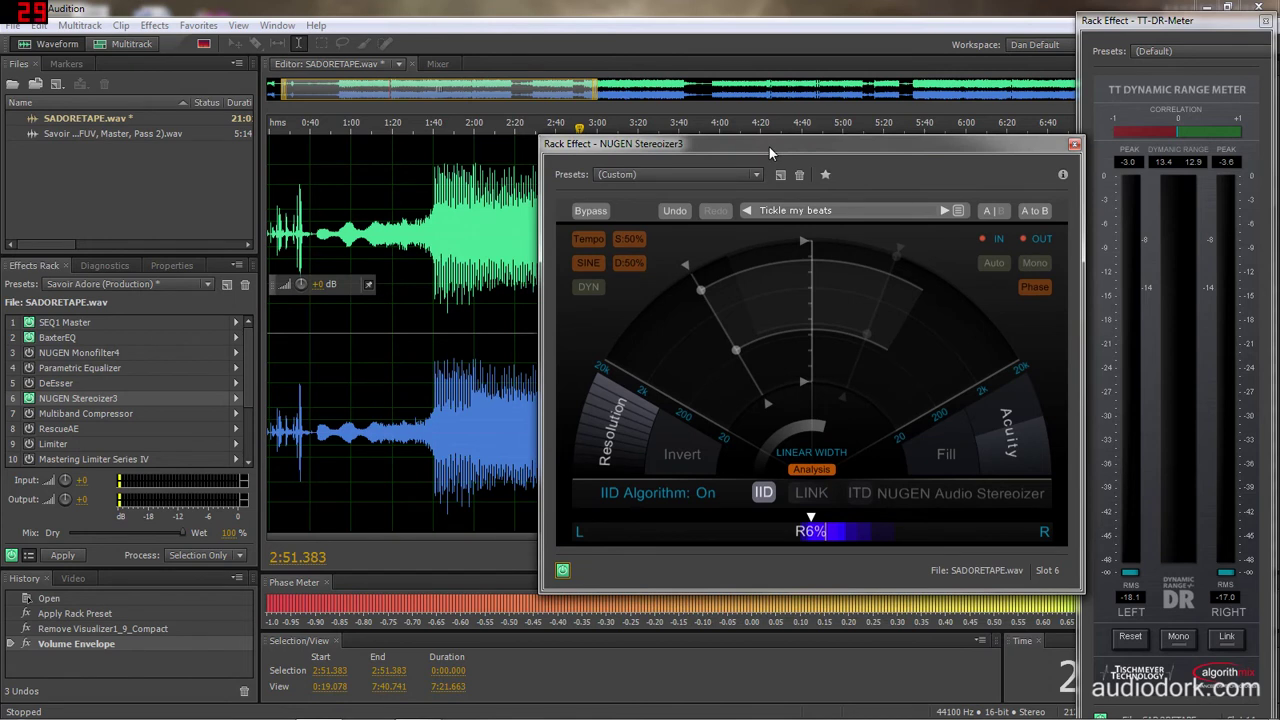
{"action": "left_click_drag", "start_coordinate": [768, 146], "coordinate": [741, 183]}
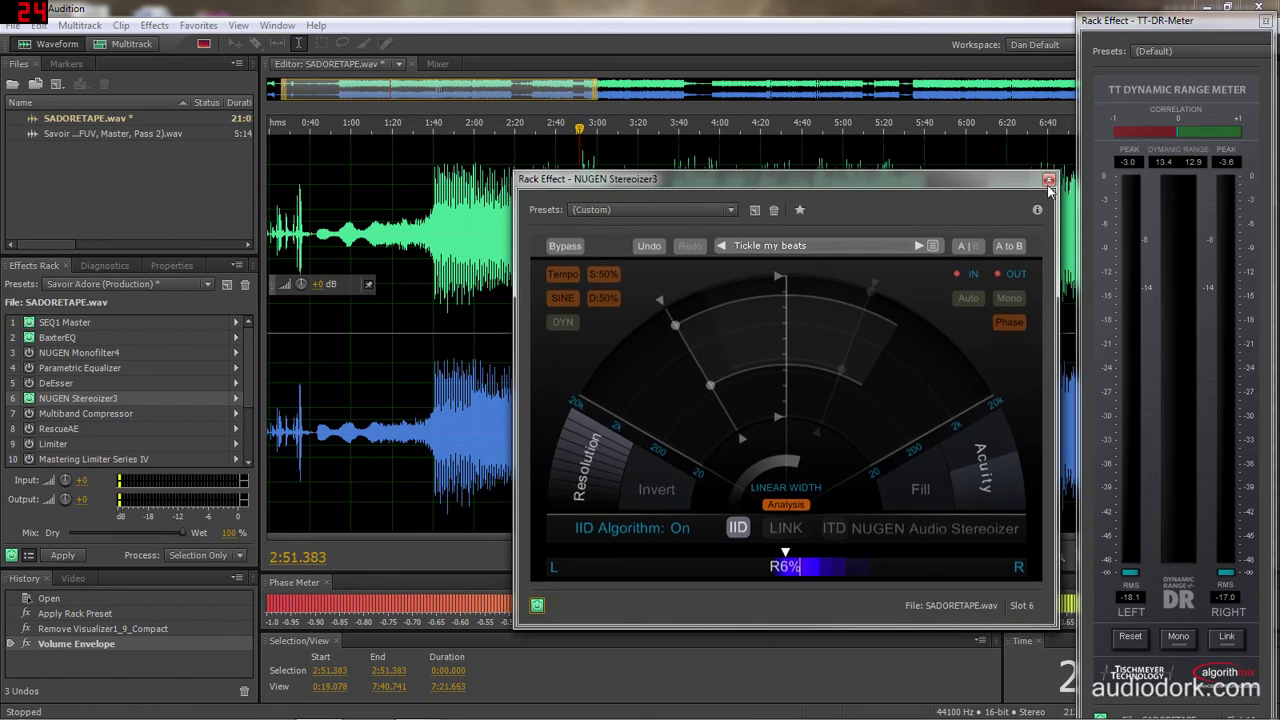
Close Stereoizer3, power on Multiband Compressor in slot 7 and open it over the lower part of the waveform
{"action": "left_click", "coordinate": [1048, 181]}
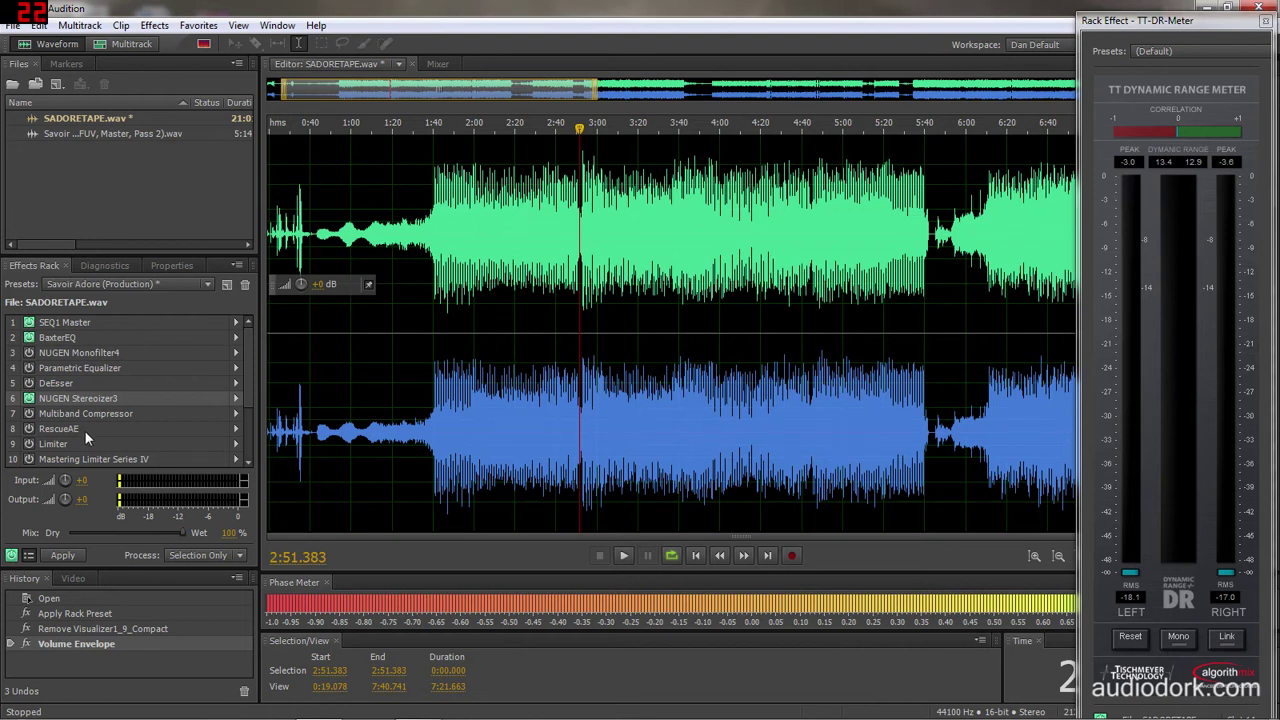
{"action": "scroll", "coordinate": [84, 430], "scroll_direction": "down", "scroll_amount": 2}
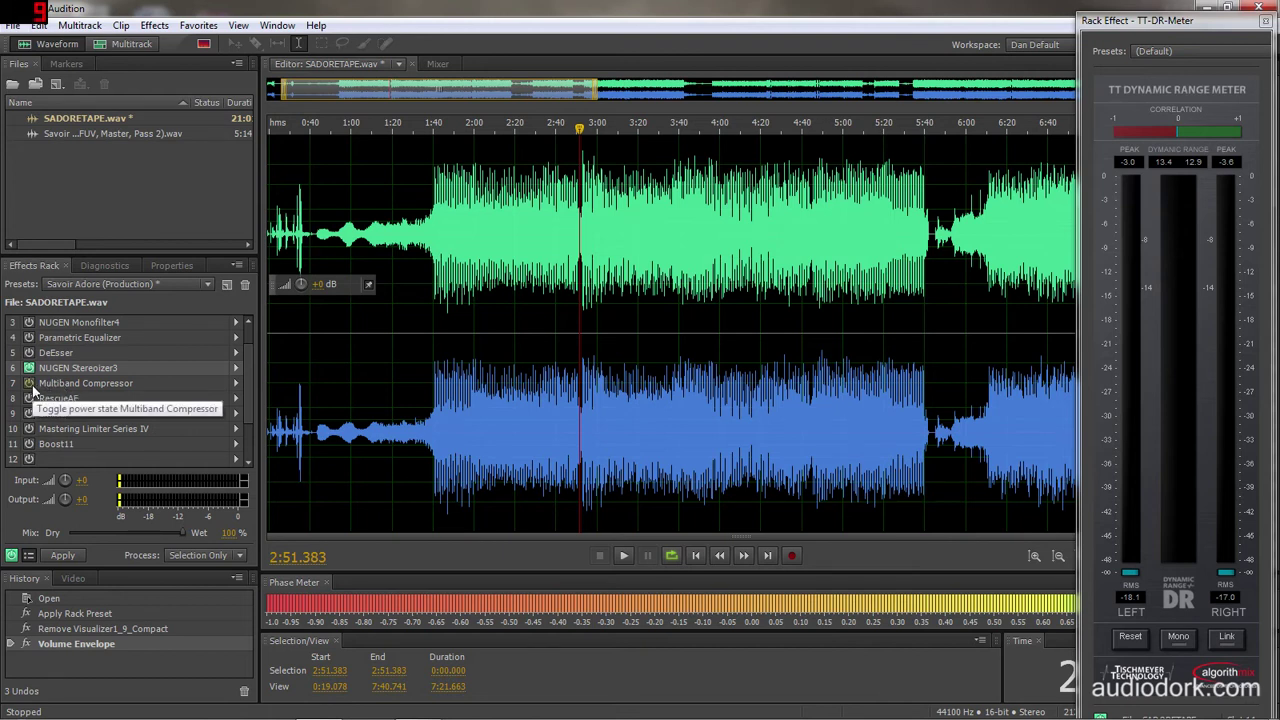
{"action": "left_click", "coordinate": [30, 384]}
{"action": "double_click", "coordinate": [98, 385]}
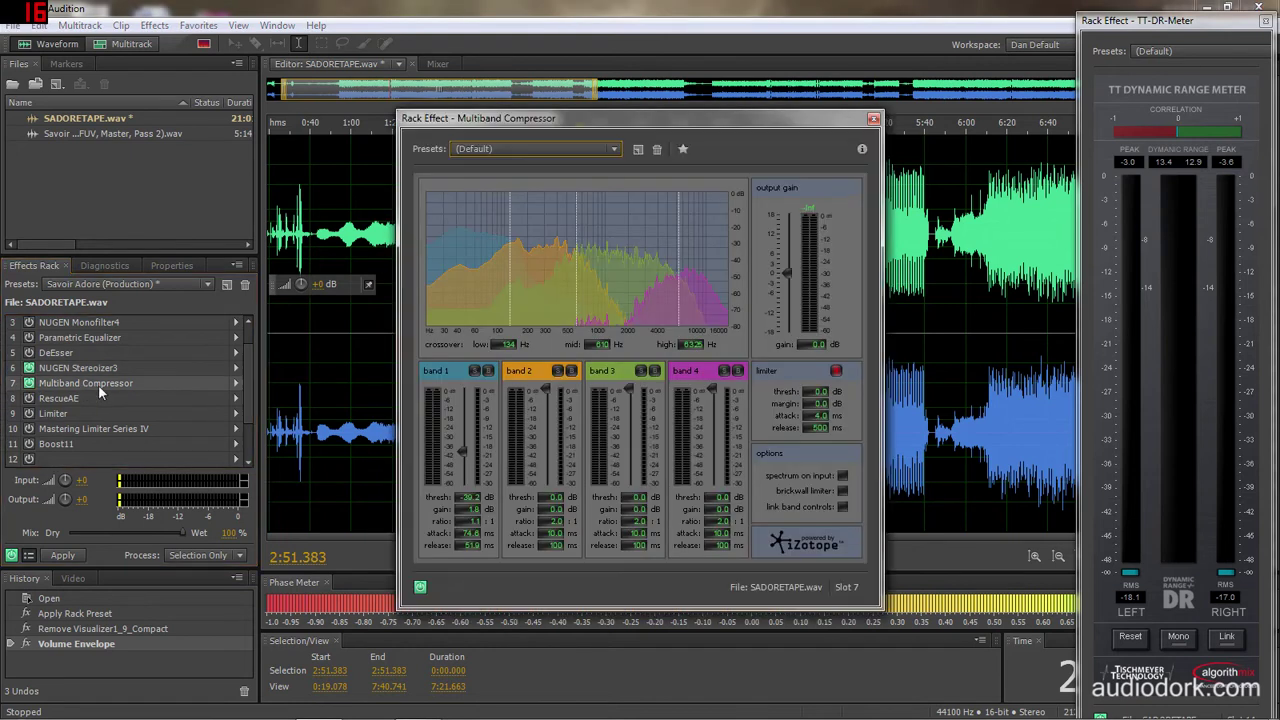
{"action": "left_click_drag", "start_coordinate": [563, 116], "coordinate": [708, 183]}
Play the song from about 2:51, solo the compressor's band 1 and compare it with its bypass on and off
{"action": "key", "text": "space"}
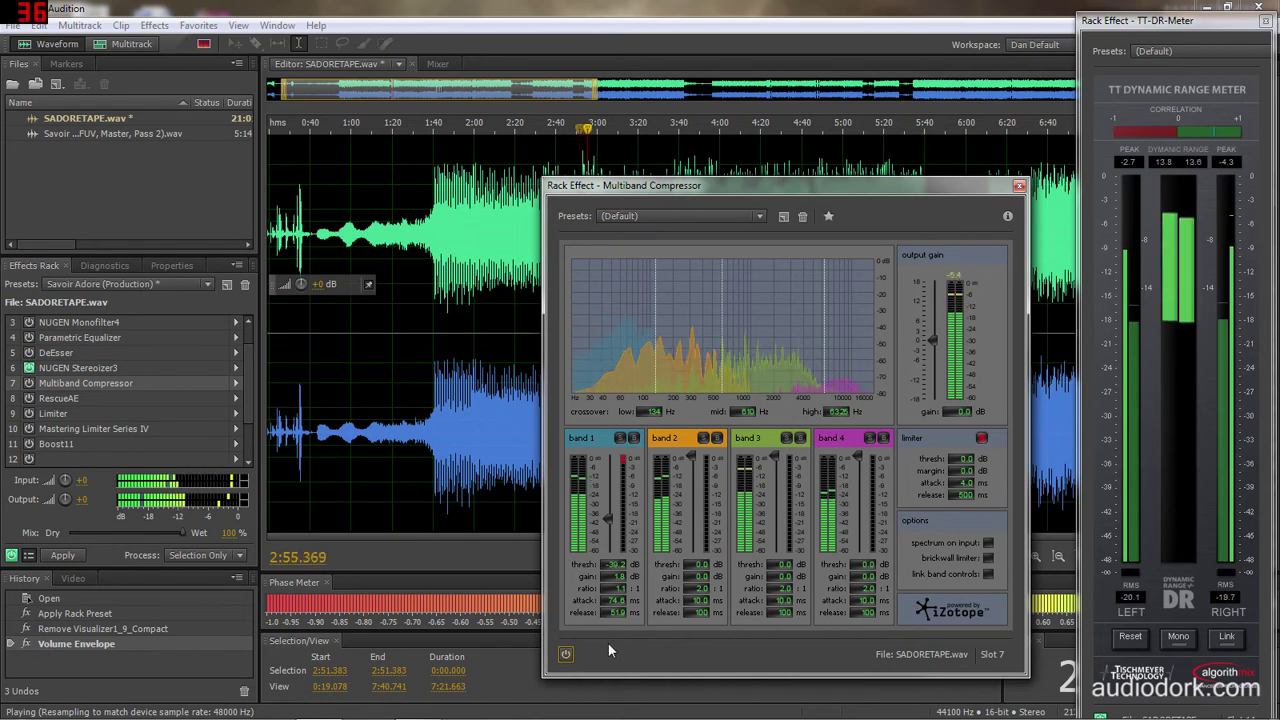
{"action": "left_click", "coordinate": [620, 437]}
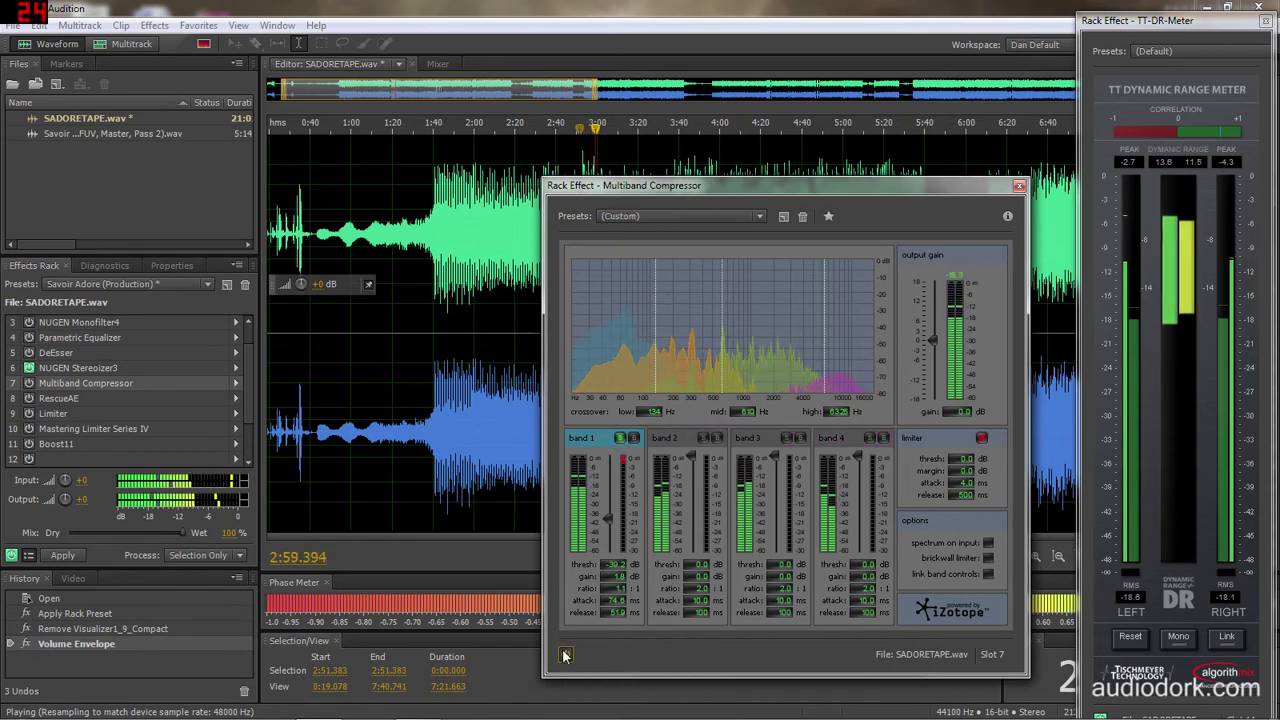
{"action": "left_click", "coordinate": [635, 438]}
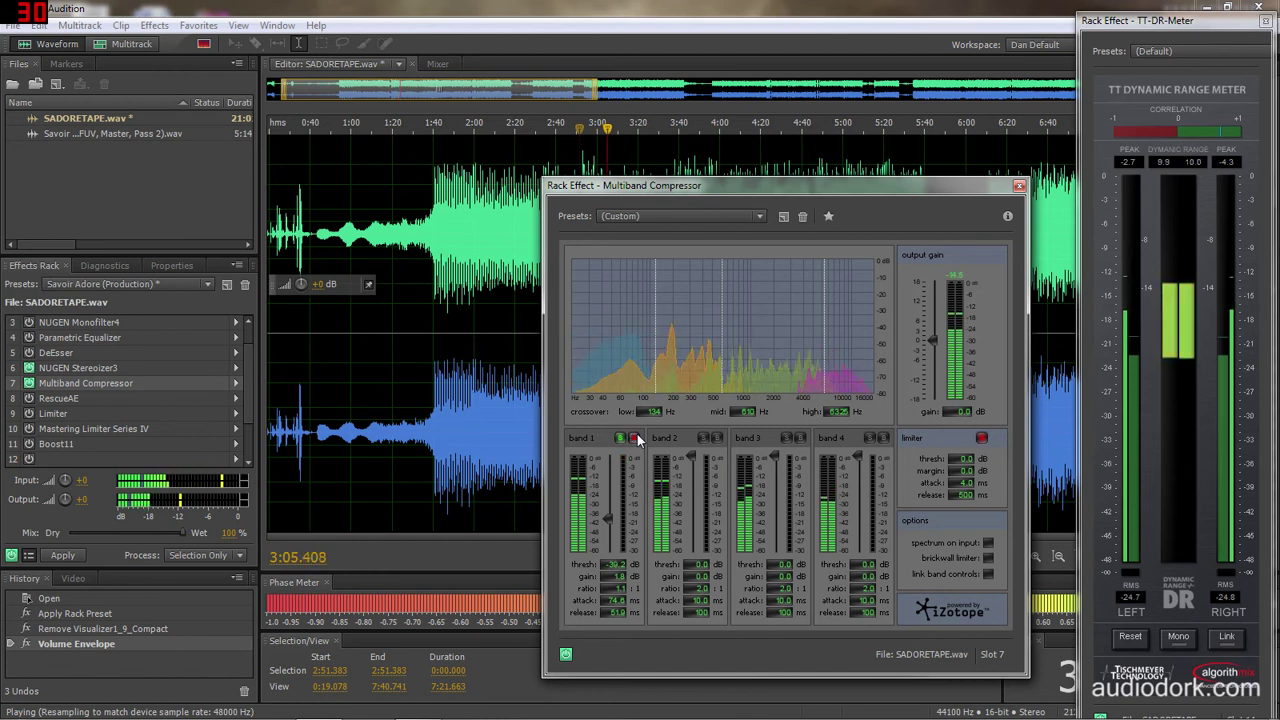
{"action": "left_click", "coordinate": [635, 438]}
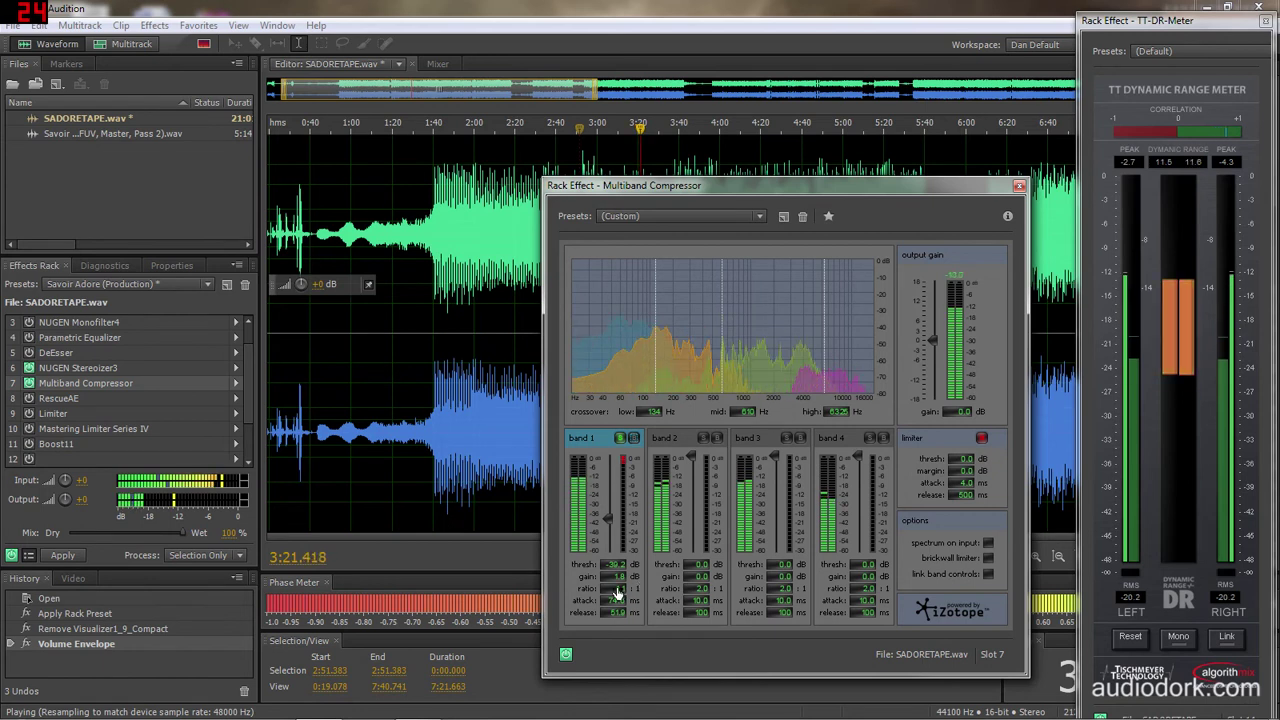
{"action": "left_click_drag", "start_coordinate": [616, 593], "coordinate": [587, 605]}
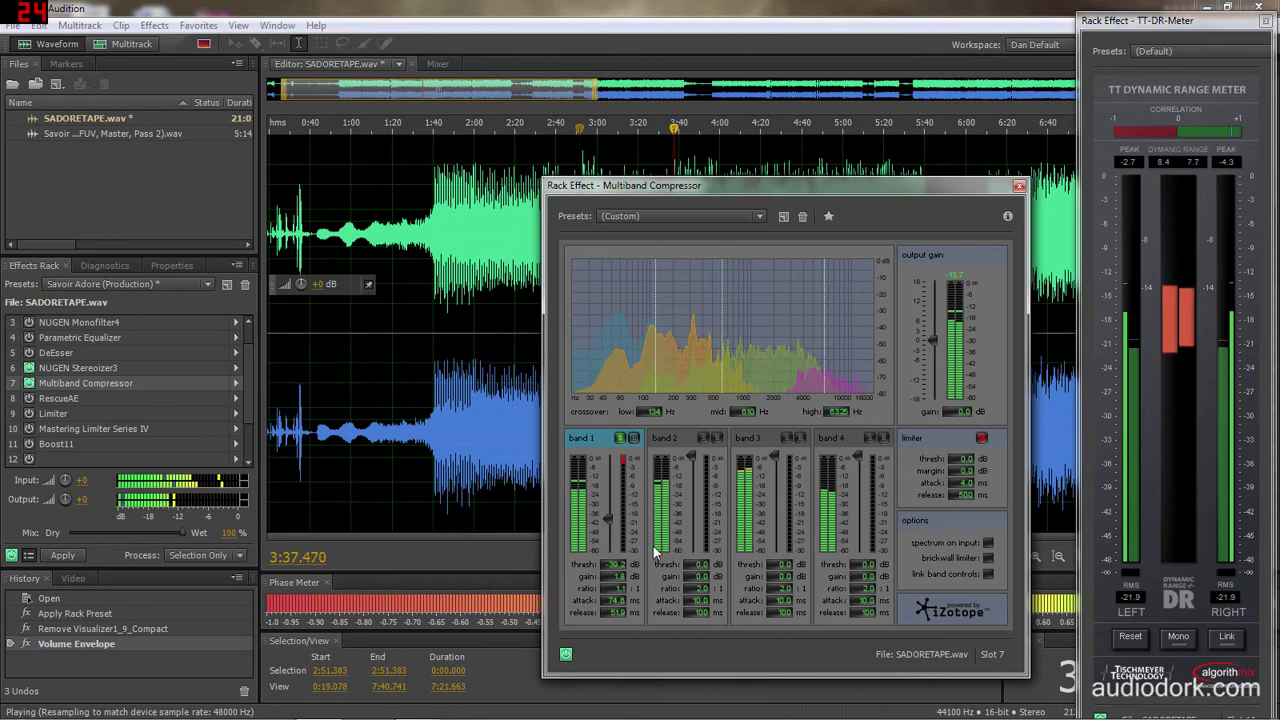
{"action": "left_click", "coordinate": [634, 438]}
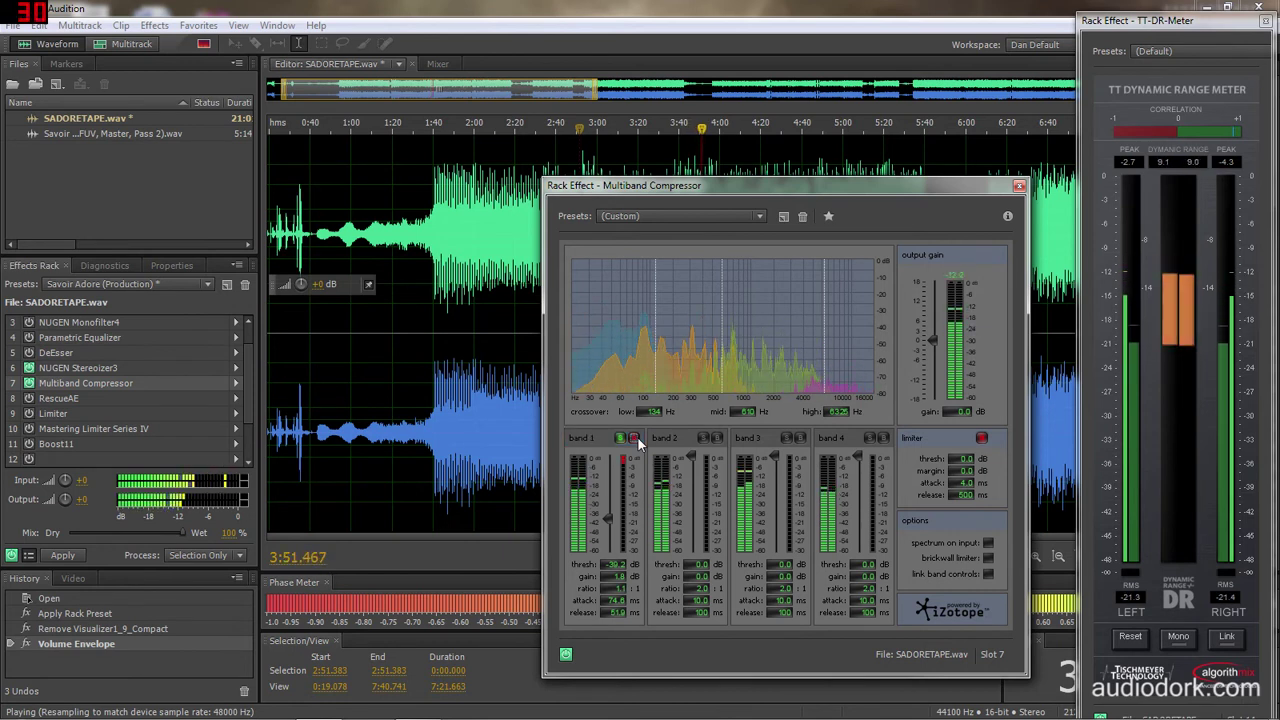
{"action": "left_click", "coordinate": [636, 439]}
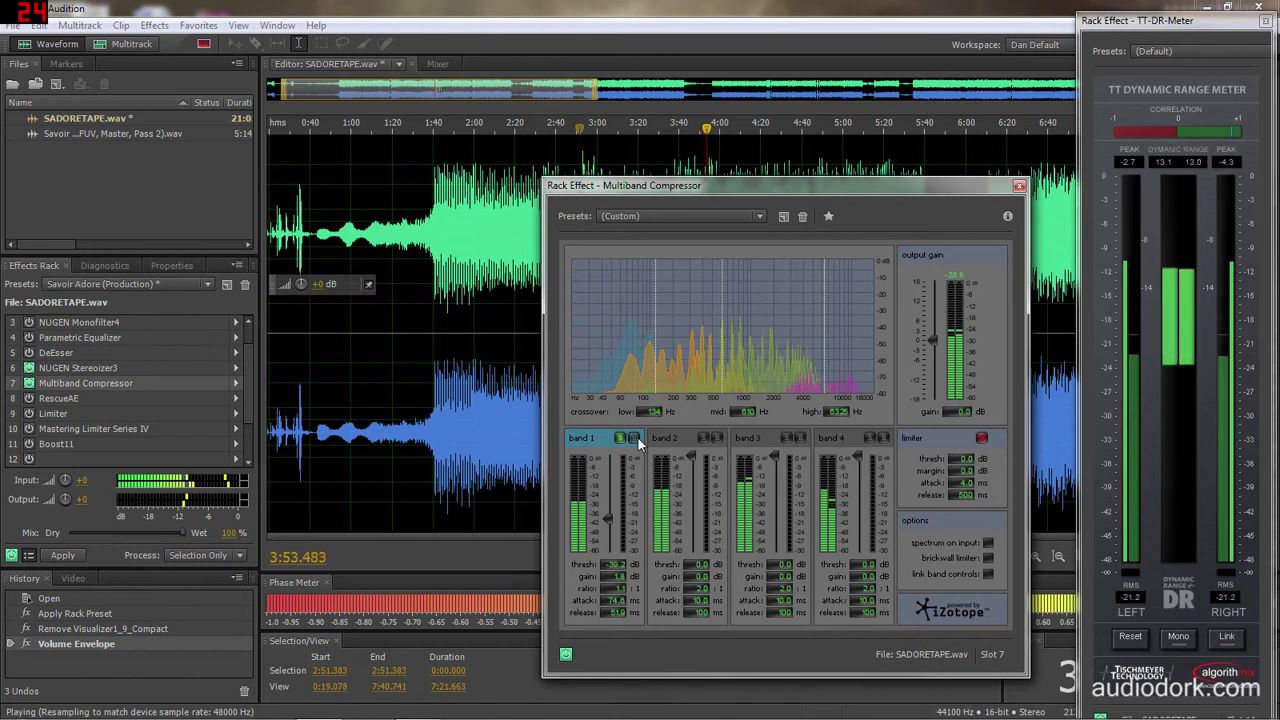
Turn off the solo on the compressor's band 1, close Multiband Compressor and pause playback
{"action": "left_click", "coordinate": [620, 438]}
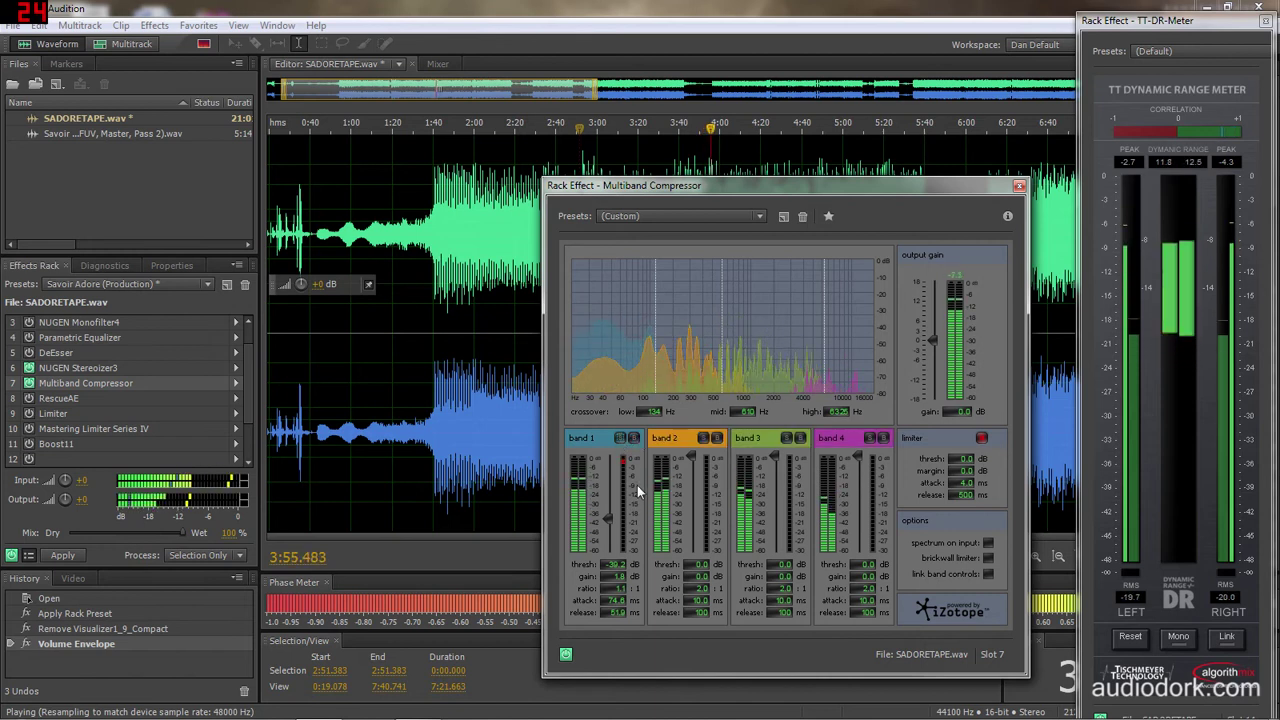
{"action": "left_click", "coordinate": [1019, 186]}
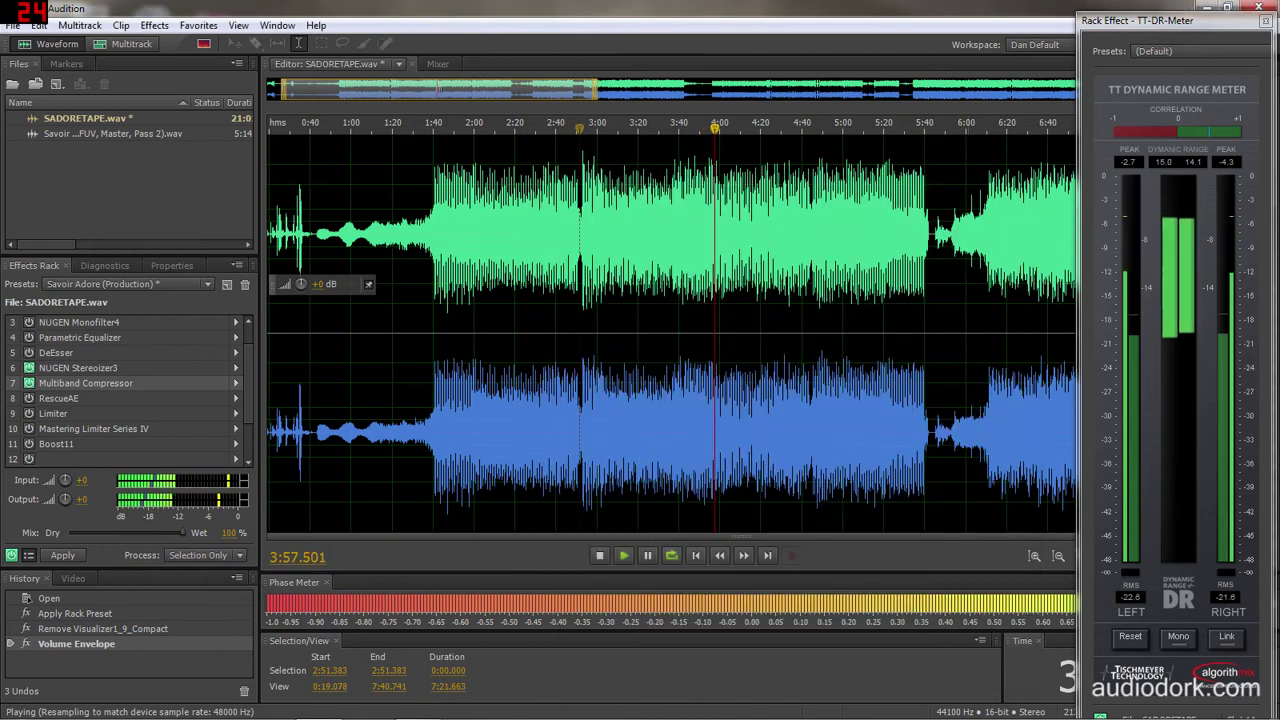
{"action": "scroll", "coordinate": [189, 388], "scroll_direction": "down", "scroll_amount": 1}
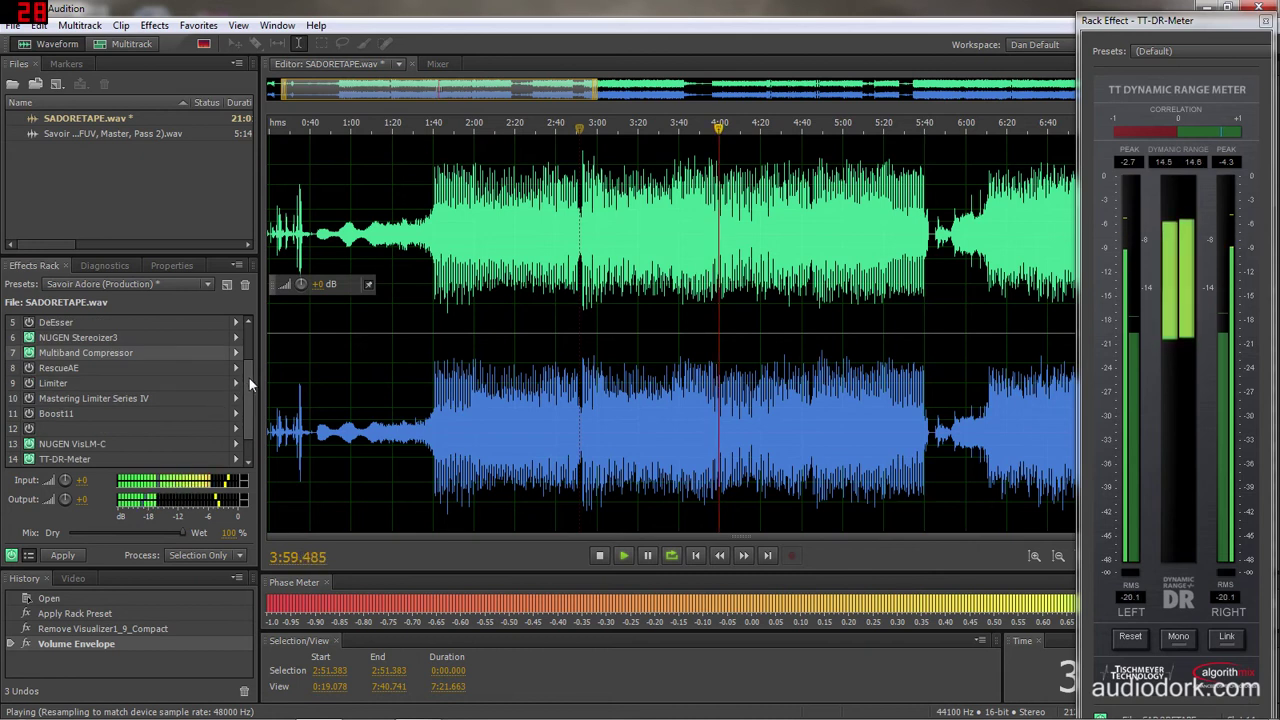
{"action": "mouse_move", "coordinate": [249, 378]}
{"action": "left_mouse_down"}
{"action": "mouse_move", "coordinate": [251, 328]}
{"action": "mouse_move", "coordinate": [245, 373]}
{"action": "left_mouse_up"}
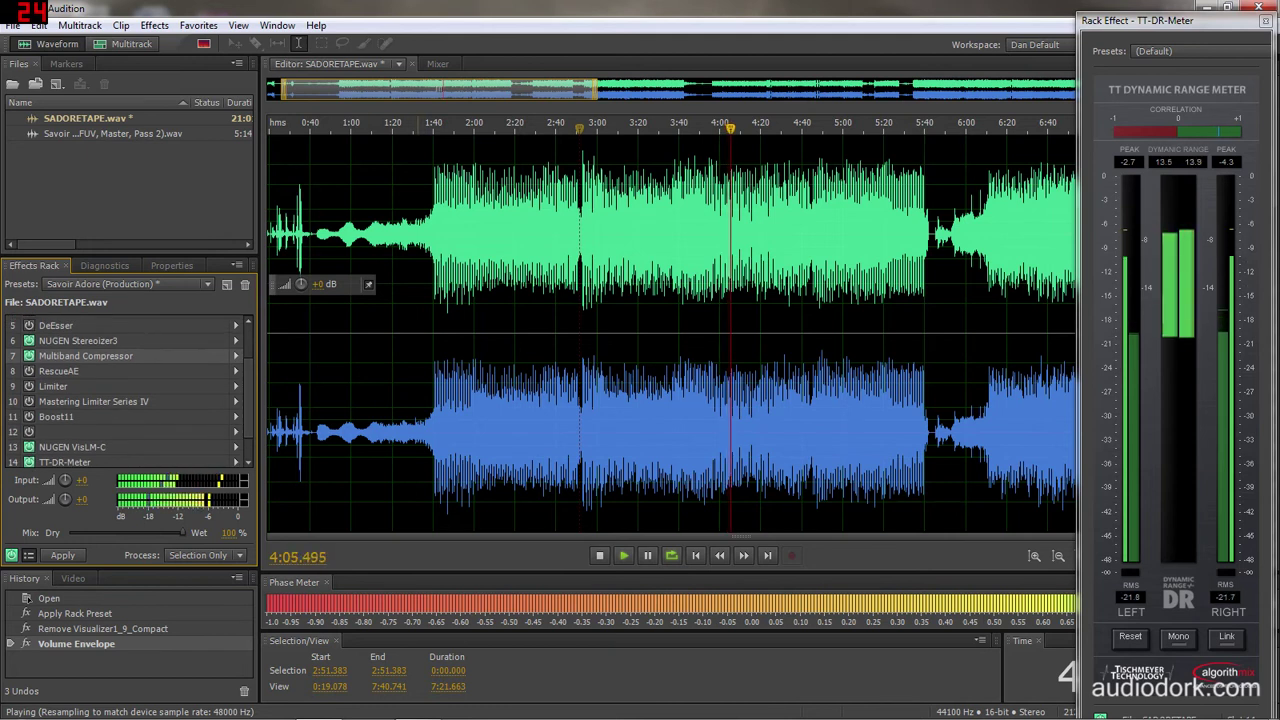
{"action": "key", "text": "ctrl+space"}
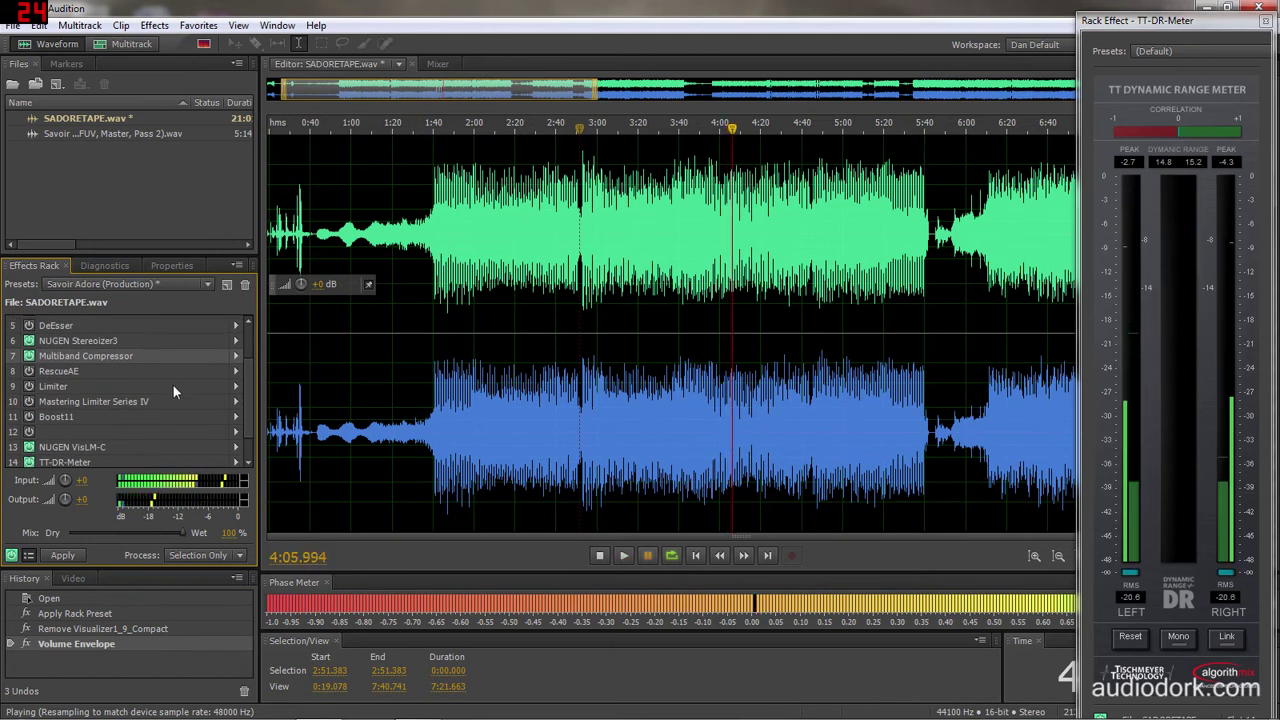
Open RescueAE from slot 8 over the lower part of the waveform and play the song from about 1:39
{"action": "double_click", "coordinate": [86, 369]}
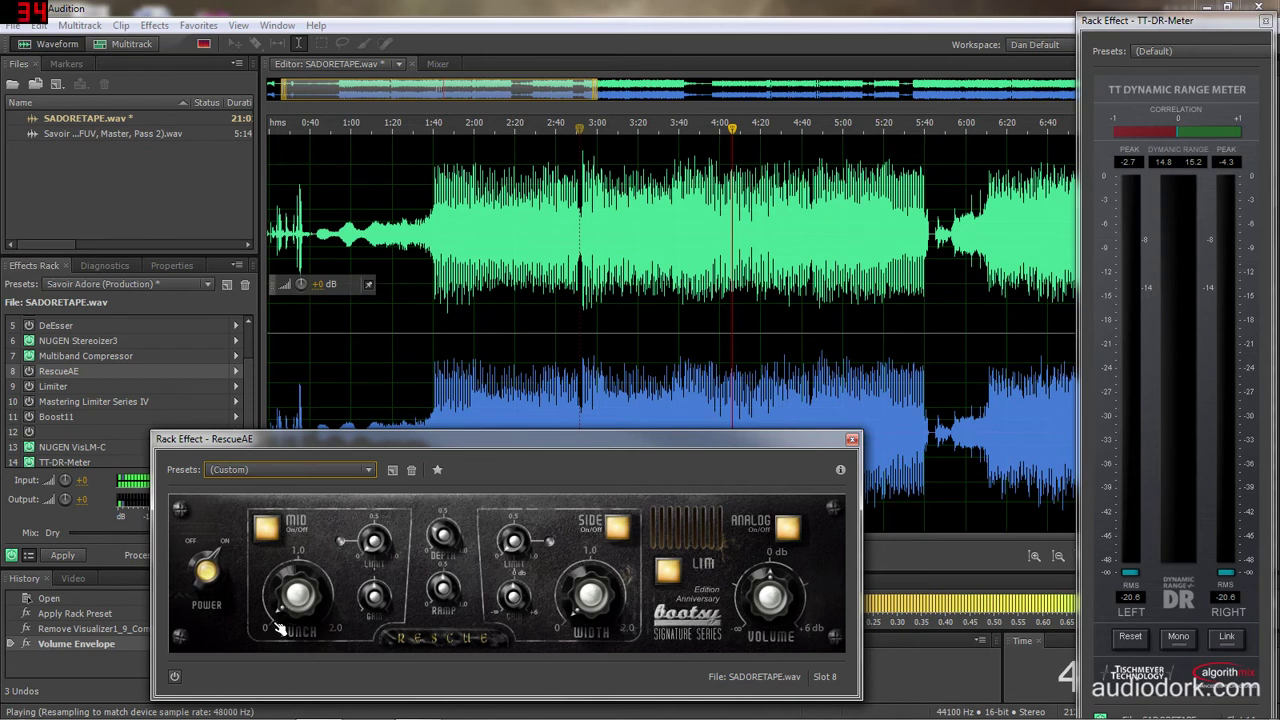
{"action": "left_click_drag", "start_coordinate": [345, 444], "coordinate": [466, 434]}
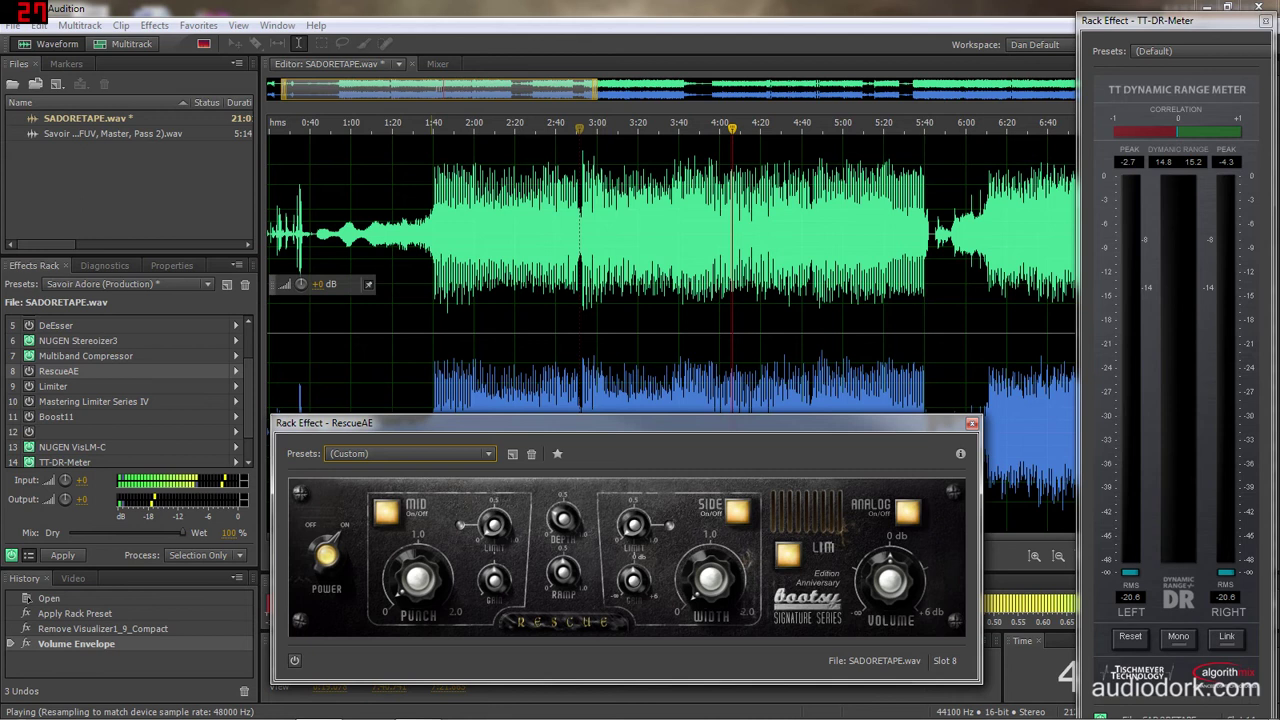
{"action": "left_click", "coordinate": [432, 122]}
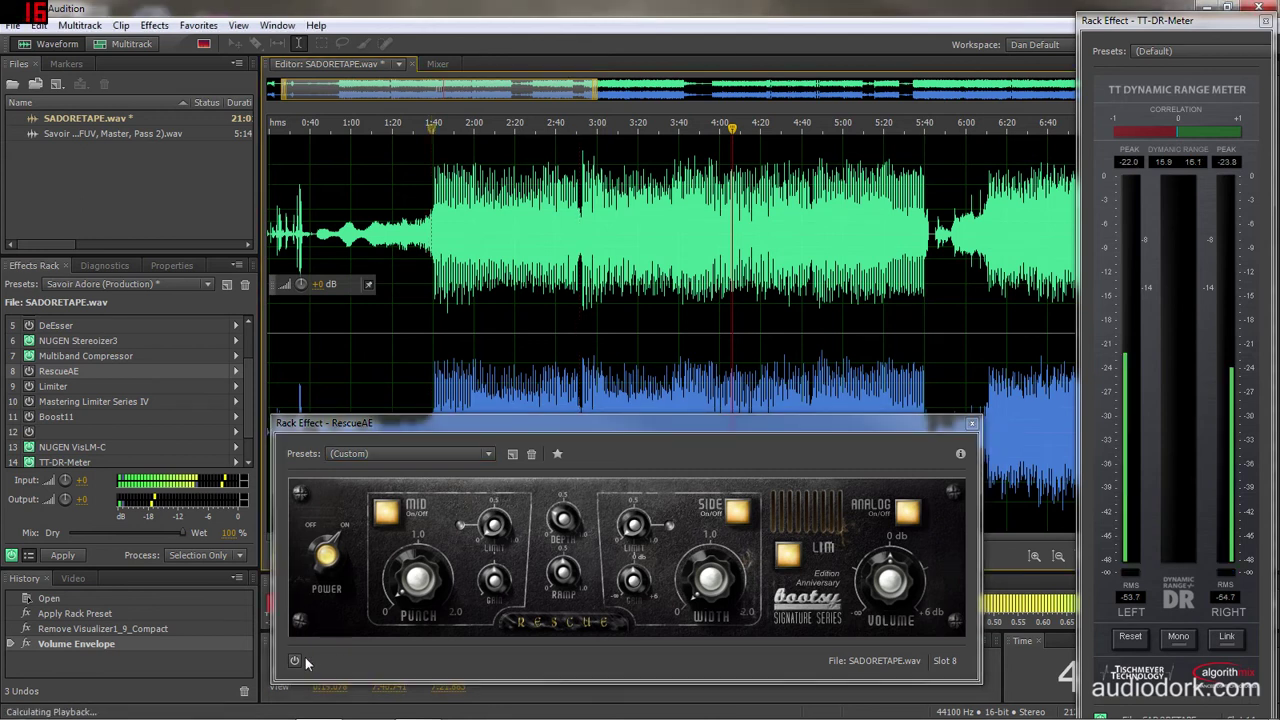
{"action": "key", "text": "space"}
{"action": "key", "text": "space"}
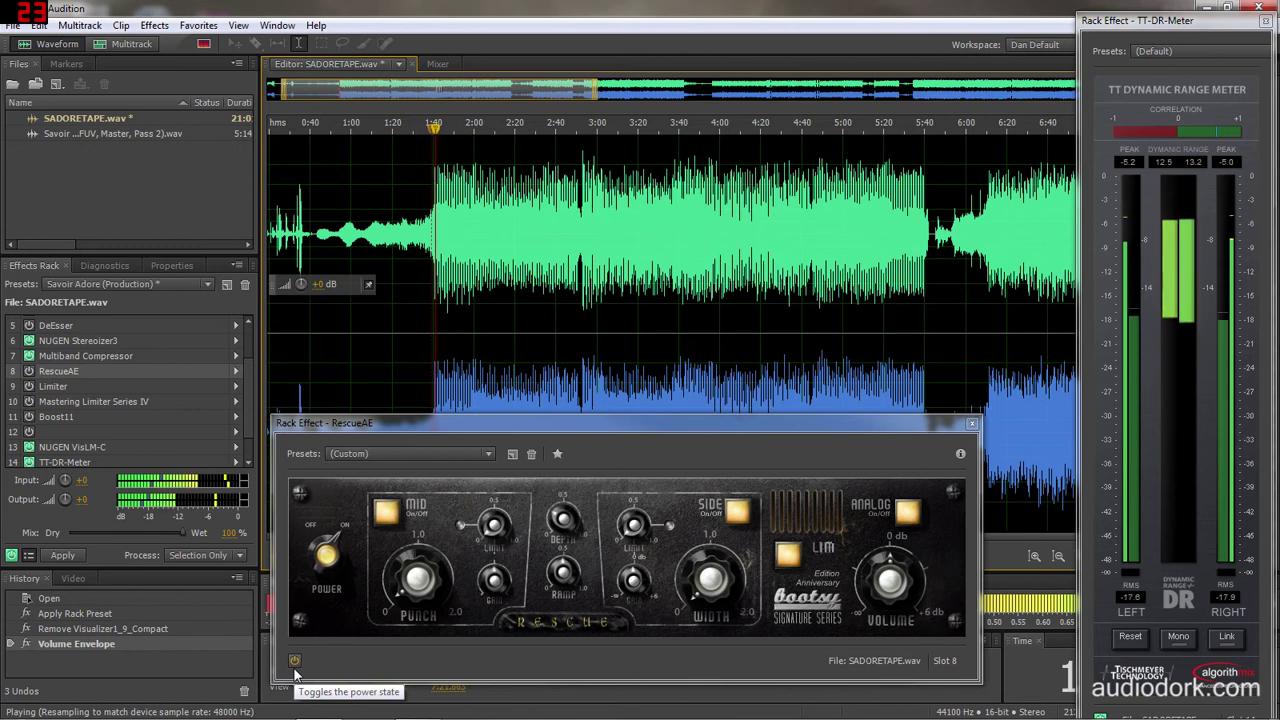
Power RescueAE on, compare the song with the plug-in off and on, leave it on and stop playback
{"action": "left_click", "coordinate": [295, 660]}
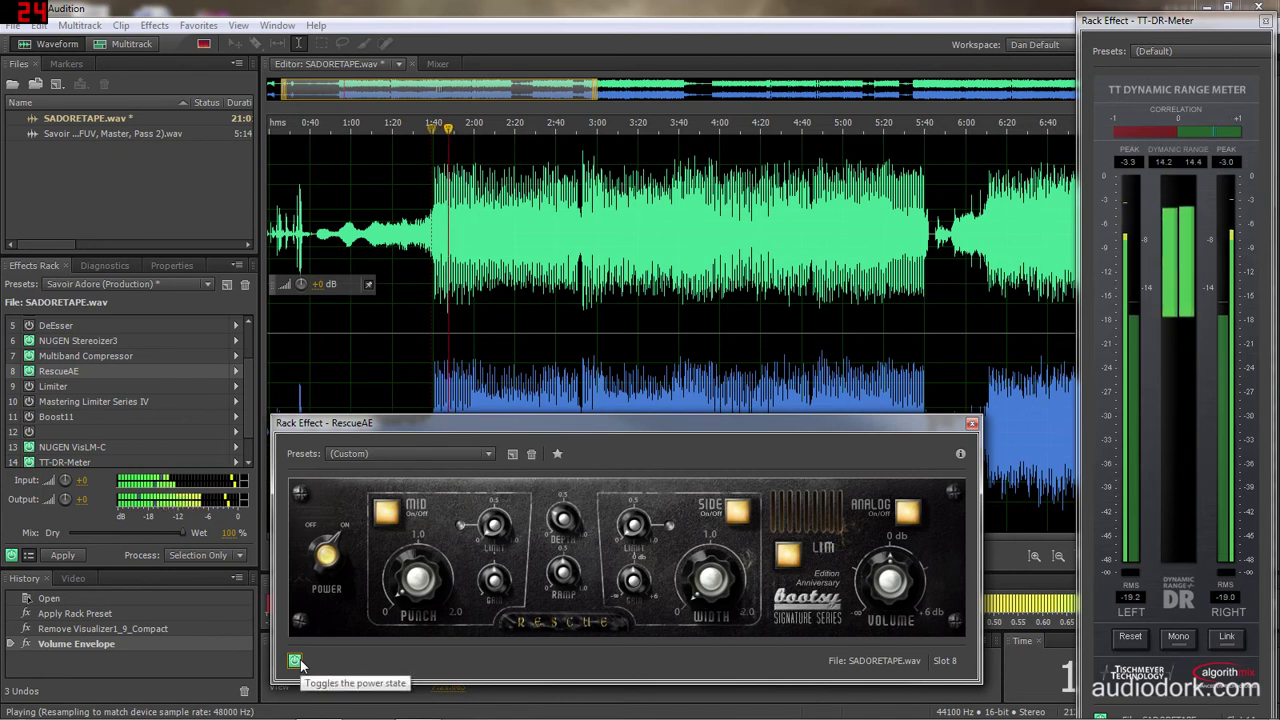
{"action": "left_click", "coordinate": [297, 662]}
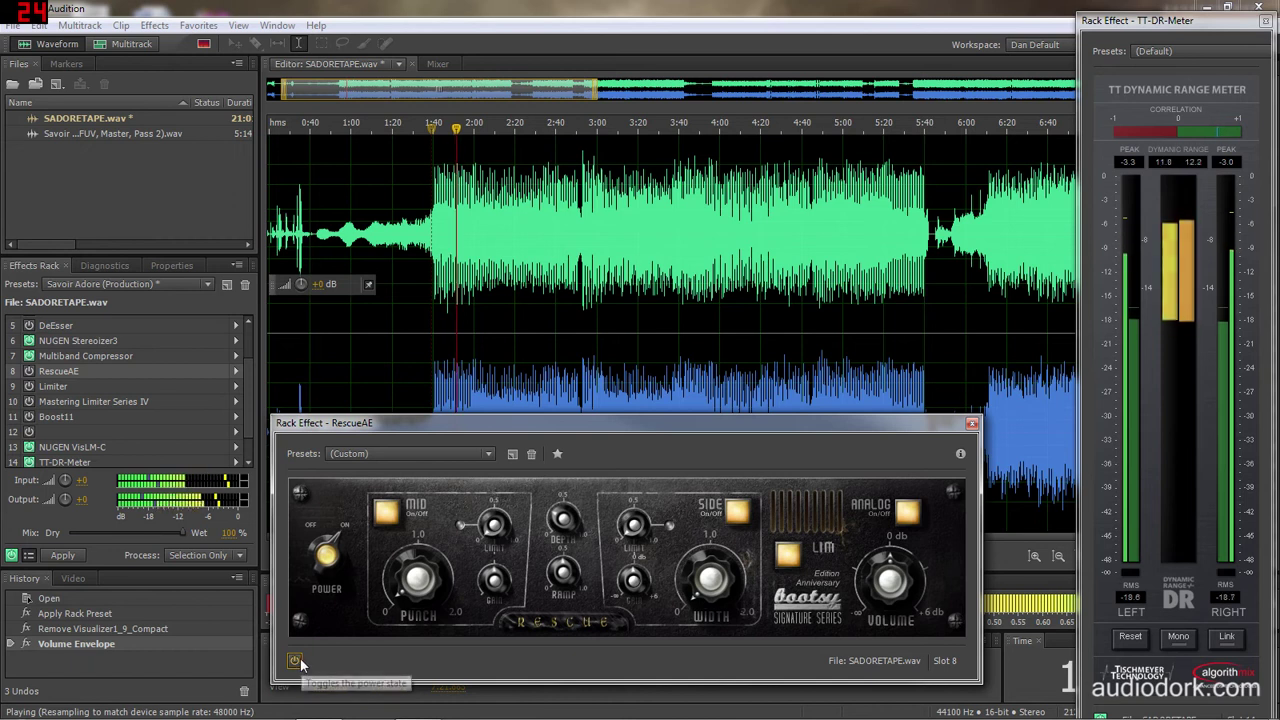
{"action": "left_click", "coordinate": [295, 662]}
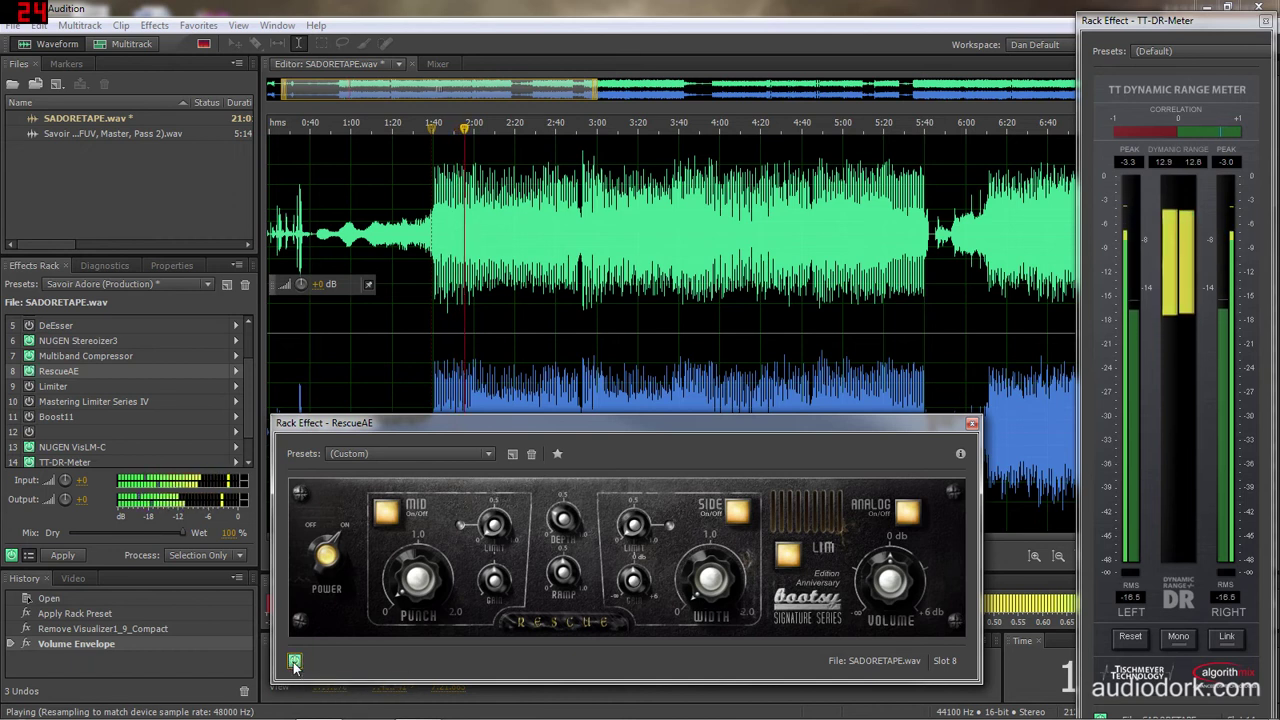
{"action": "left_click", "coordinate": [295, 662]}
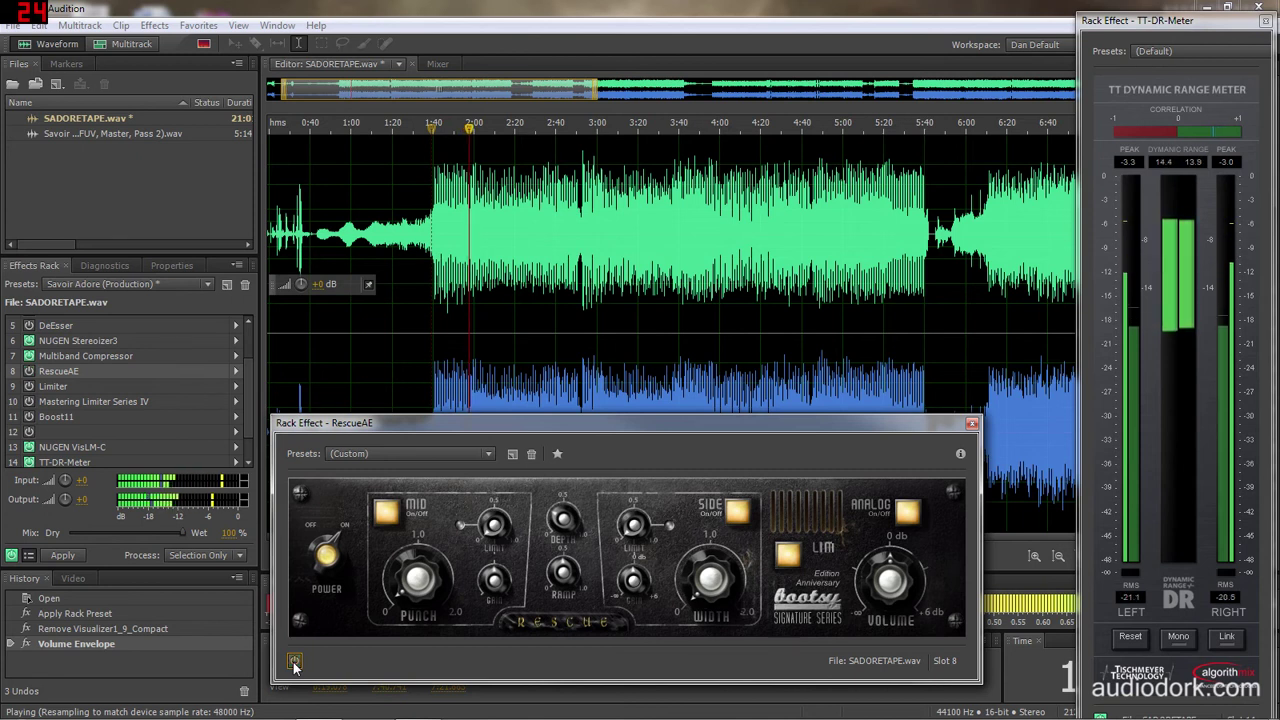
{"action": "left_click", "coordinate": [295, 662]}
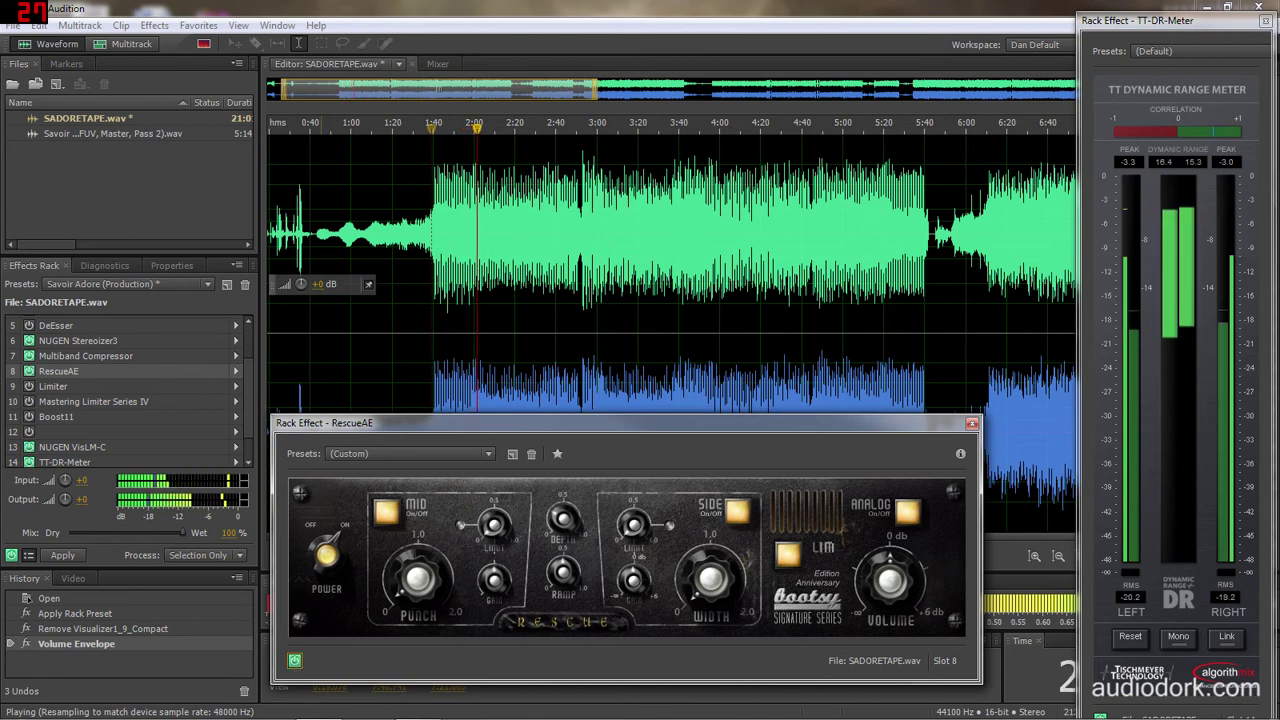
{"action": "key", "text": "space"}
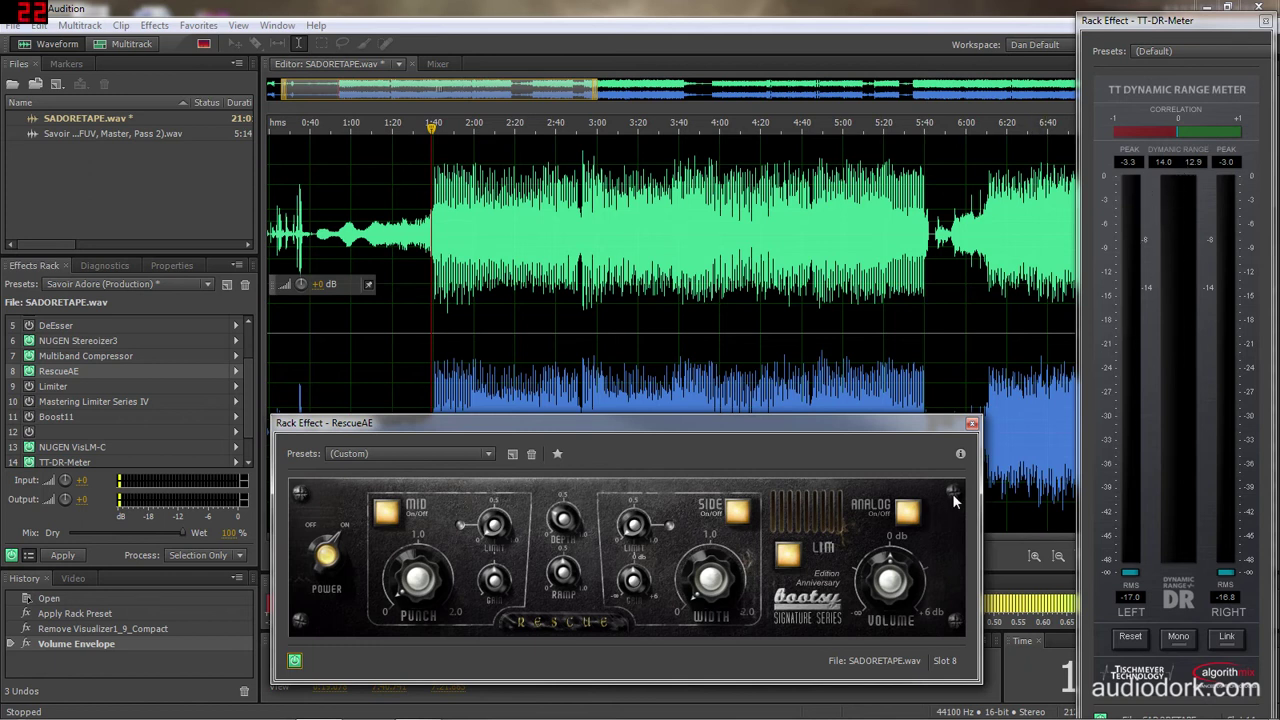
Play the song from about 1:39 and compare RescueAE's Mid section off and on, and its Side section off and on
{"action": "key", "text": "space"}
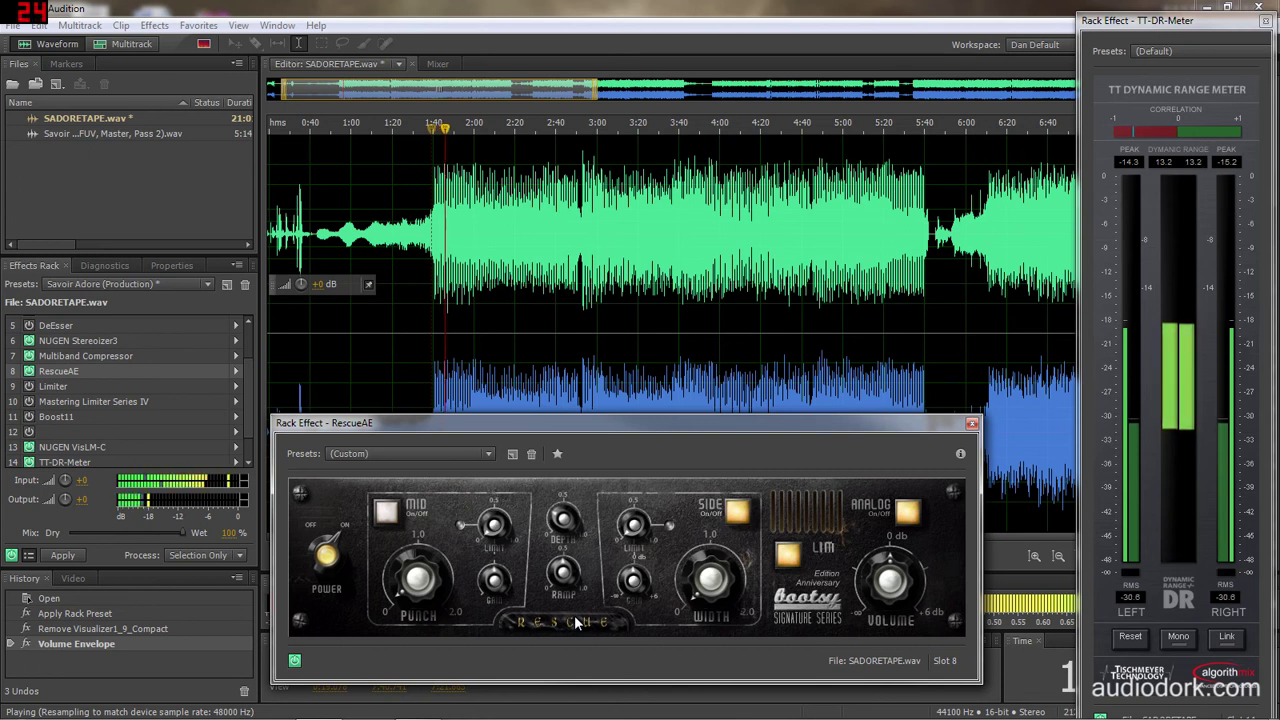
{"action": "left_click", "coordinate": [386, 512]}
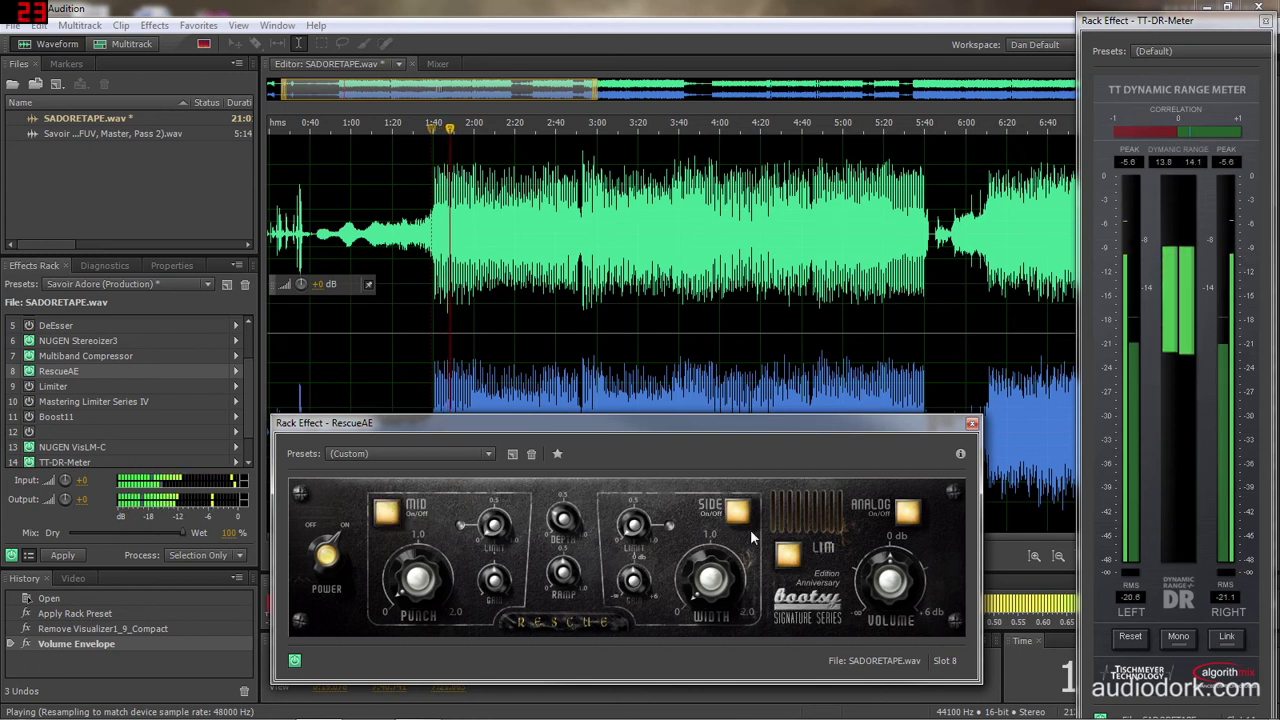
{"action": "left_click", "coordinate": [737, 512]}
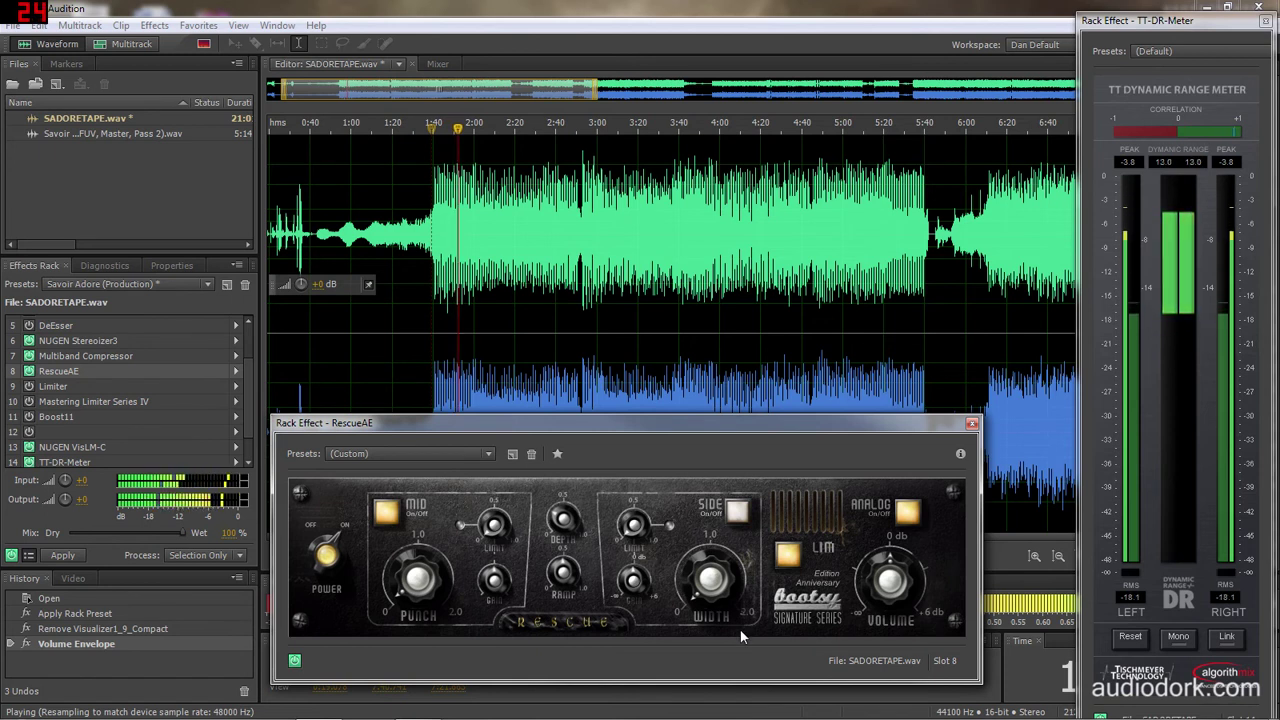
{"action": "left_click", "coordinate": [740, 513]}
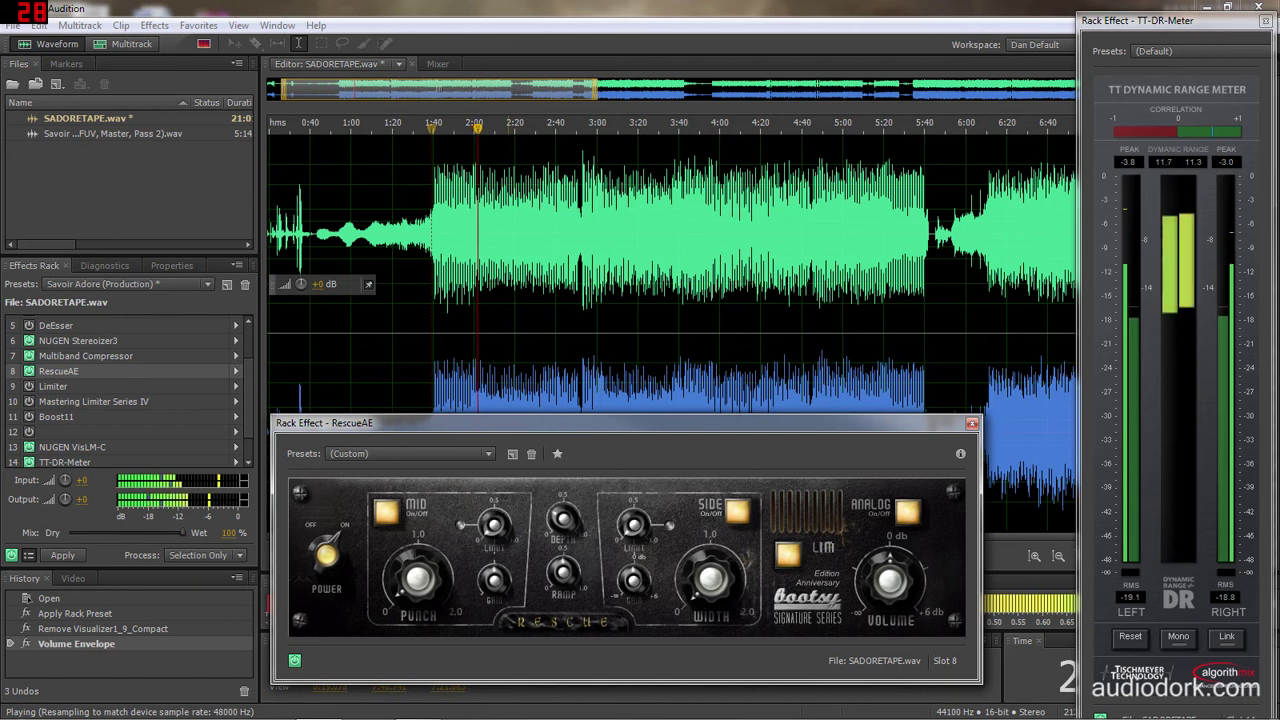
Pause and close RescueAE, and open Limiter from slot 9 over the lower middle of the waveform
{"action": "left_click", "coordinate": [657, 40]}
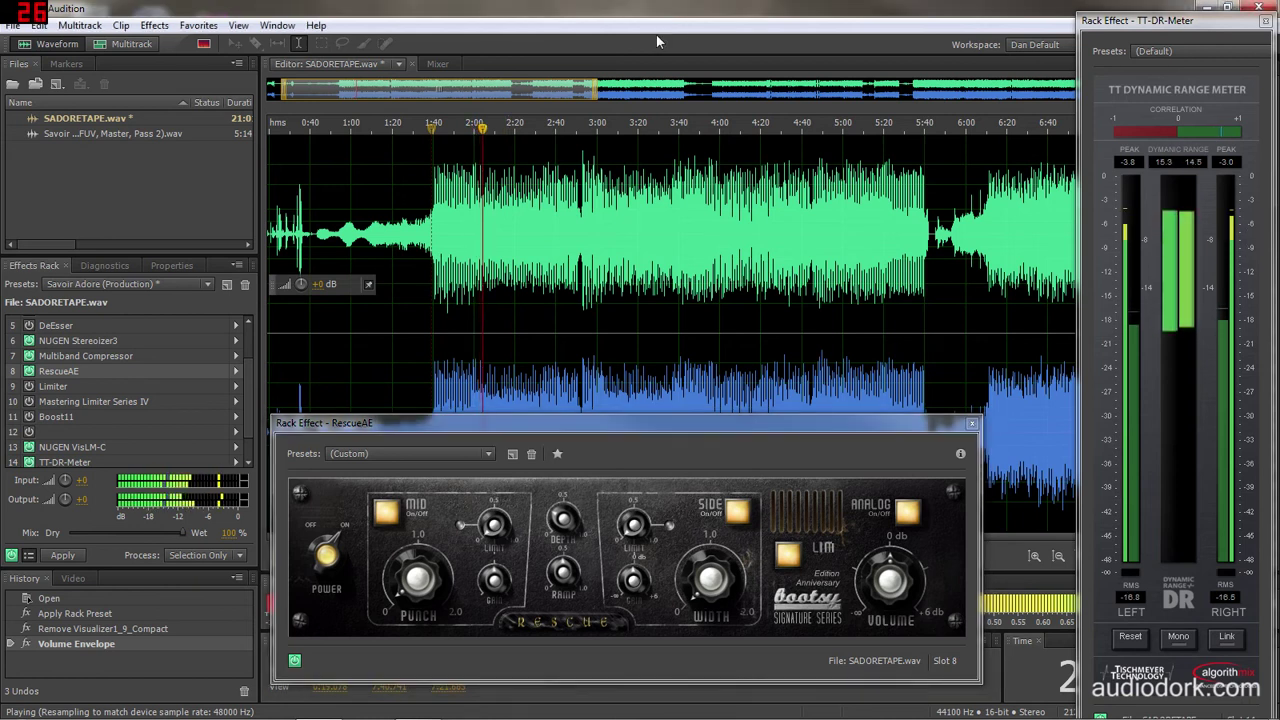
{"action": "left_click", "coordinate": [971, 423]}
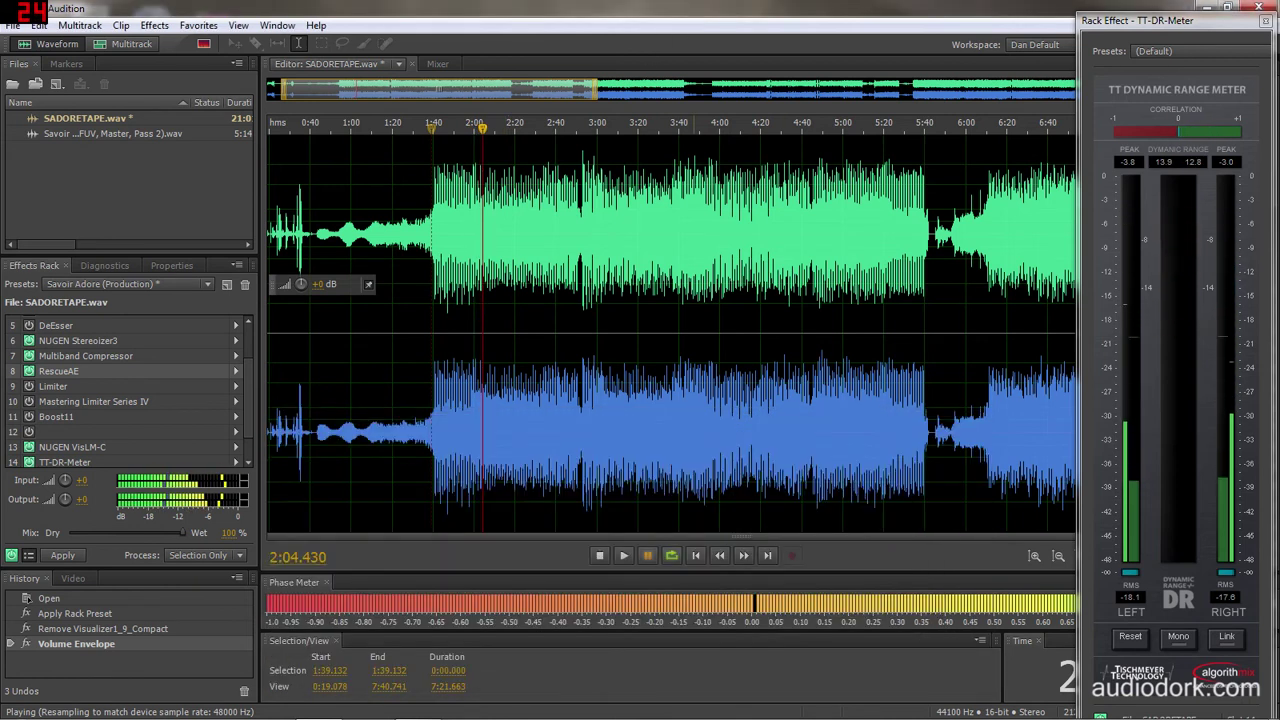
{"action": "double_click", "coordinate": [47, 387]}
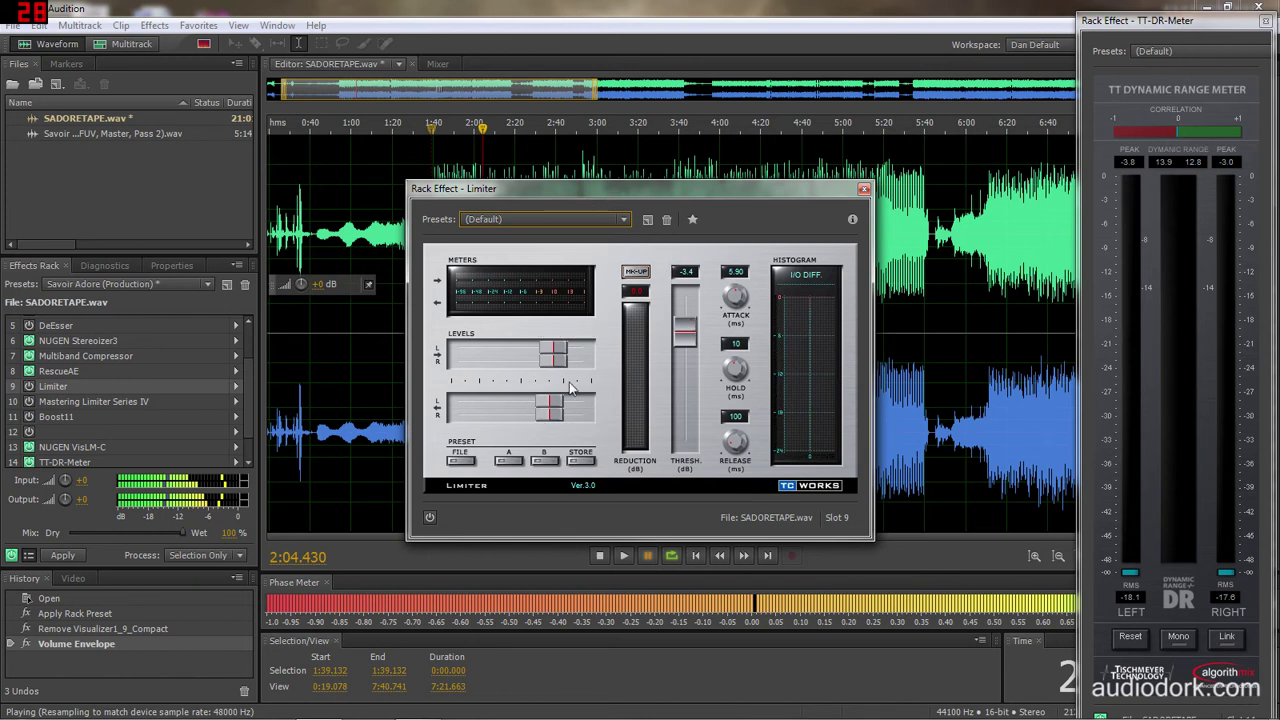
{"action": "left_click_drag", "start_coordinate": [697, 191], "coordinate": [602, 263]}
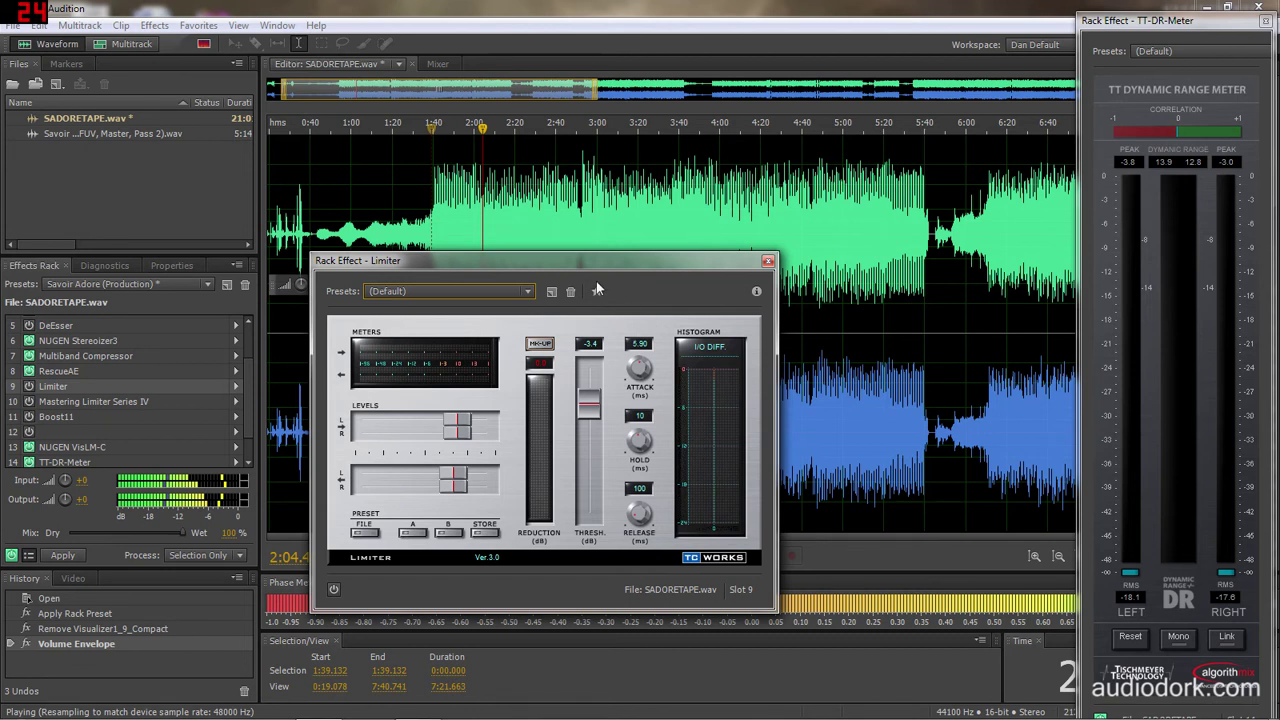
{"action": "left_click_drag", "start_coordinate": [545, 264], "coordinate": [724, 294]}
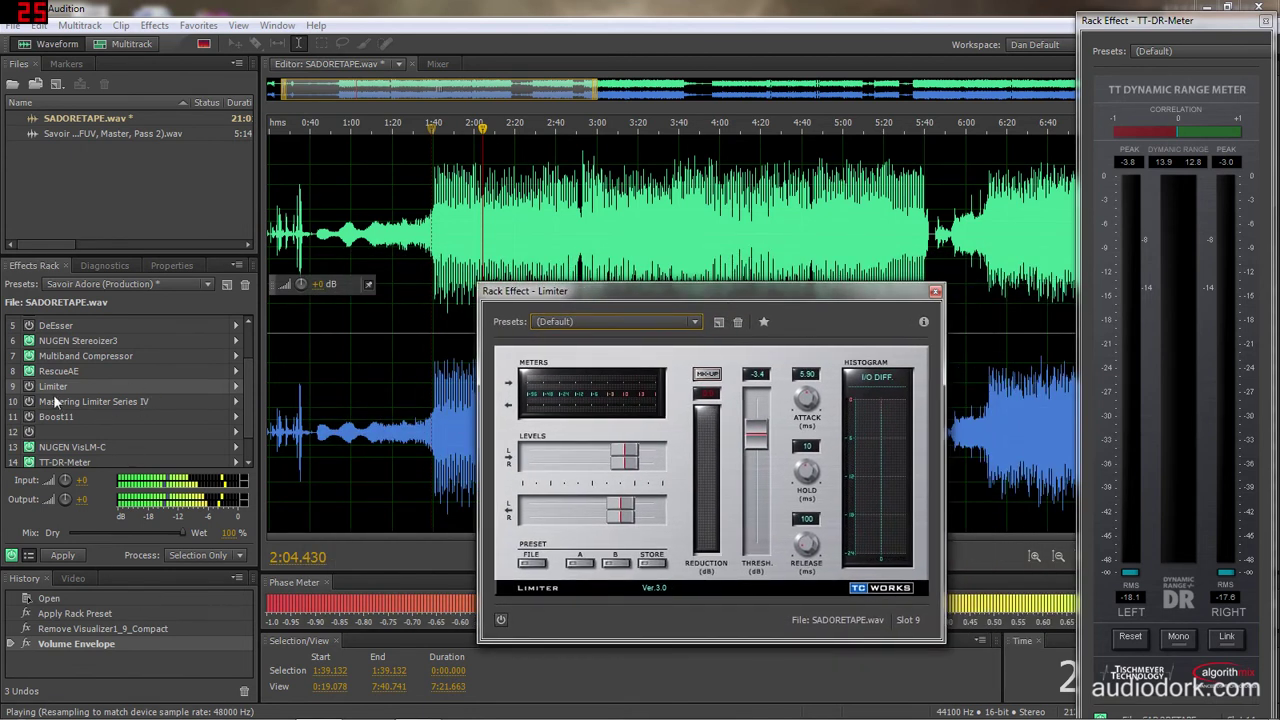
Power Limiter on, compare the song from about 2:03 with the plug-in off and on, and leave it on
{"action": "left_click", "coordinate": [501, 619]}
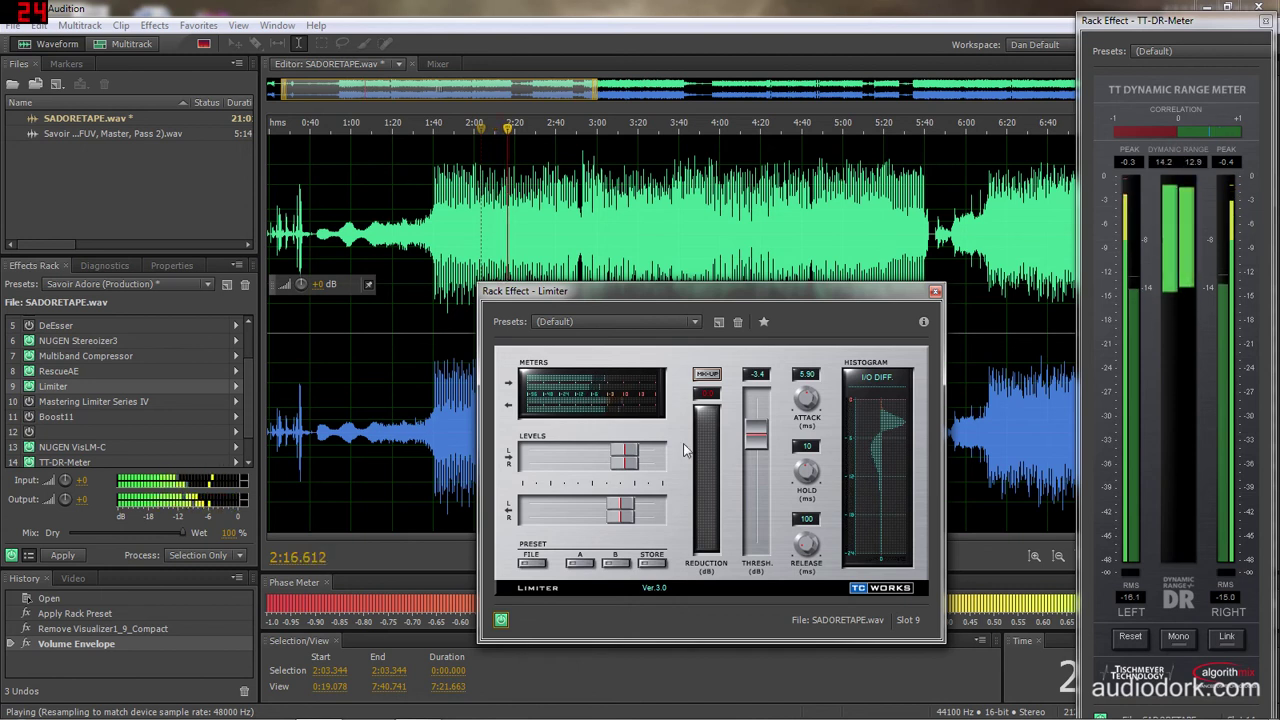
{"action": "left_click", "coordinate": [501, 620]}
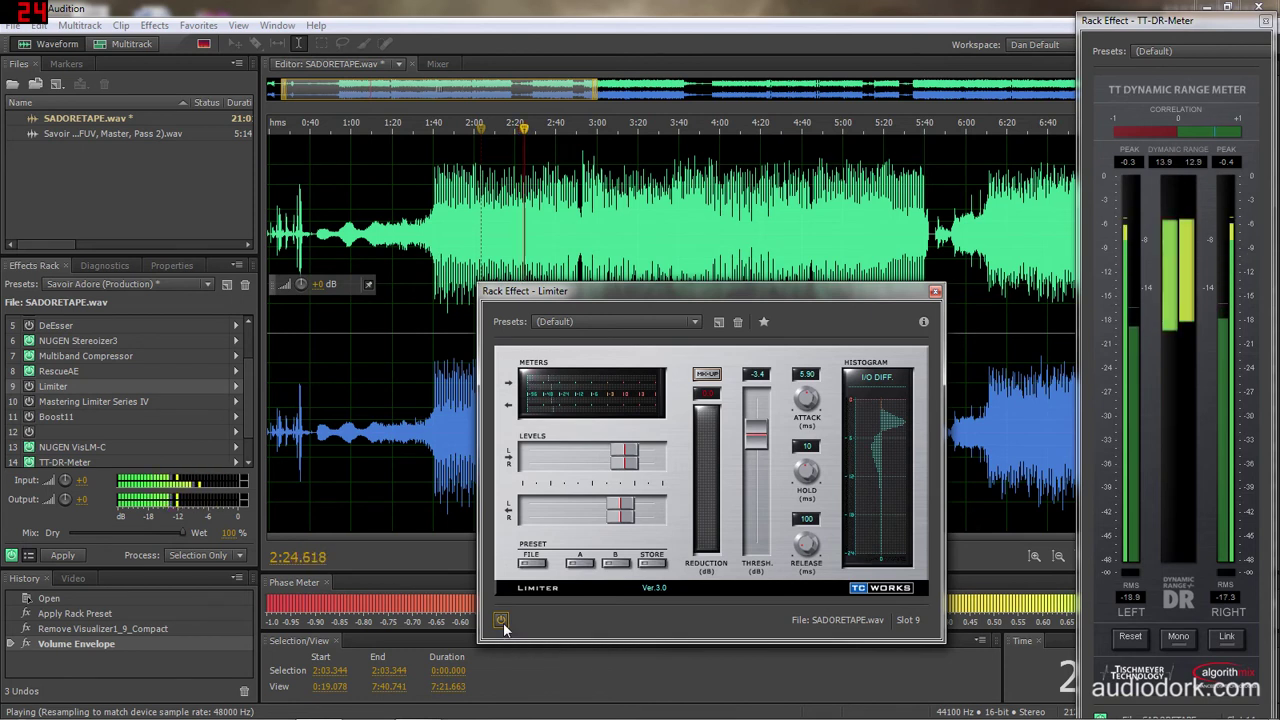
{"action": "left_click", "coordinate": [501, 620]}
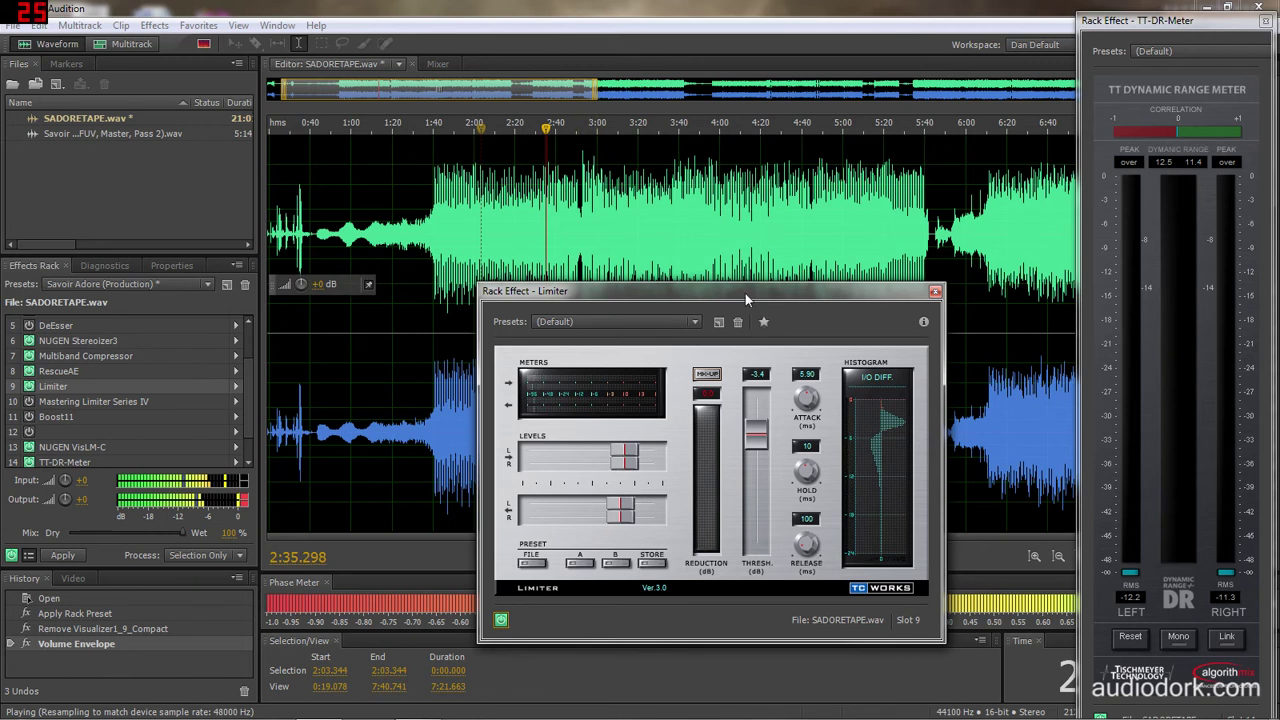
Shift the Limiter window aside, play the song from about 2:48 and reset the TT Dynamic Range Meter before pausing
{"action": "left_click_drag", "start_coordinate": [745, 293], "coordinate": [883, 295]}
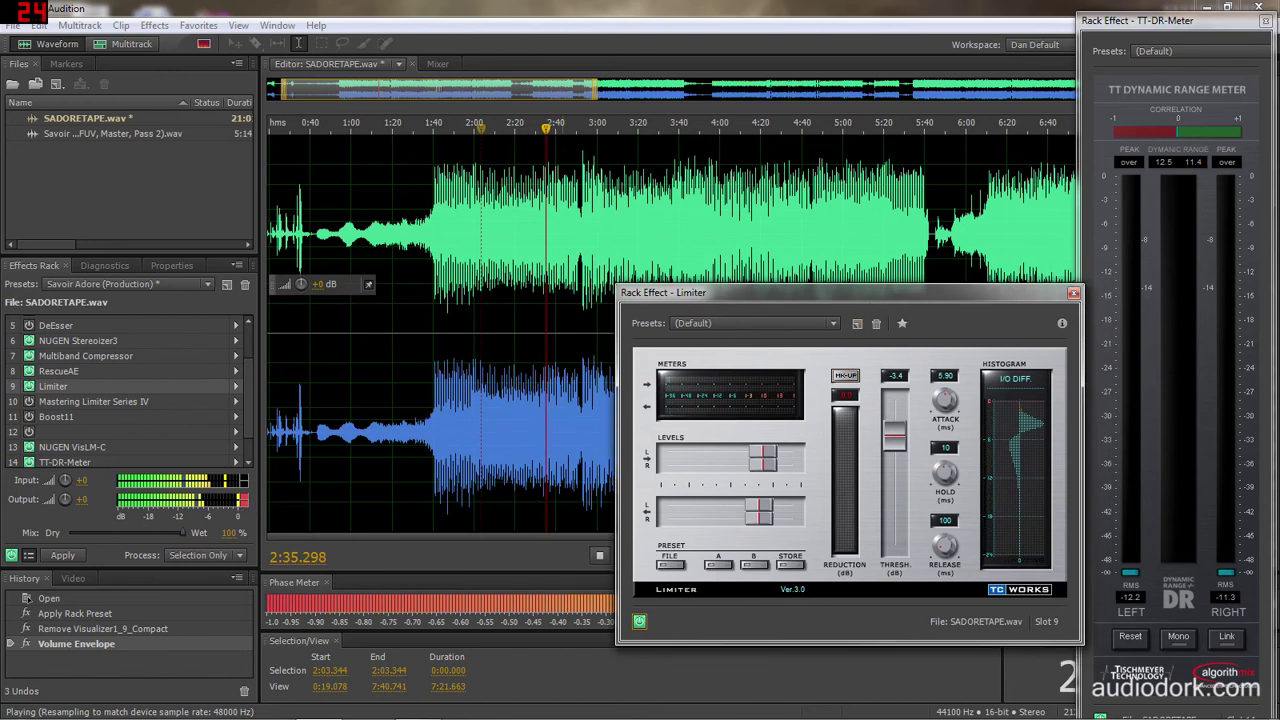
{"action": "left_click", "coordinate": [572, 220]}
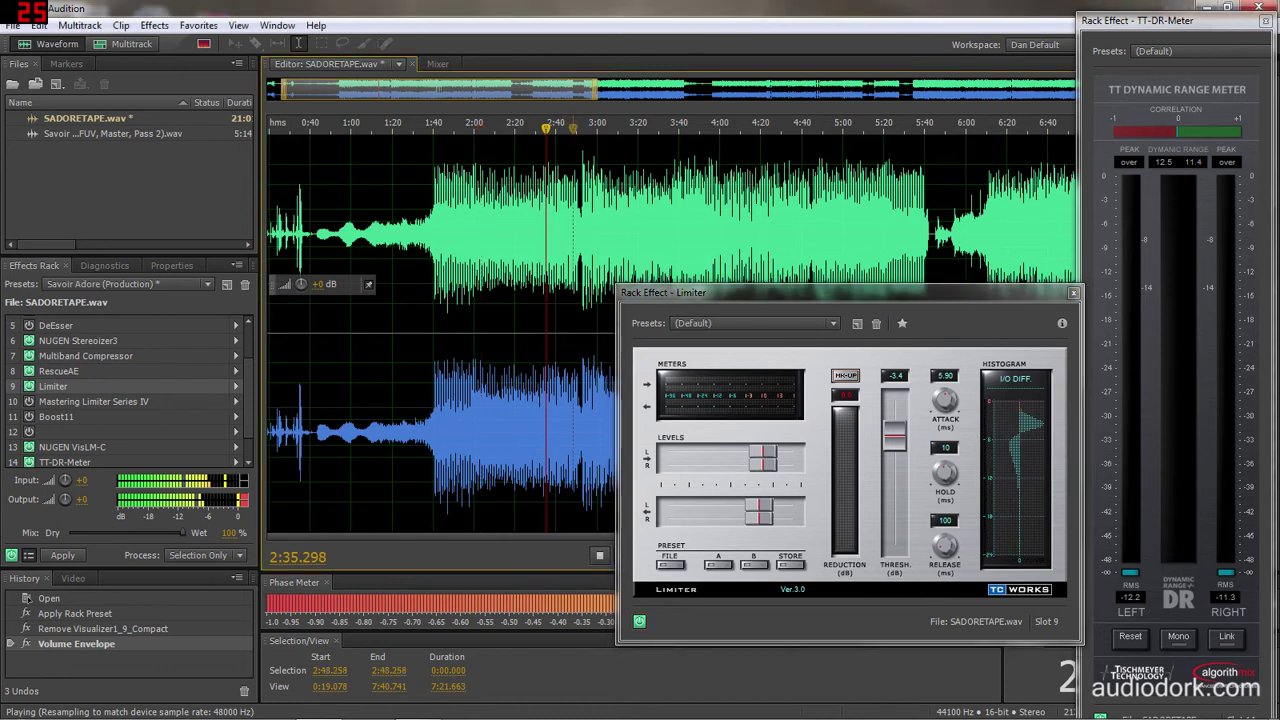
{"action": "key", "text": "space"}
{"action": "key", "text": "space"}
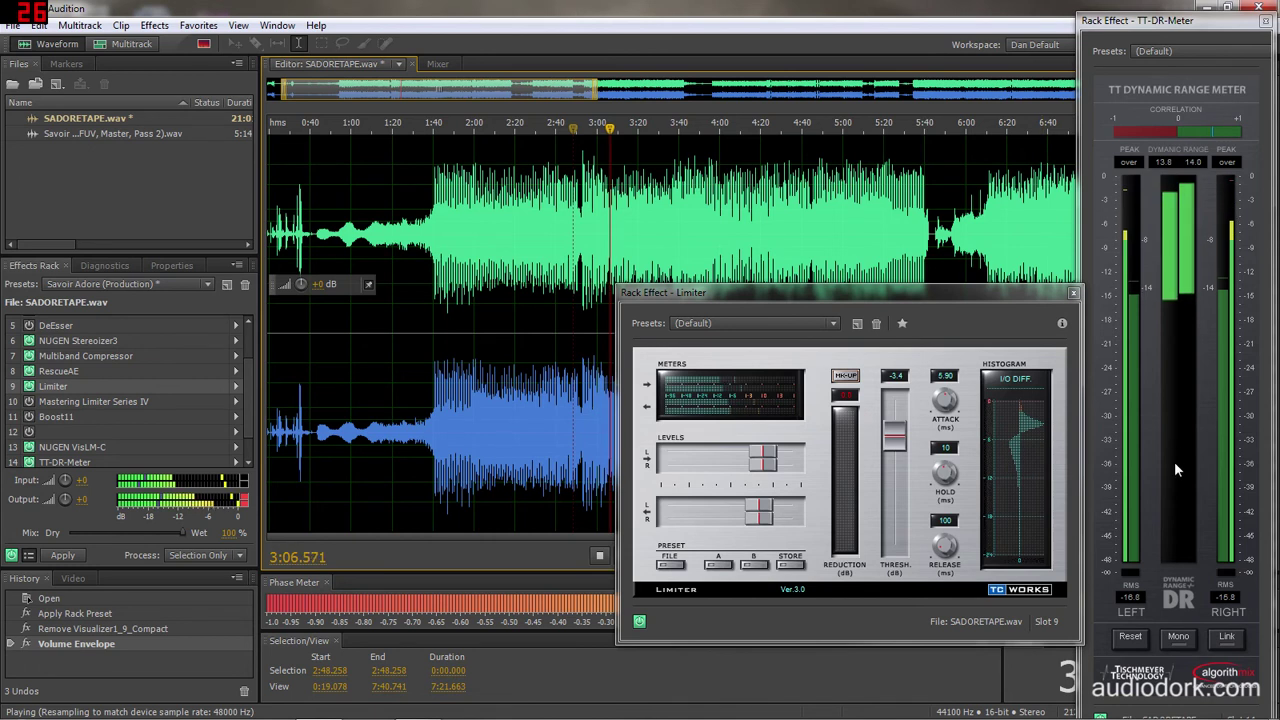
{"action": "left_click", "coordinate": [1129, 637]}
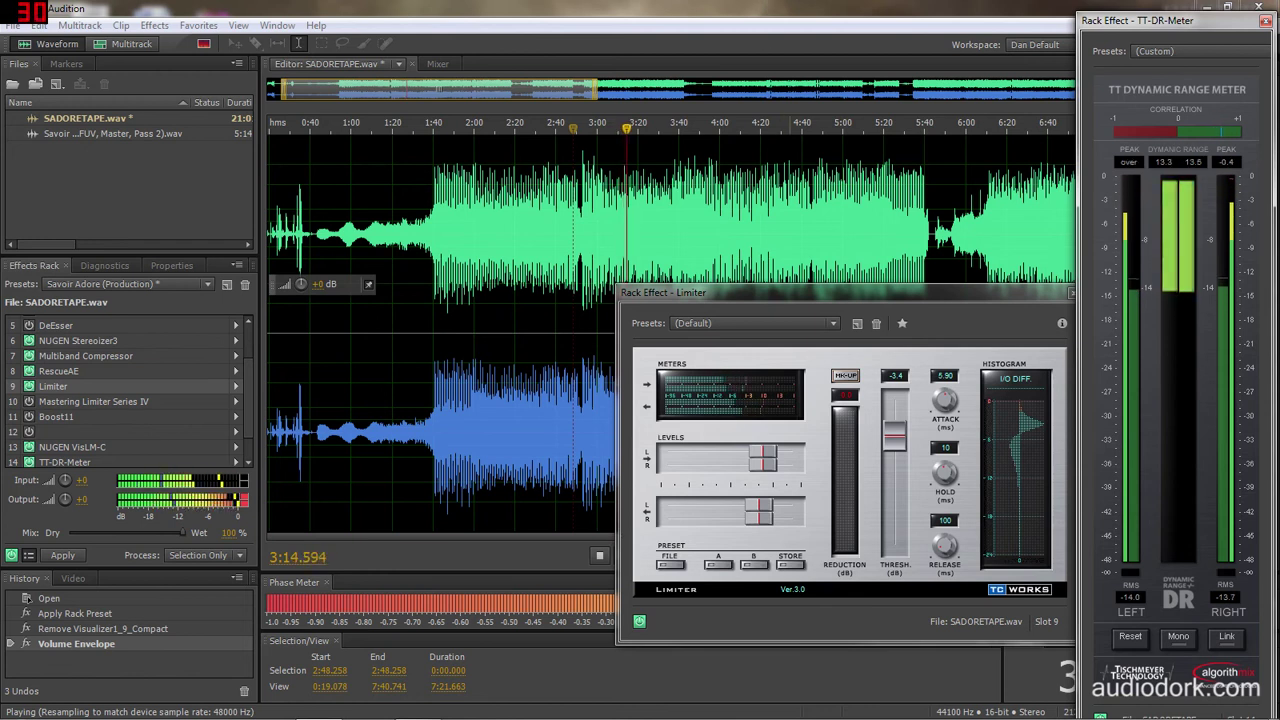
{"action": "key", "text": "space"}
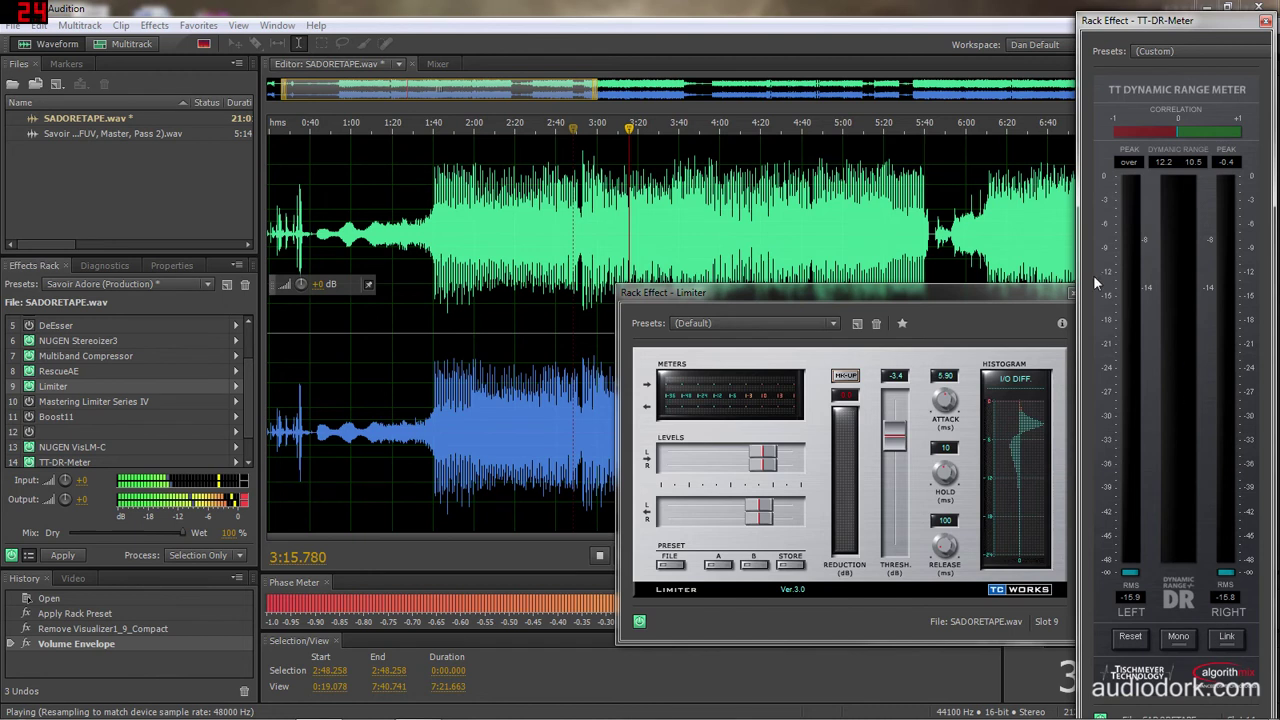
Close Limiter and open Mastering Limiter Series IV from slot 10
{"action": "left_click_drag", "start_coordinate": [1026, 294], "coordinate": [984, 294]}
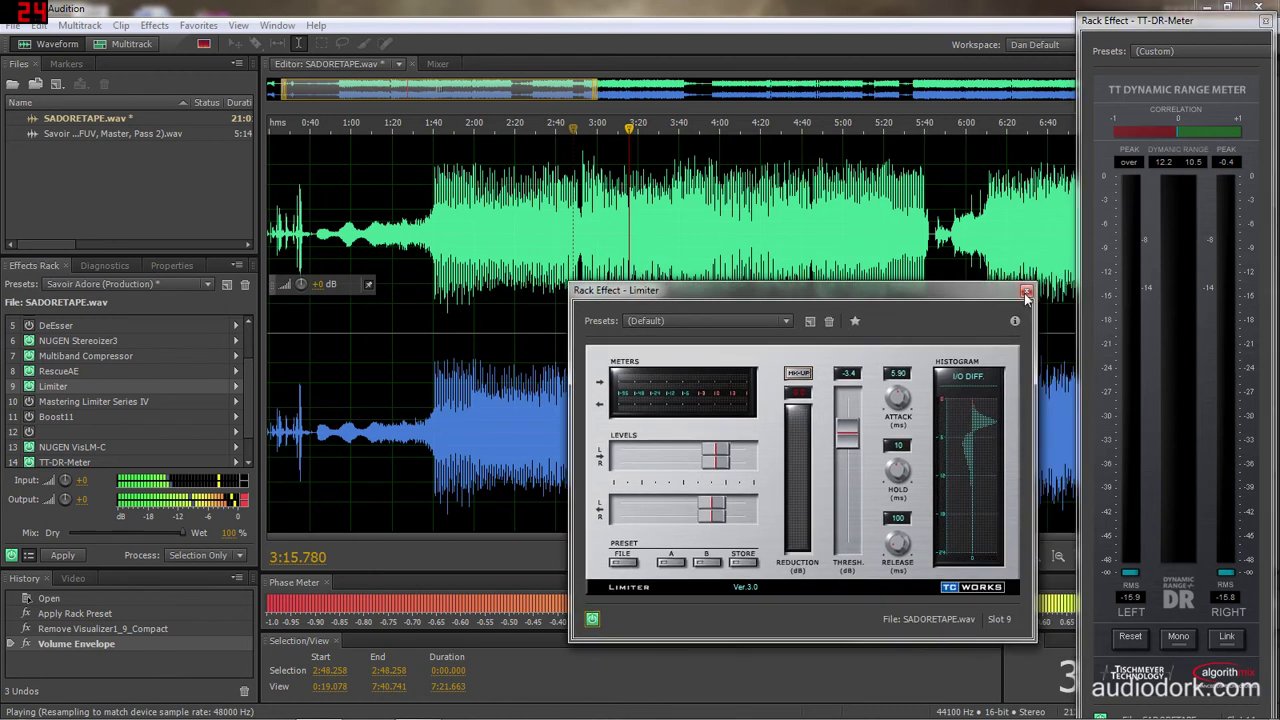
{"action": "left_click", "coordinate": [1029, 292]}
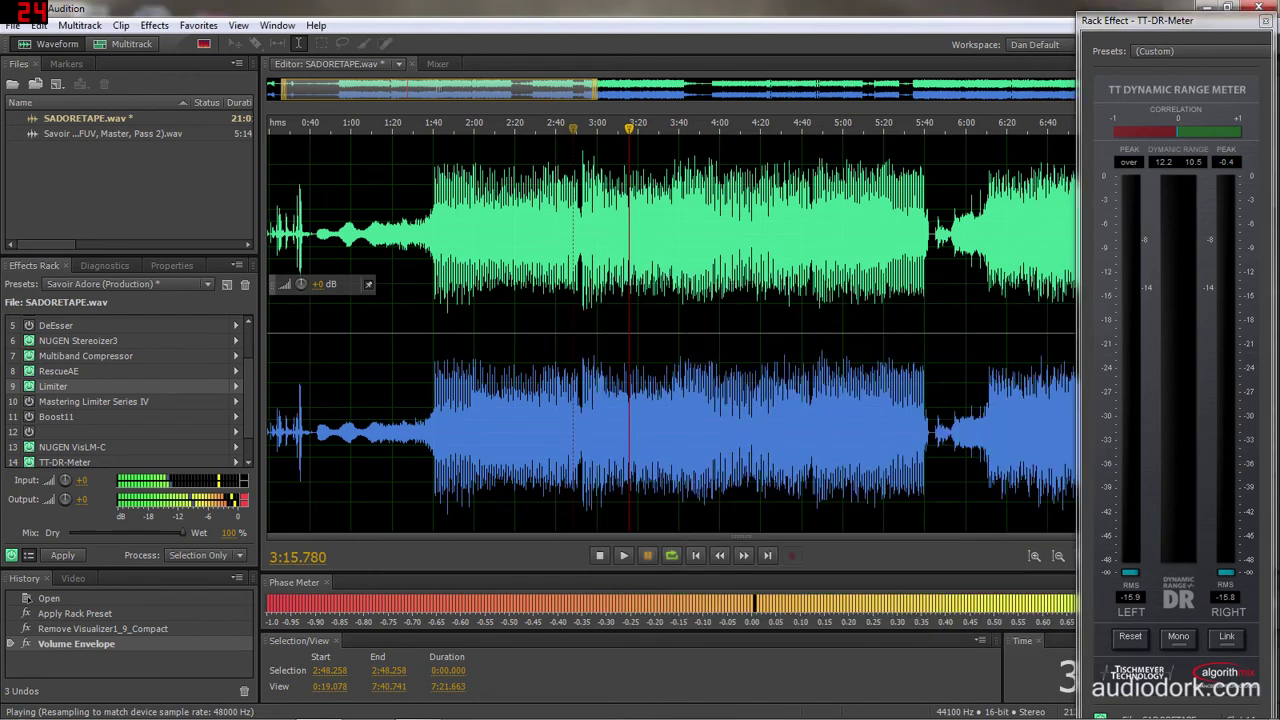
{"action": "double_click", "coordinate": [72, 402]}
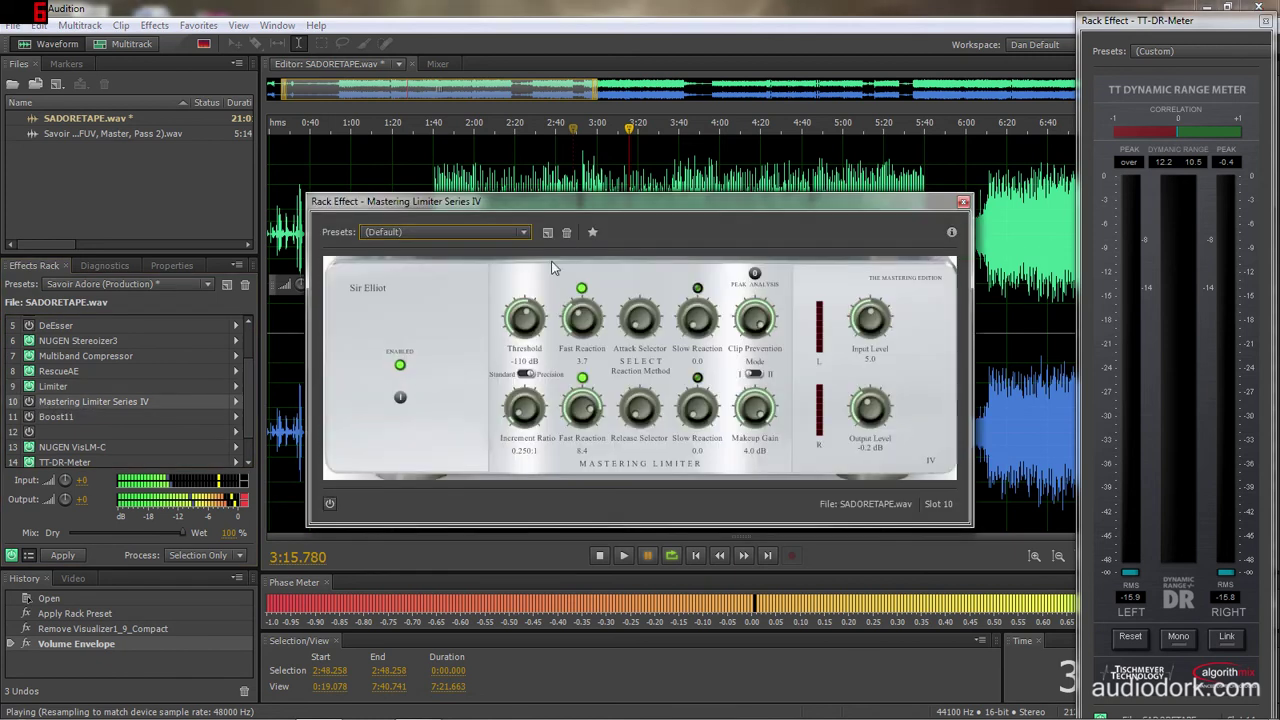
Compare the song from about 2:15 with the slot 10 Mastering Limiter's processing off and on, and leave the slot powered off
{"action": "left_click_drag", "start_coordinate": [563, 208], "coordinate": [611, 261]}
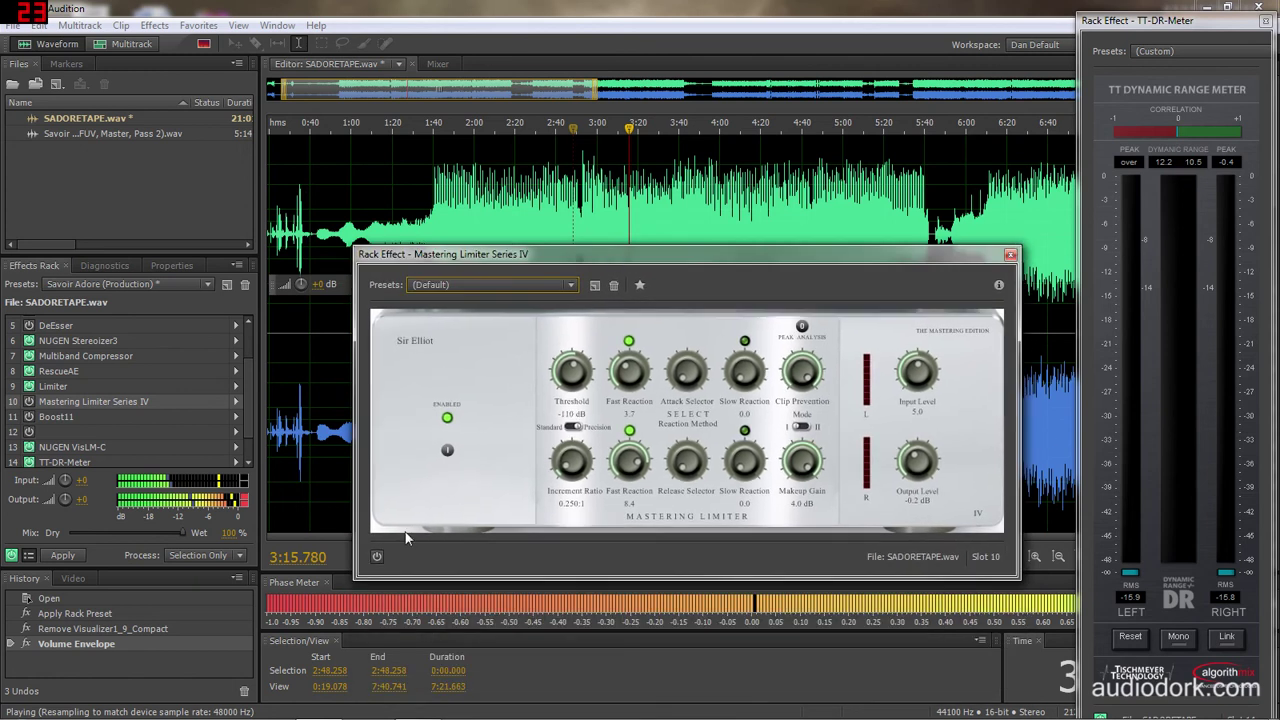
{"action": "left_click", "coordinate": [377, 556]}
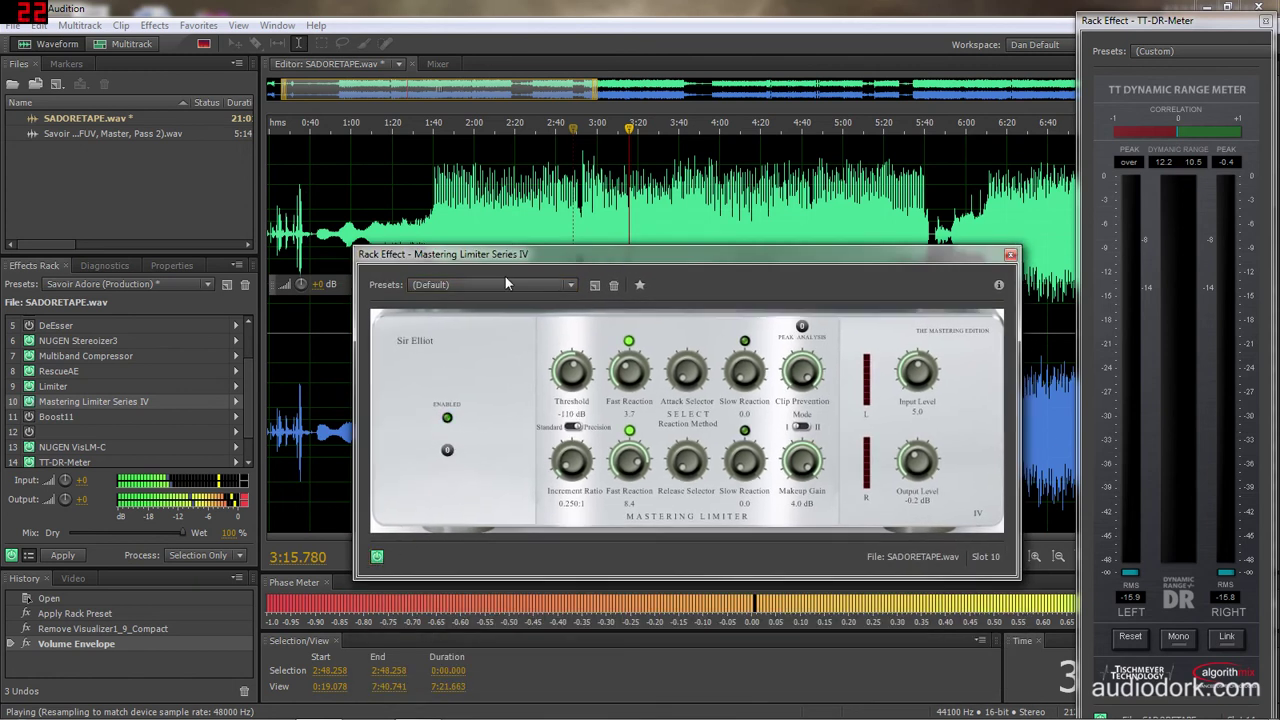
{"action": "left_click", "coordinate": [506, 124]}
{"action": "key", "text": "space"}
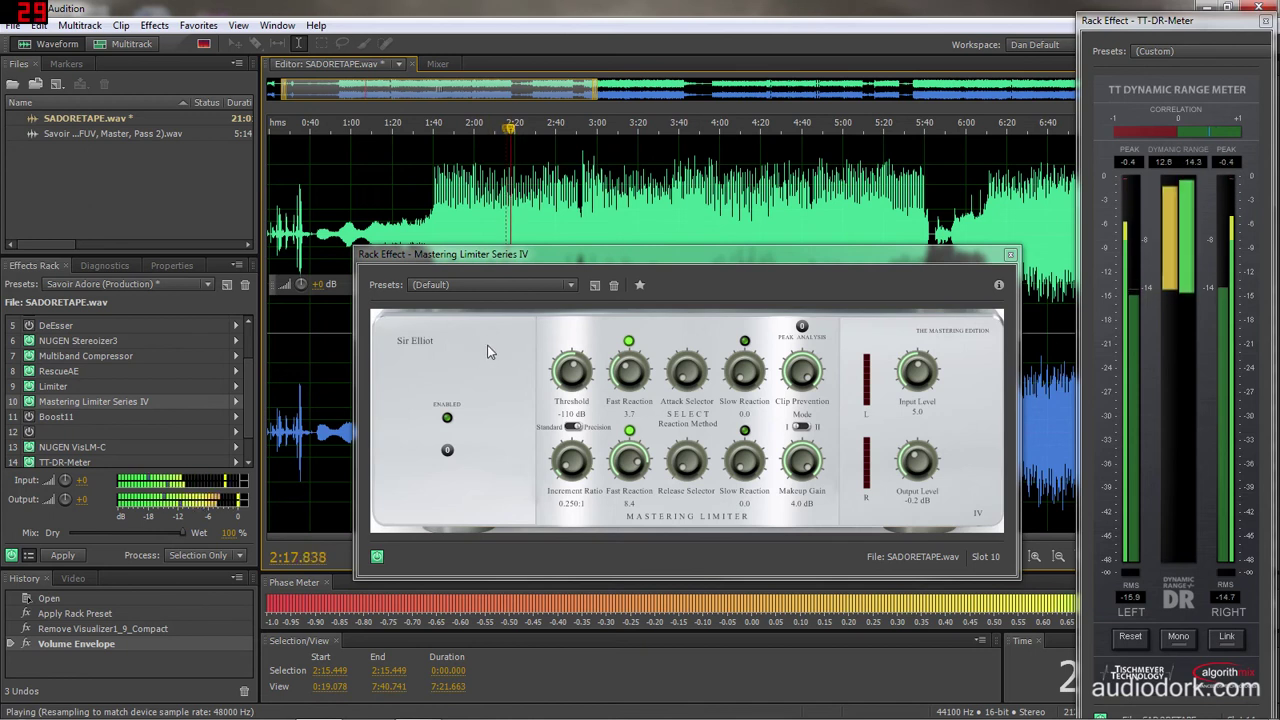
{"action": "left_click", "coordinate": [448, 451]}
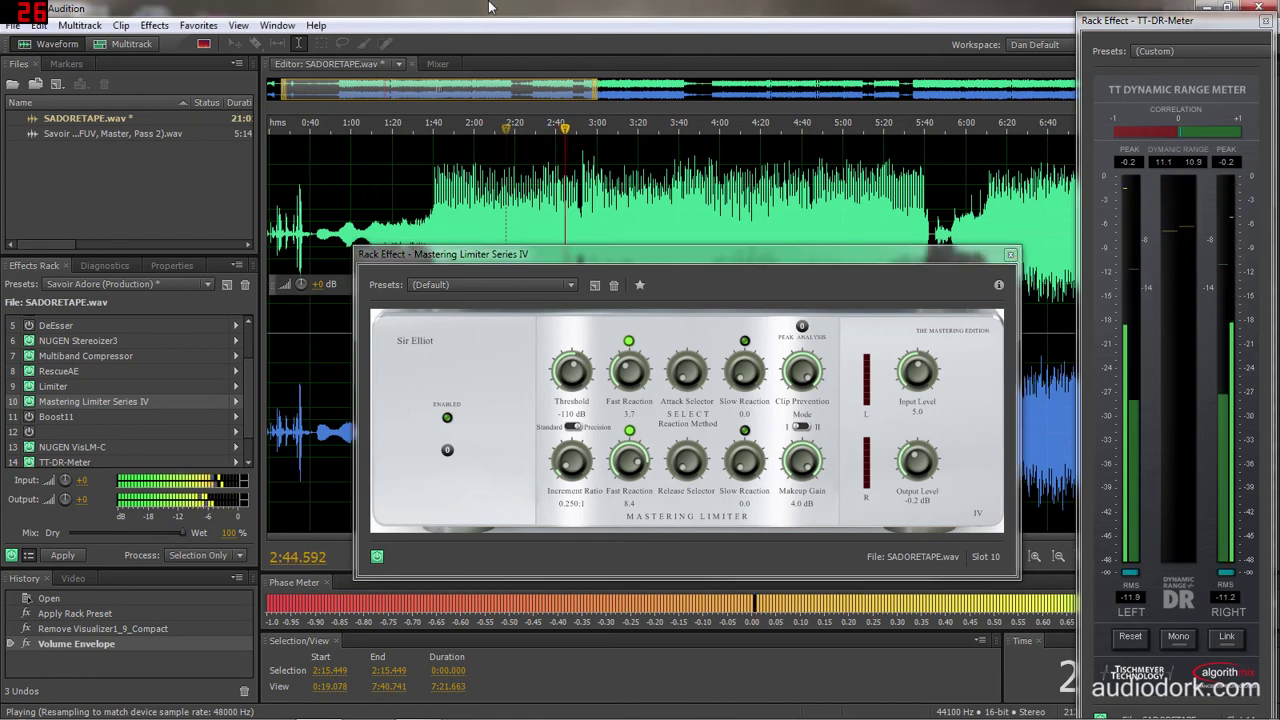
{"action": "left_click_drag", "start_coordinate": [701, 254], "coordinate": [721, 296]}
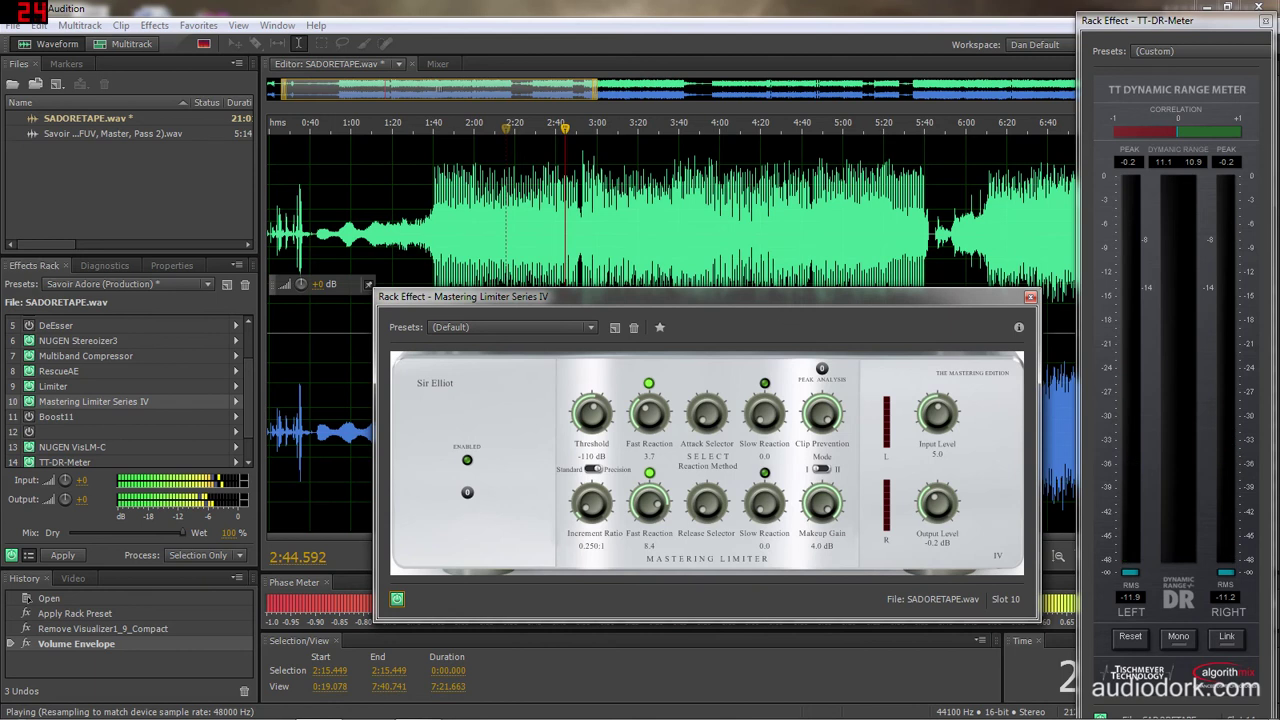
{"action": "left_click", "coordinate": [30, 401]}
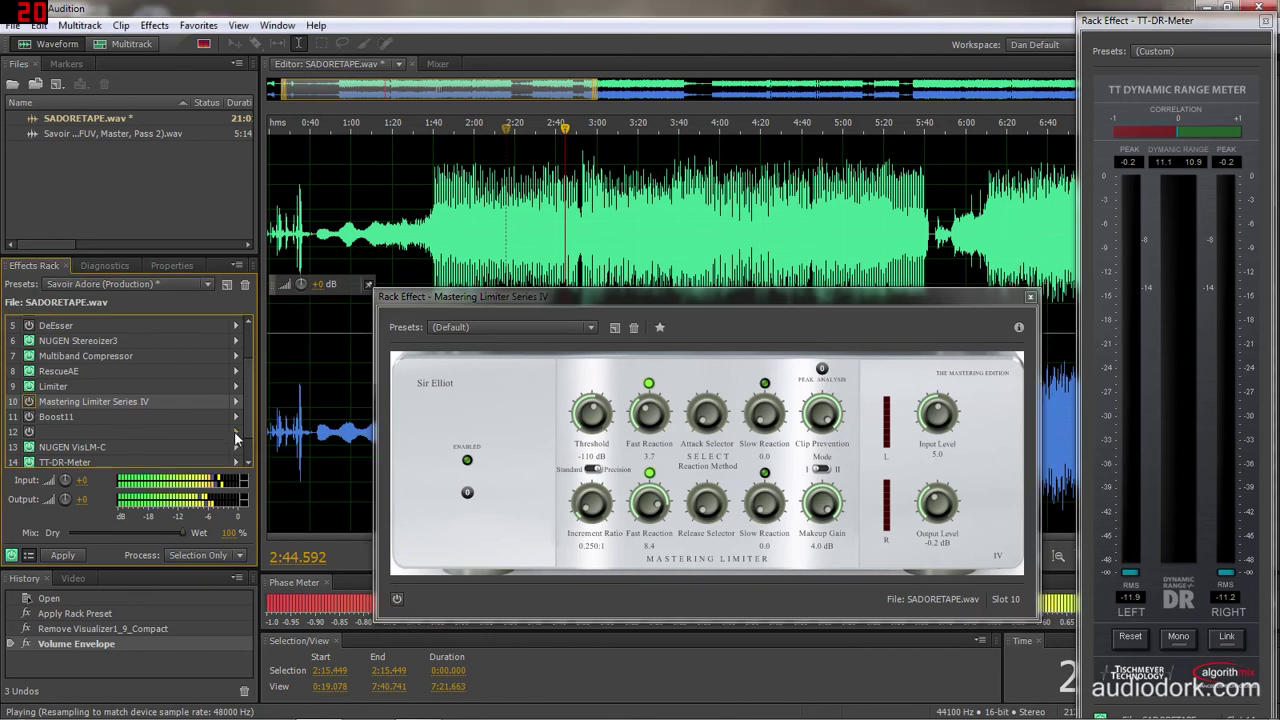
Add Sir Elliot's stereo VST Mastering Limiter Series IV to empty slot 12 and close the slot 10 limiter's window
{"action": "left_click", "coordinate": [236, 432]}
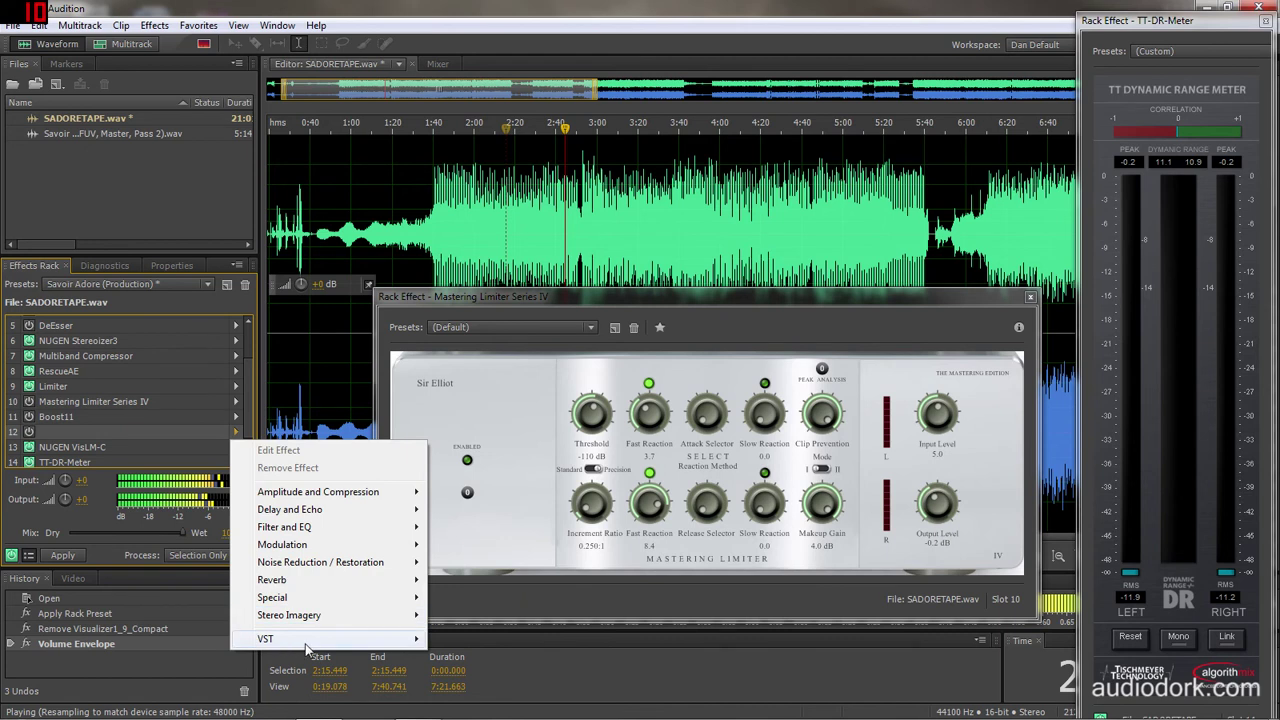
{"action": "mouse_move", "coordinate": [310, 645]}
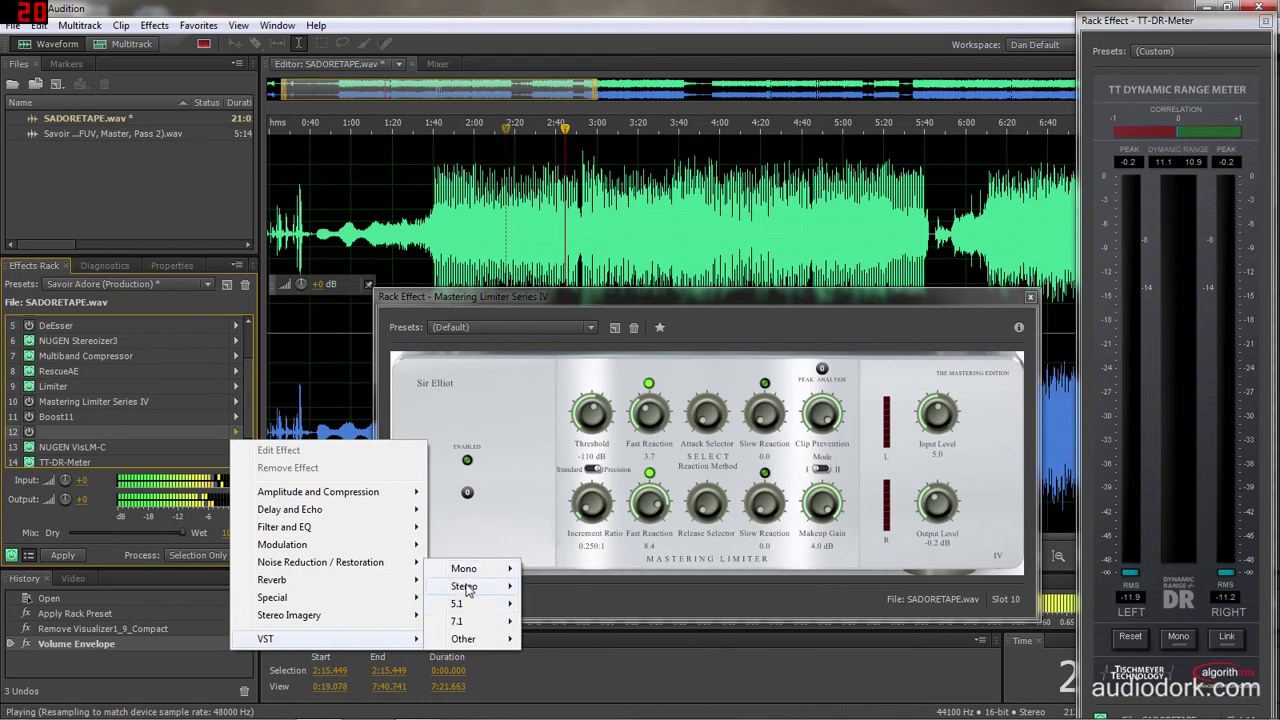
{"action": "mouse_move", "coordinate": [468, 586]}
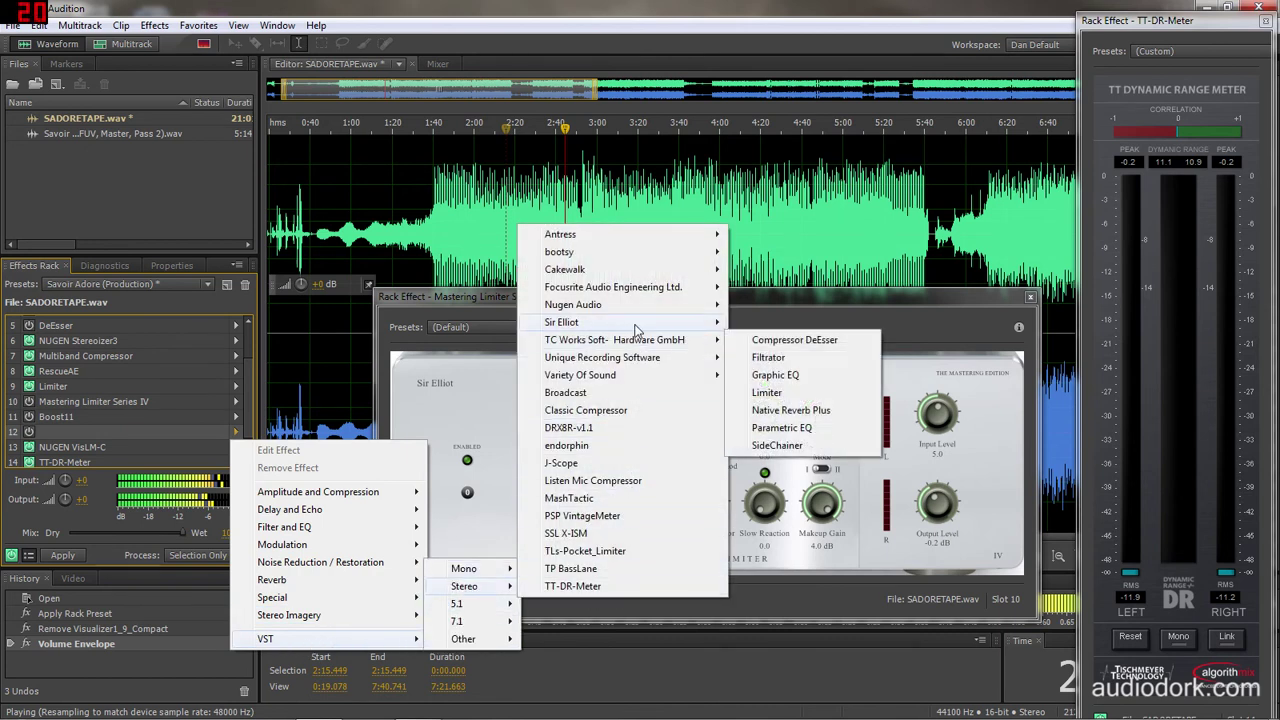
{"action": "mouse_move", "coordinate": [700, 322]}
{"action": "left_click", "coordinate": [788, 326]}
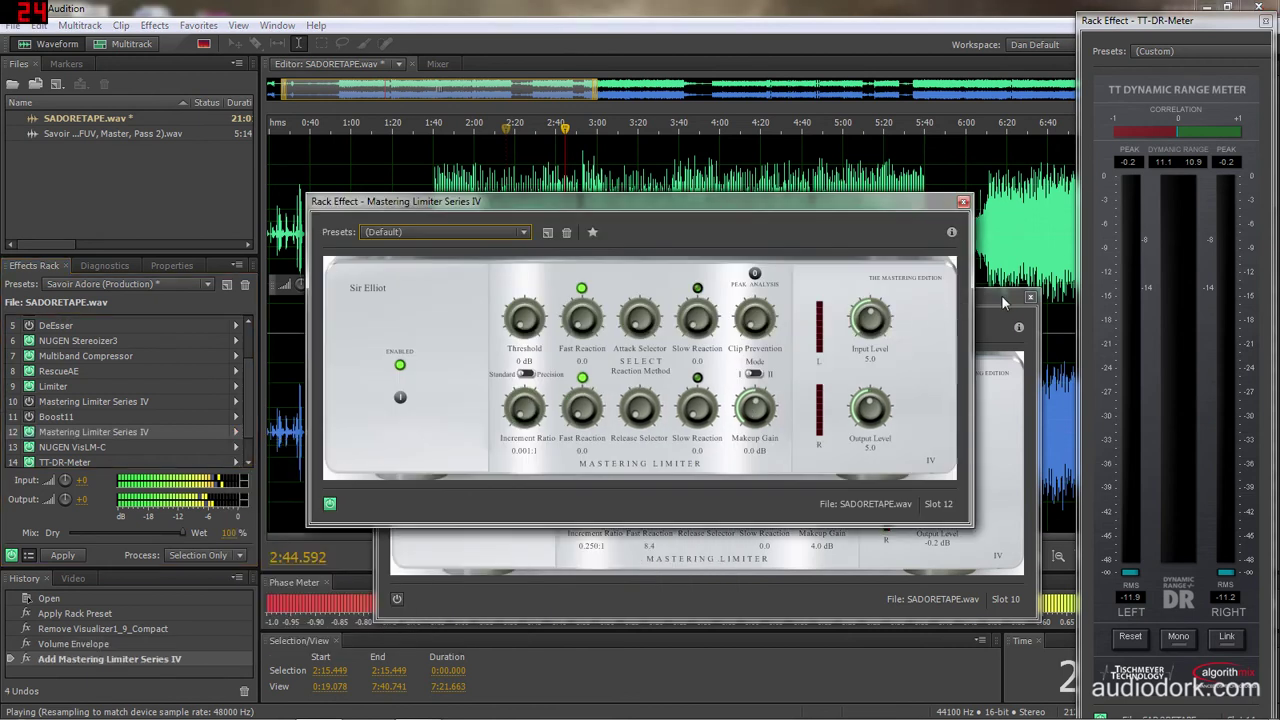
{"action": "left_click", "coordinate": [1030, 298]}
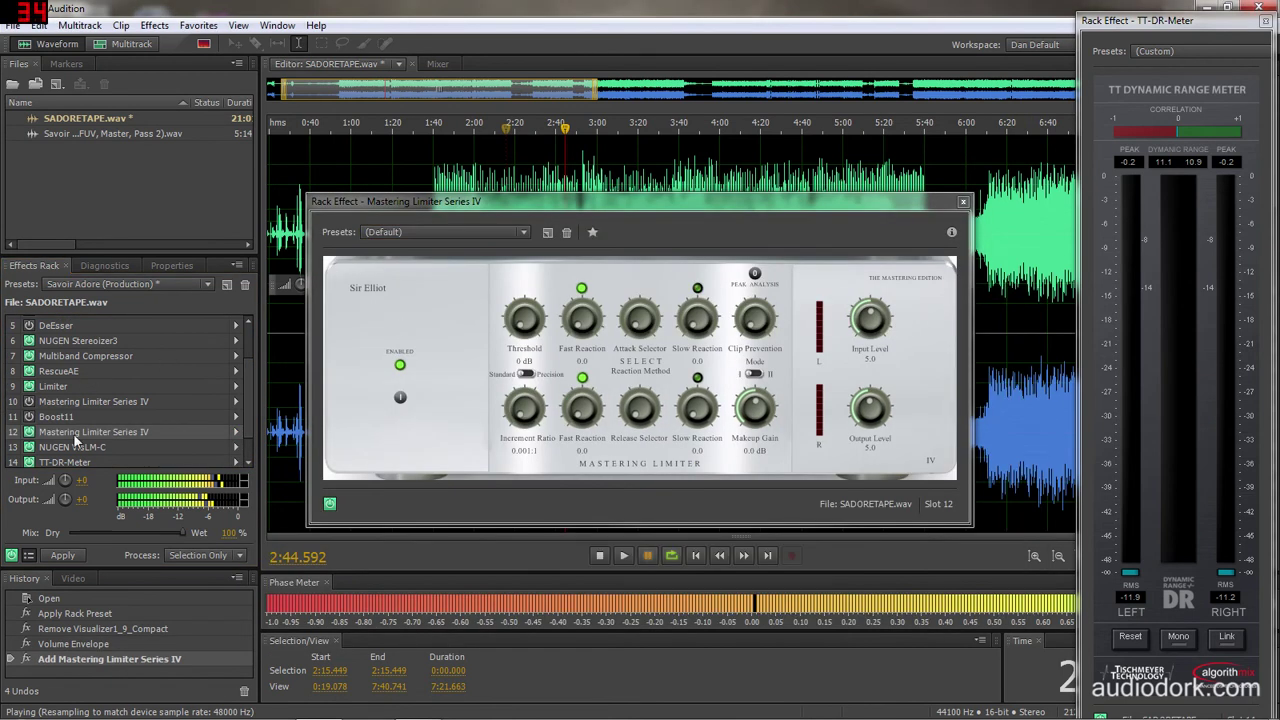
Move the newly added limiter up to slot 10 and play the song from about 1:35 with its window below the upper waveform
{"action": "left_click_drag", "start_coordinate": [75, 440], "coordinate": [101, 396]}
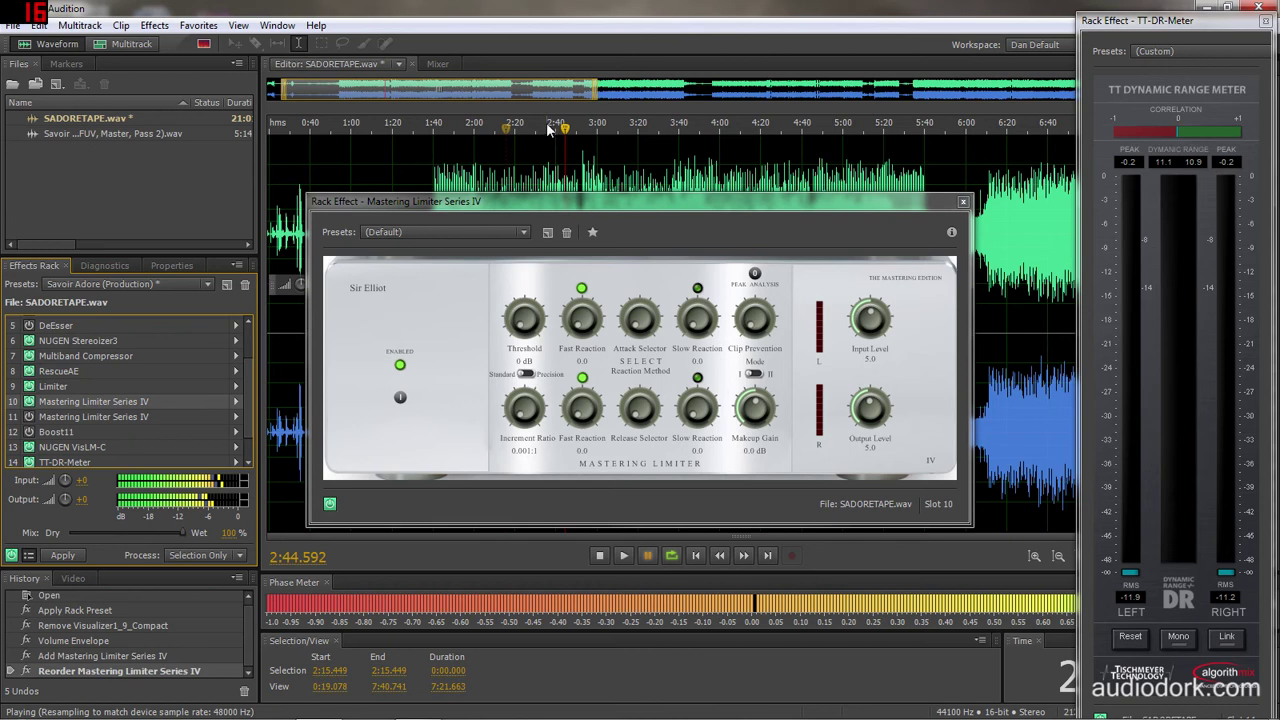
{"action": "left_click_drag", "start_coordinate": [564, 205], "coordinate": [567, 272]}
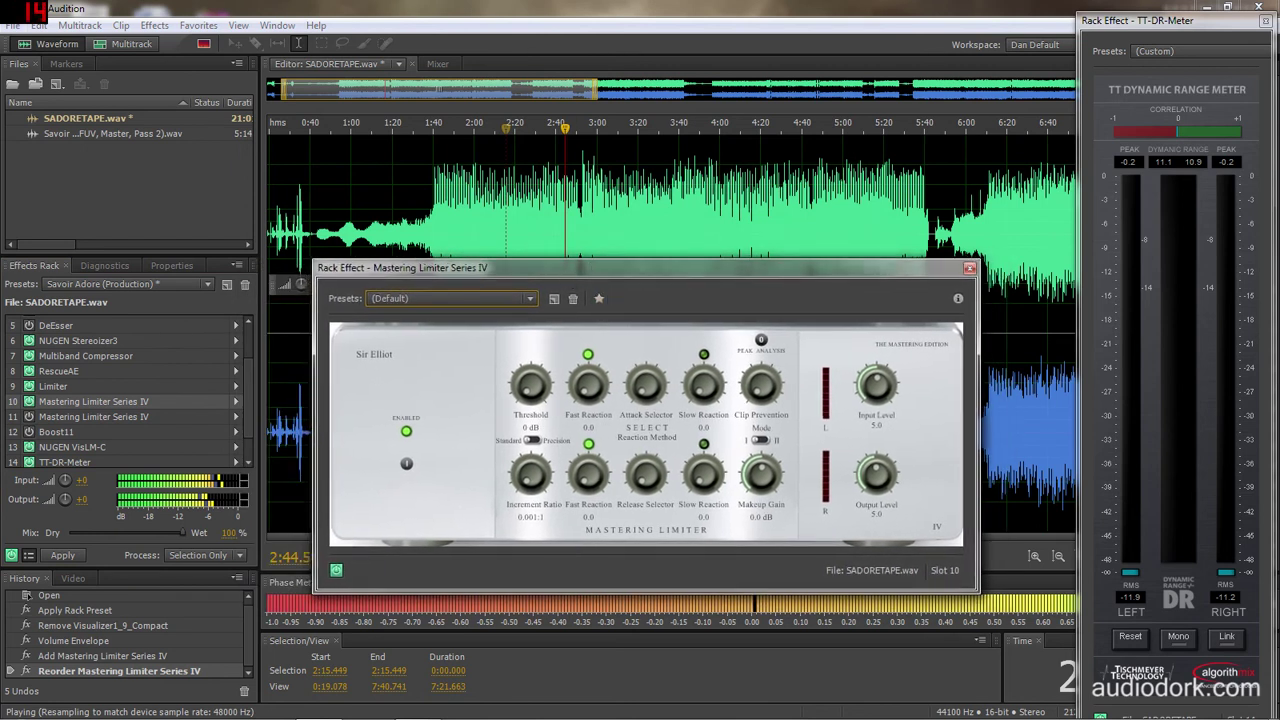
{"action": "left_click", "coordinate": [497, 128]}
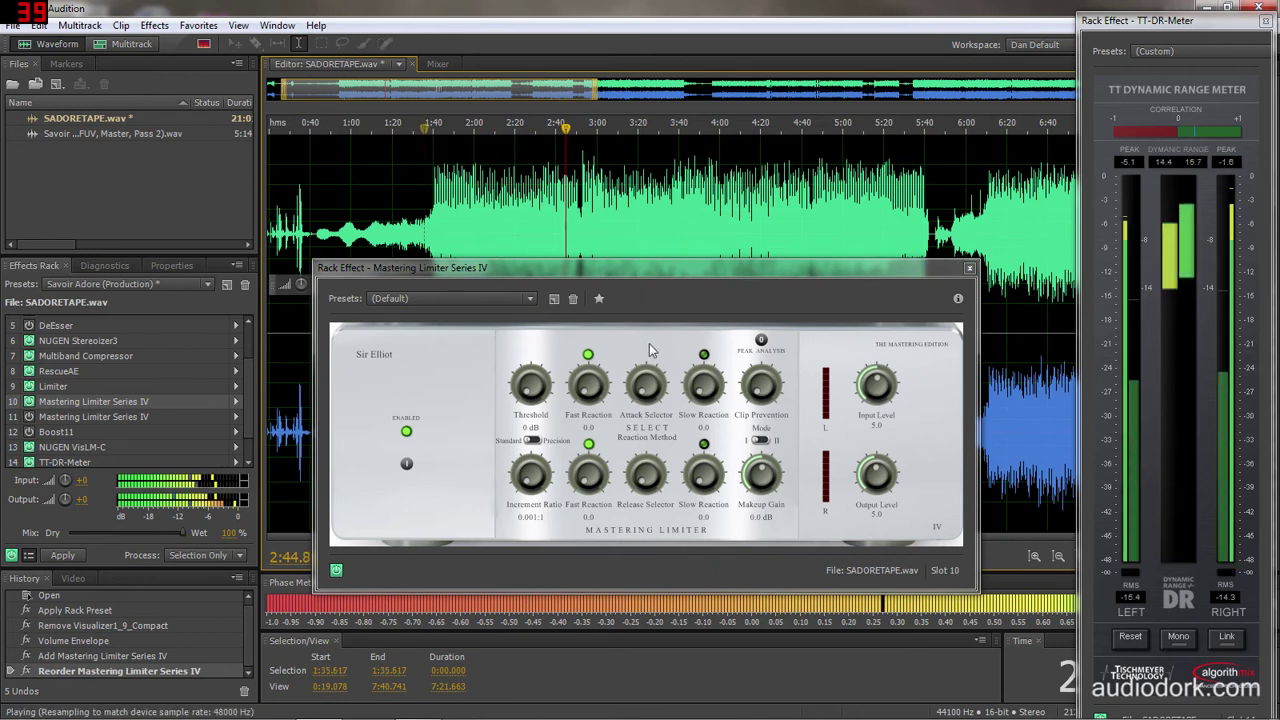
{"action": "left_click", "coordinate": [424, 128]}
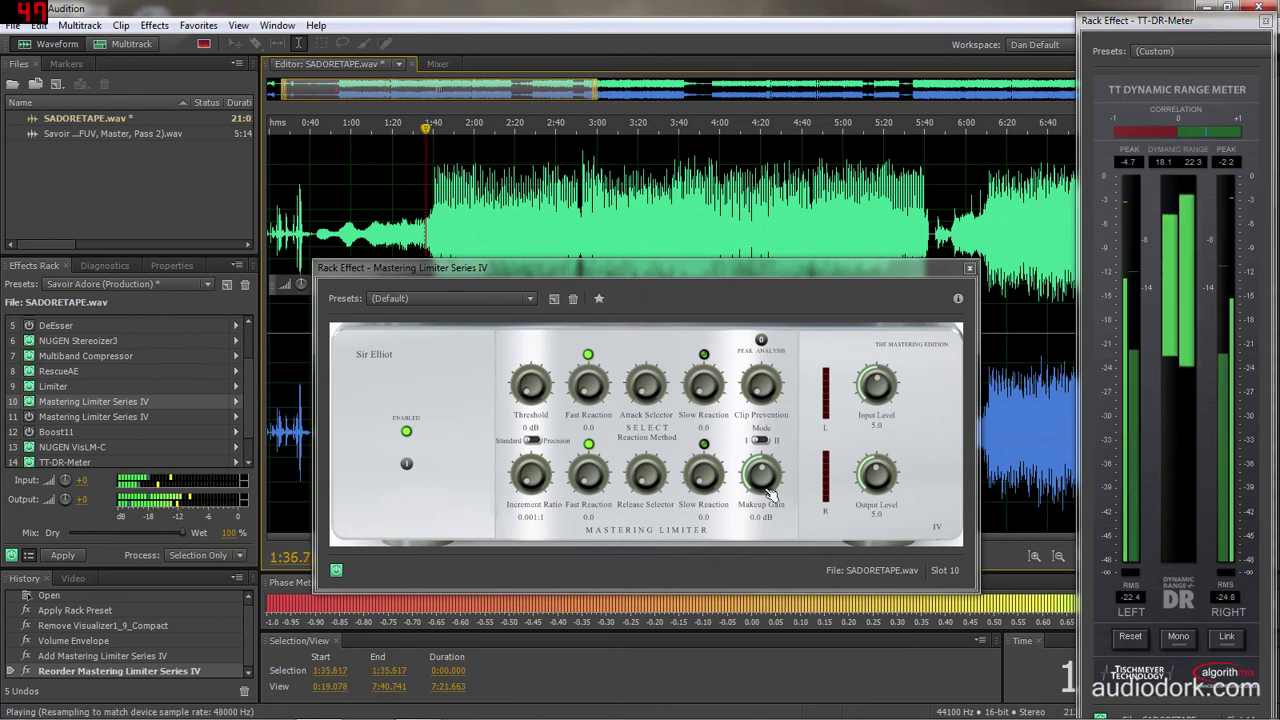
Set the limiter's Input Level to 4.7 and try an Increment Ratio of 1.575:1 with a Threshold of -85 dB
{"action": "left_click_drag", "start_coordinate": [877, 384], "coordinate": [877, 391]}
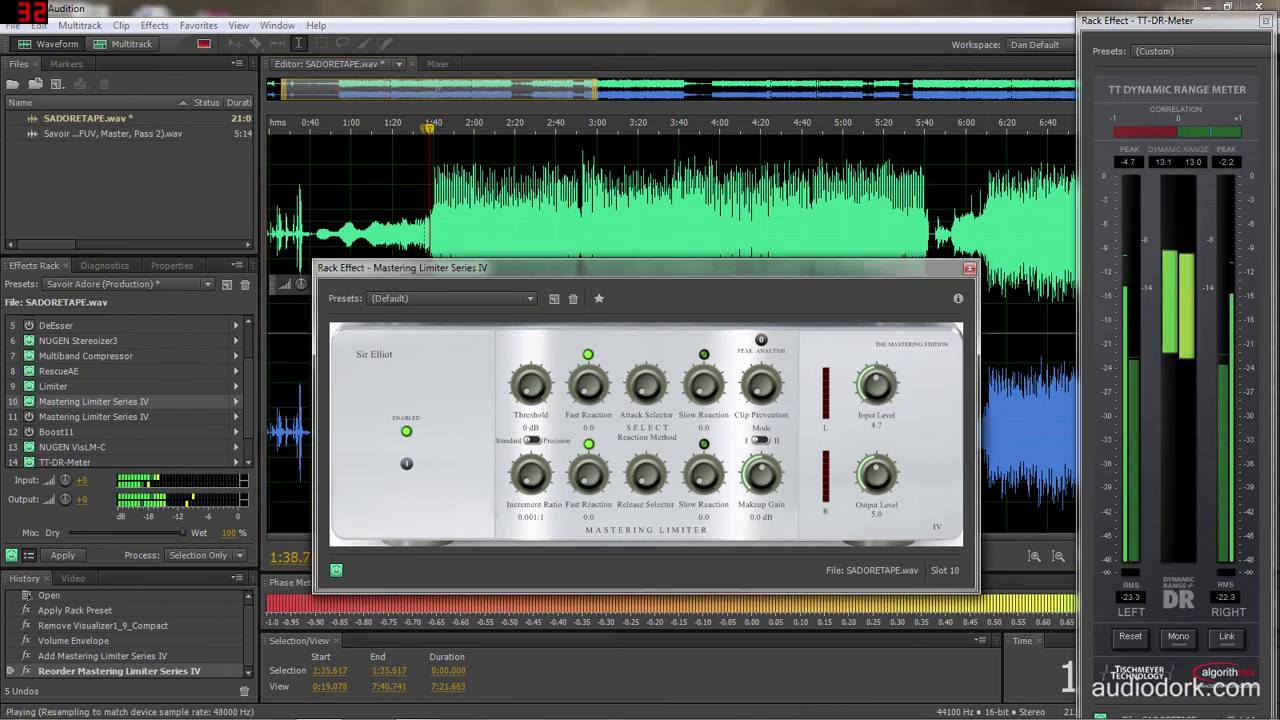
{"action": "left_click", "coordinate": [407, 466]}
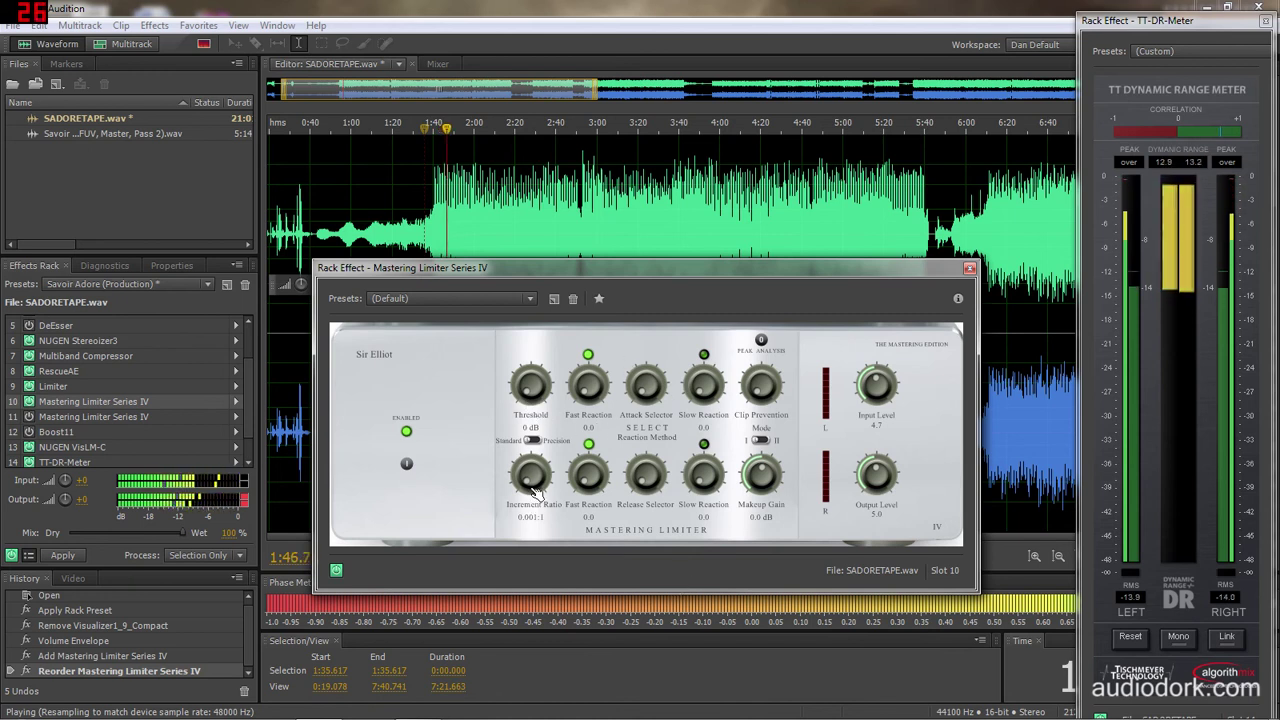
{"action": "mouse_move", "coordinate": [530, 478]}
{"action": "left_mouse_down"}
{"action": "mouse_move", "coordinate": [530, 460]}
{"action": "mouse_move", "coordinate": [530, 478]}
{"action": "left_mouse_up"}
{"action": "left_click_drag", "start_coordinate": [530, 384], "coordinate": [591, 390]}
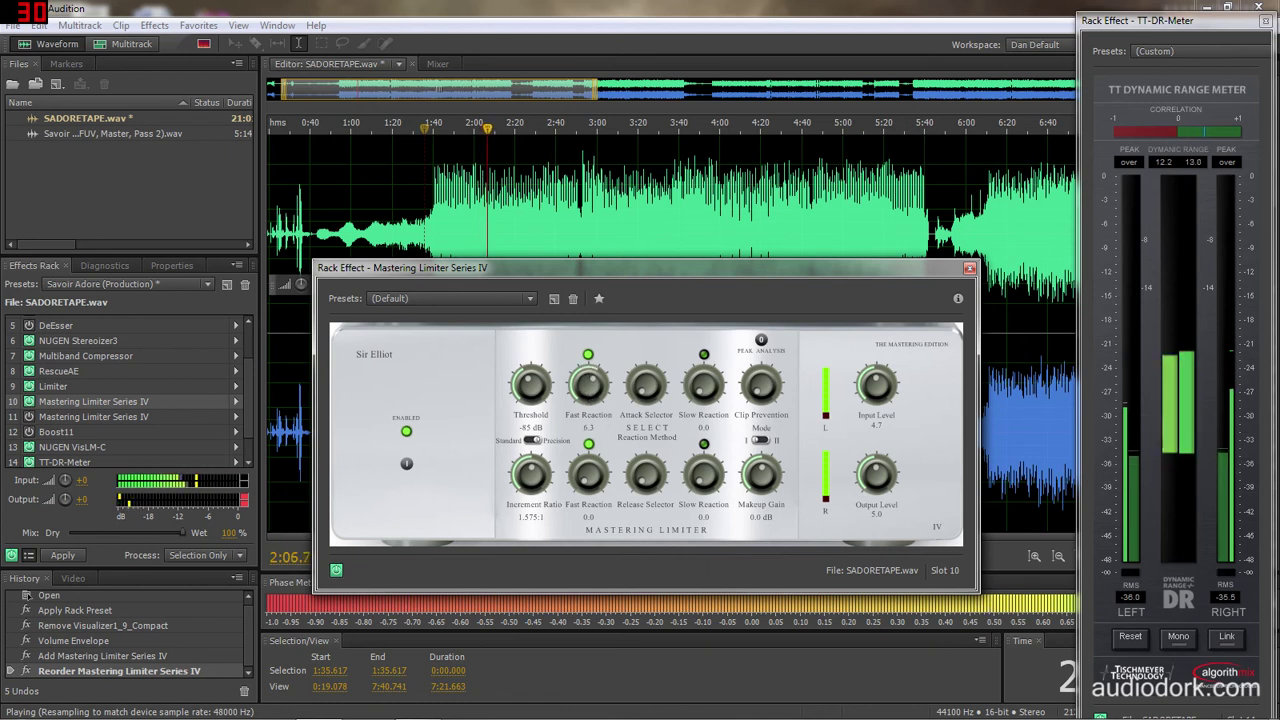
Set the attack Fast Reaction to 3.6 and release Fast Reaction to 7.7, returning Threshold to 0 dB and Increment Ratio to 0.001:1
{"action": "mouse_move", "coordinate": [588, 384]}
{"action": "left_mouse_down"}
{"action": "mouse_move", "coordinate": [588, 420]}
{"action": "mouse_move", "coordinate": [588, 395]}
{"action": "left_mouse_up"}
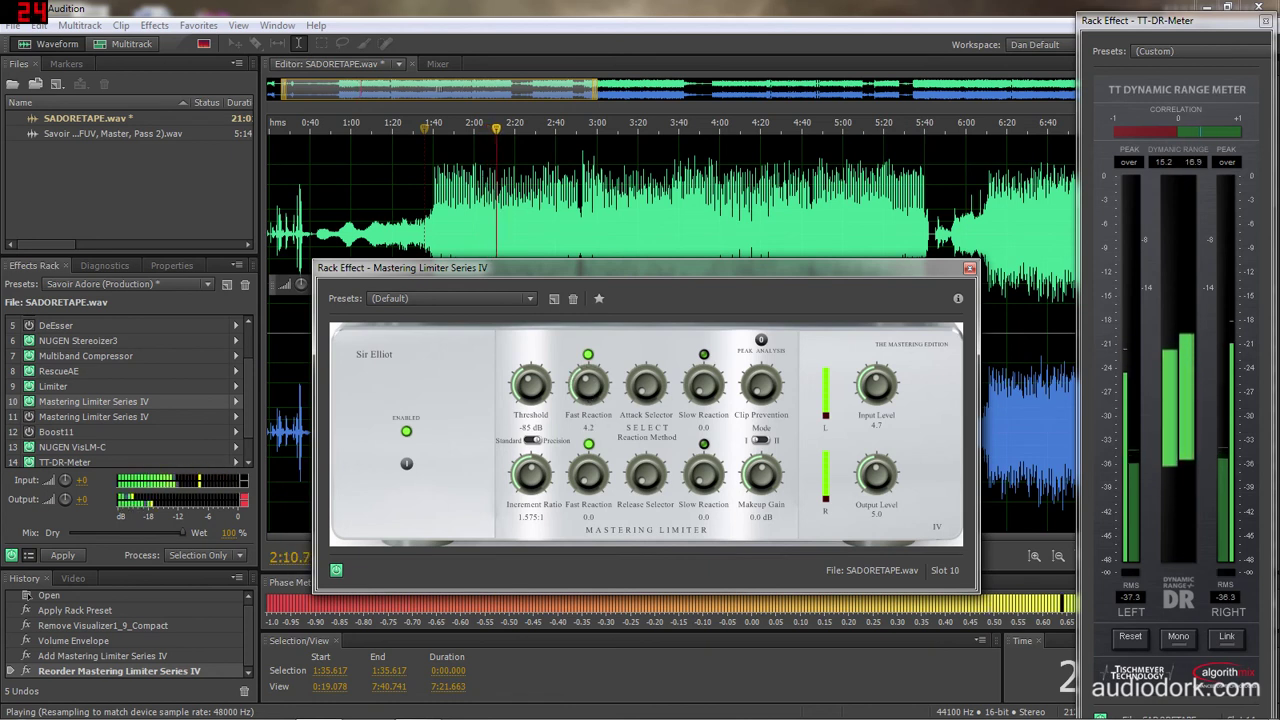
{"action": "left_click_drag", "start_coordinate": [588, 478], "coordinate": [588, 440]}
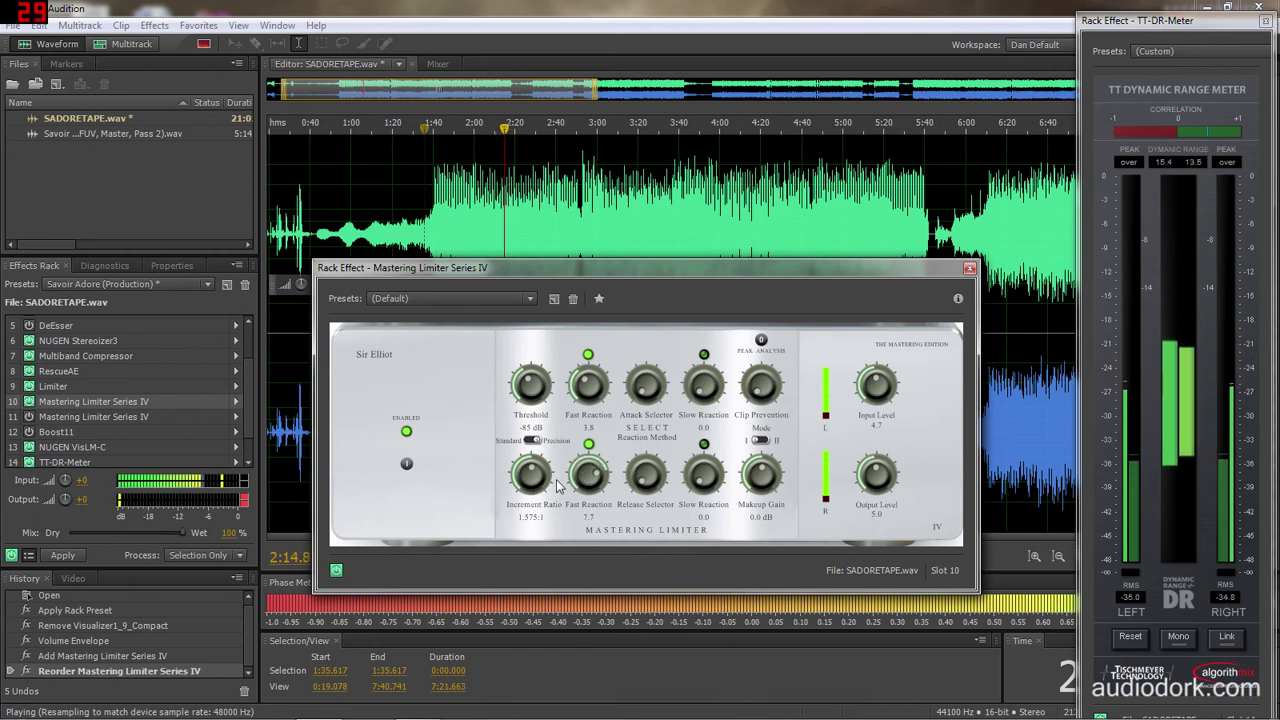
{"action": "left_click_drag", "start_coordinate": [530, 385], "coordinate": [536, 450]}
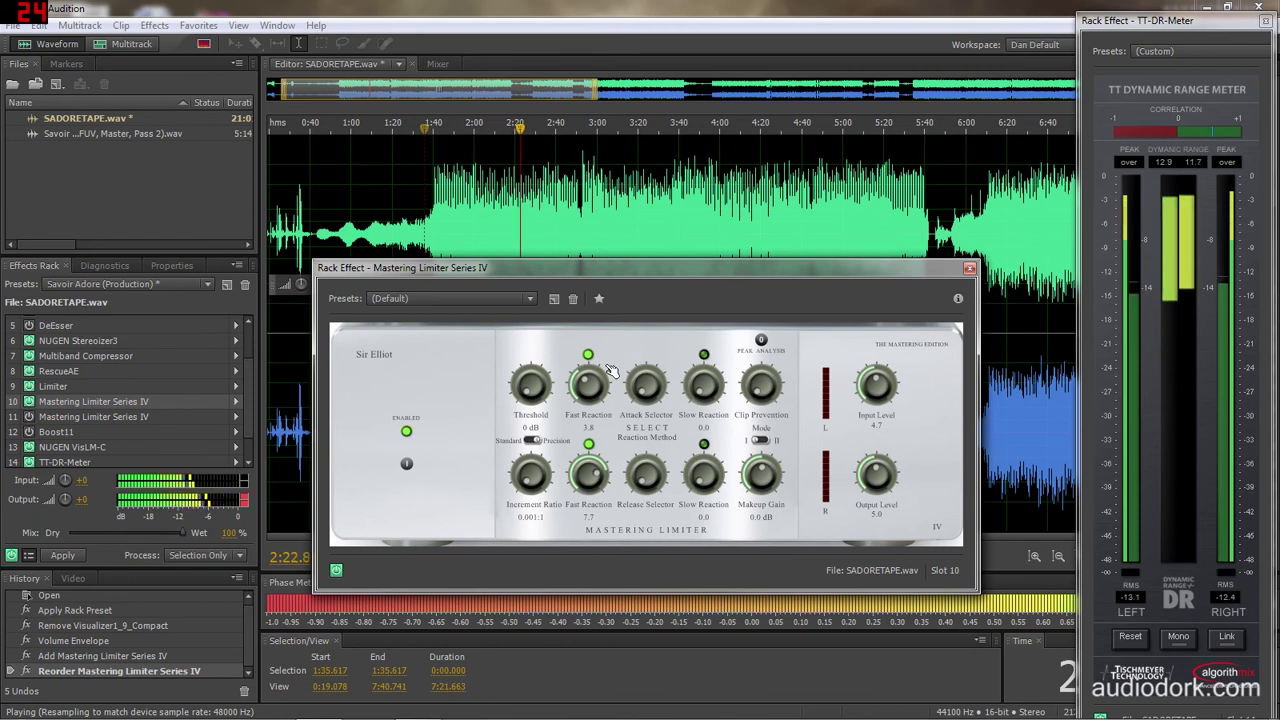
{"action": "left_click_drag", "start_coordinate": [612, 372], "coordinate": [607, 390]}
{"action": "left_click", "coordinate": [760, 440]}
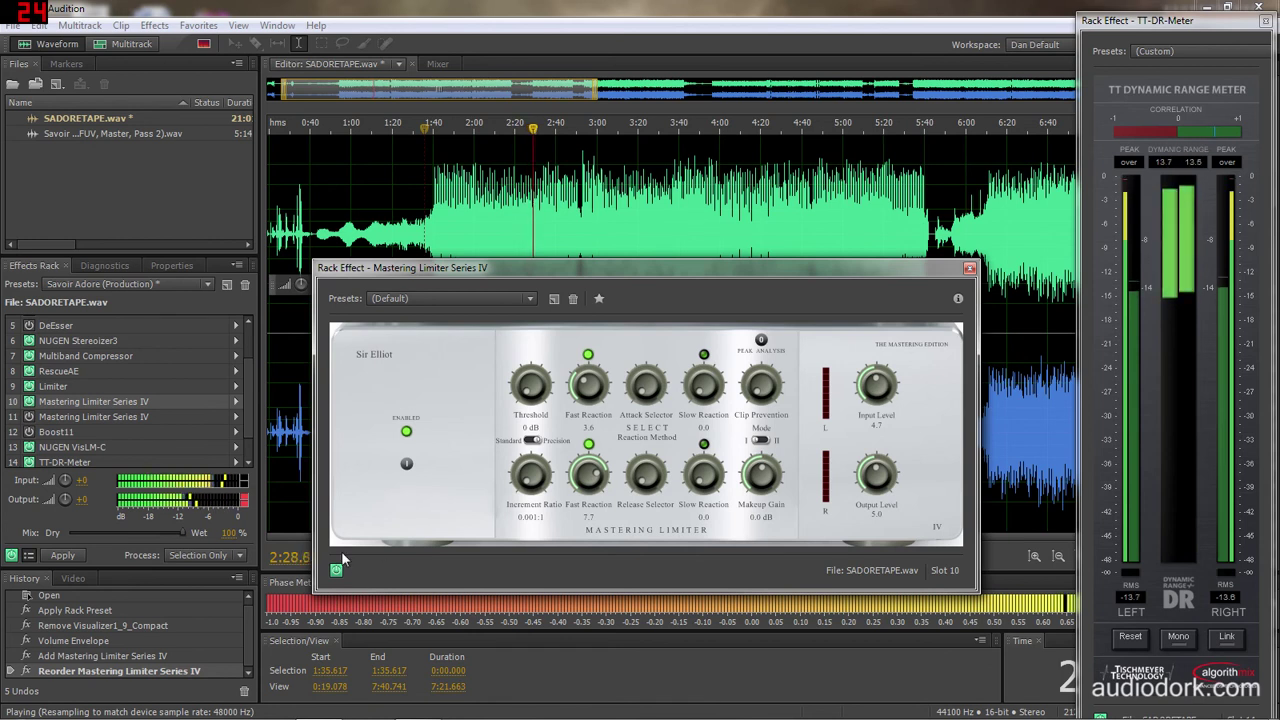
Reset the TT Dynamic Range Meter and set the limiter's Increment Ratio to 0.241:1 and Threshold to -137 dB
{"action": "left_click", "coordinate": [1088, 213]}
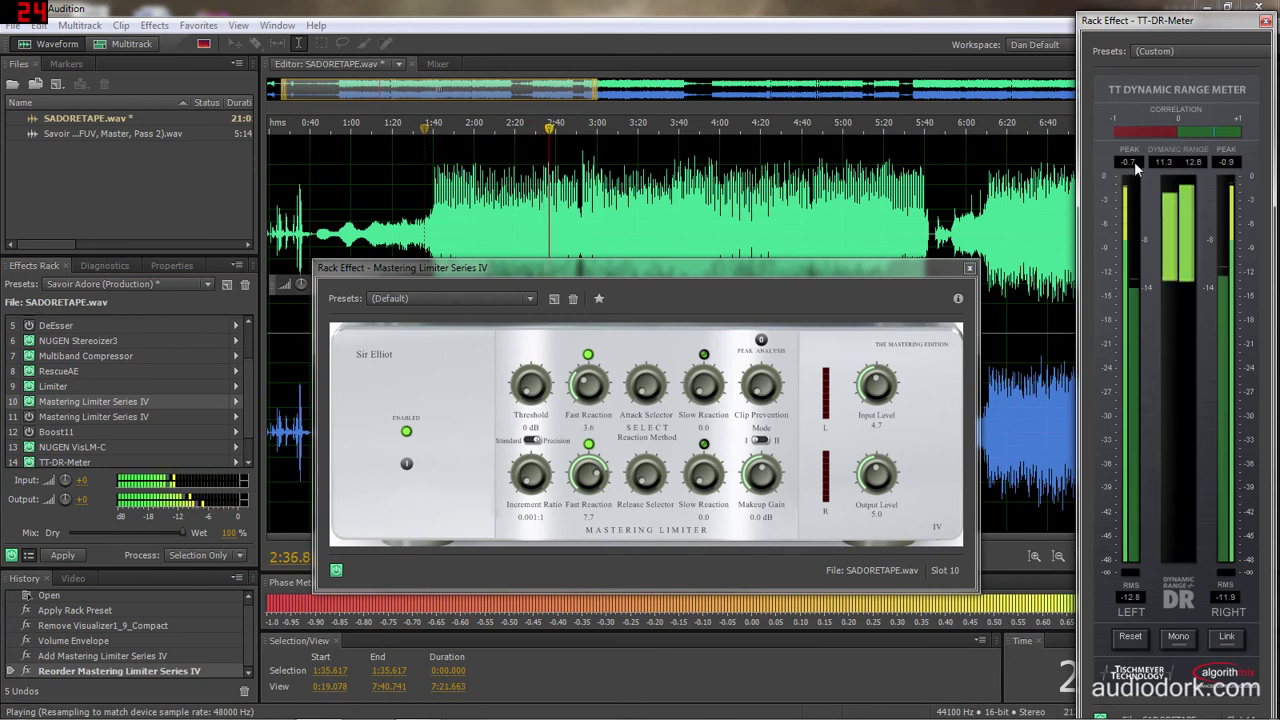
{"action": "left_click_drag", "start_coordinate": [531, 478], "coordinate": [531, 459]}
{"action": "left_click_drag", "start_coordinate": [531, 388], "coordinate": [531, 421]}
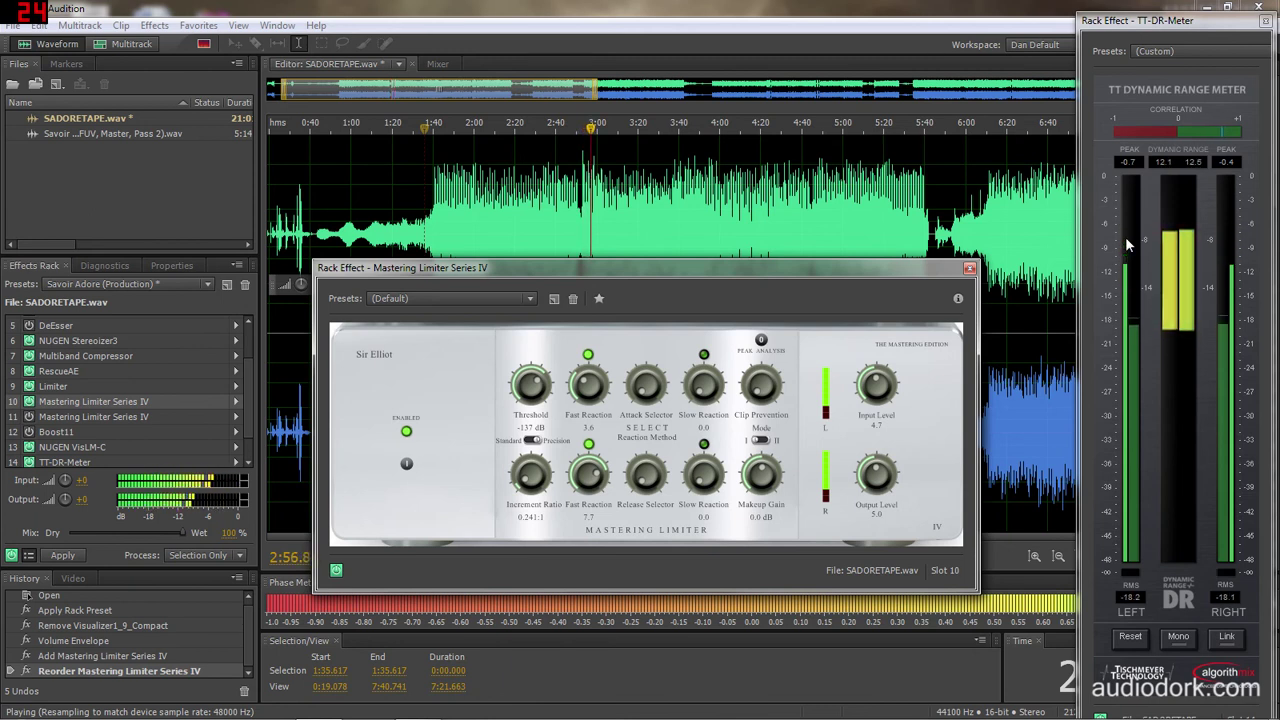
Compare the playing song with the limiter disabled and enabled, and set its Threshold to -126 dB
{"action": "left_click", "coordinate": [406, 463]}
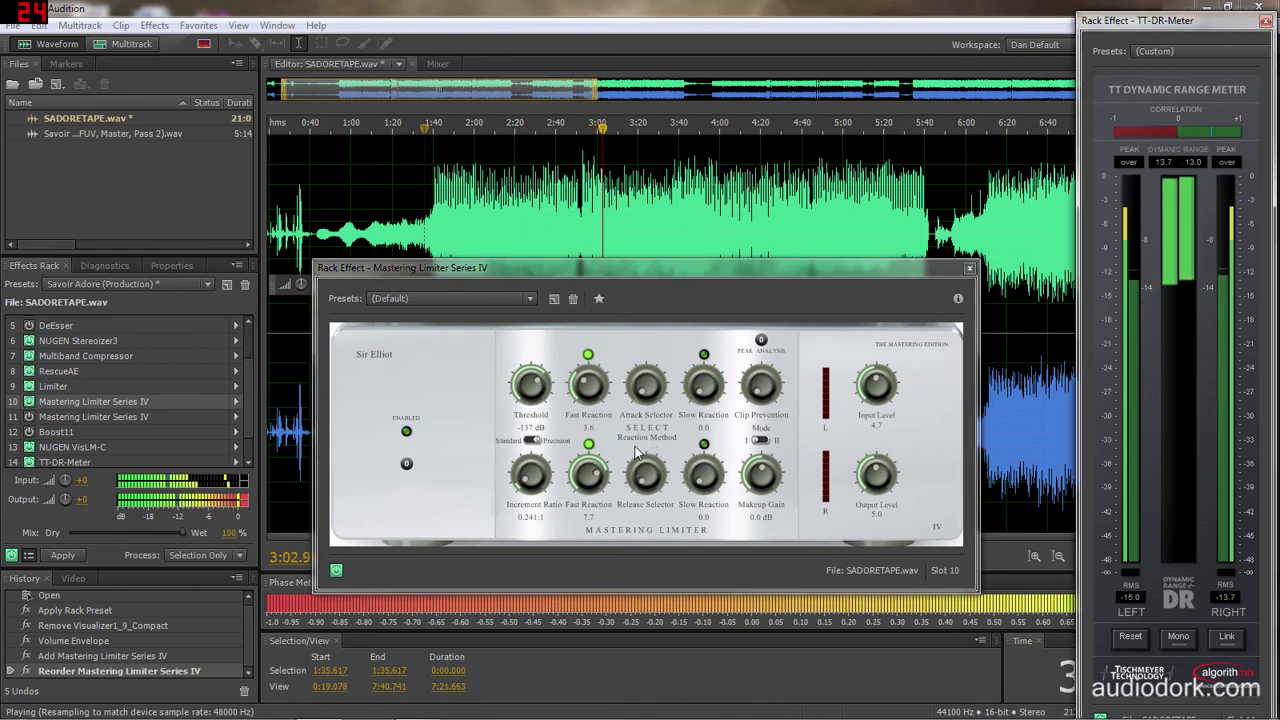
{"action": "left_click", "coordinate": [406, 463]}
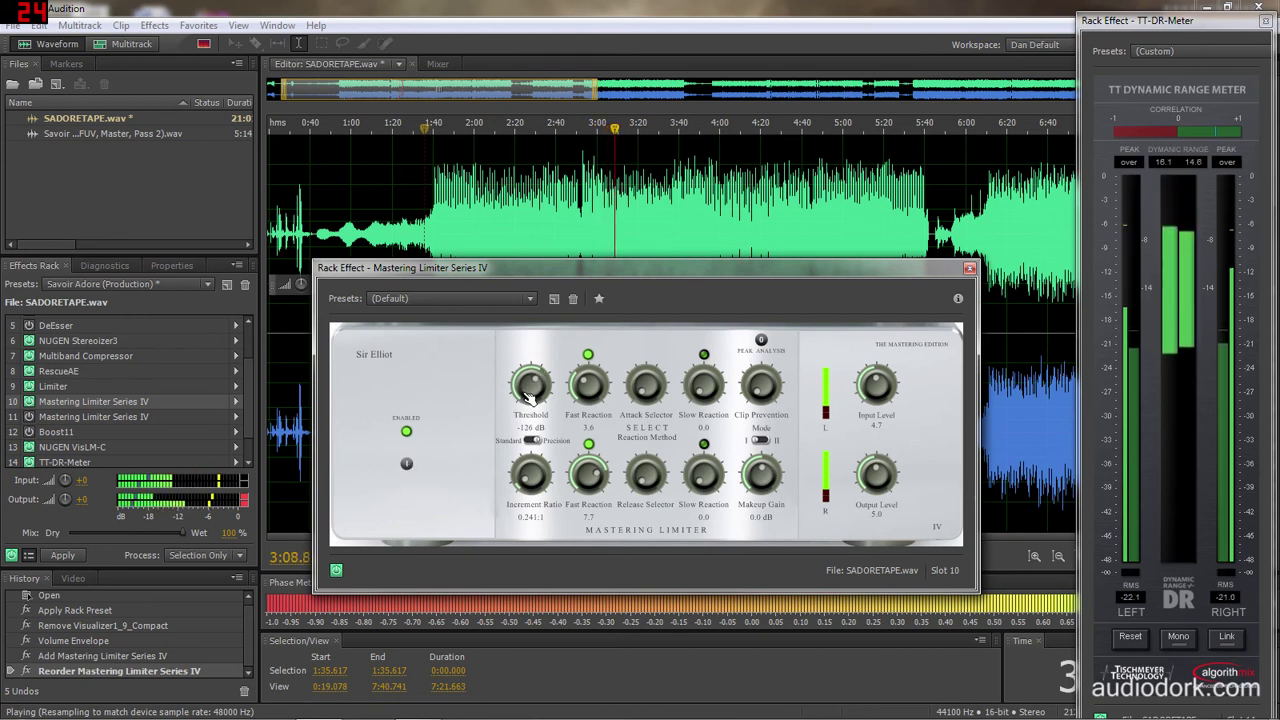
{"action": "left_click_drag", "start_coordinate": [530, 400], "coordinate": [533, 383]}
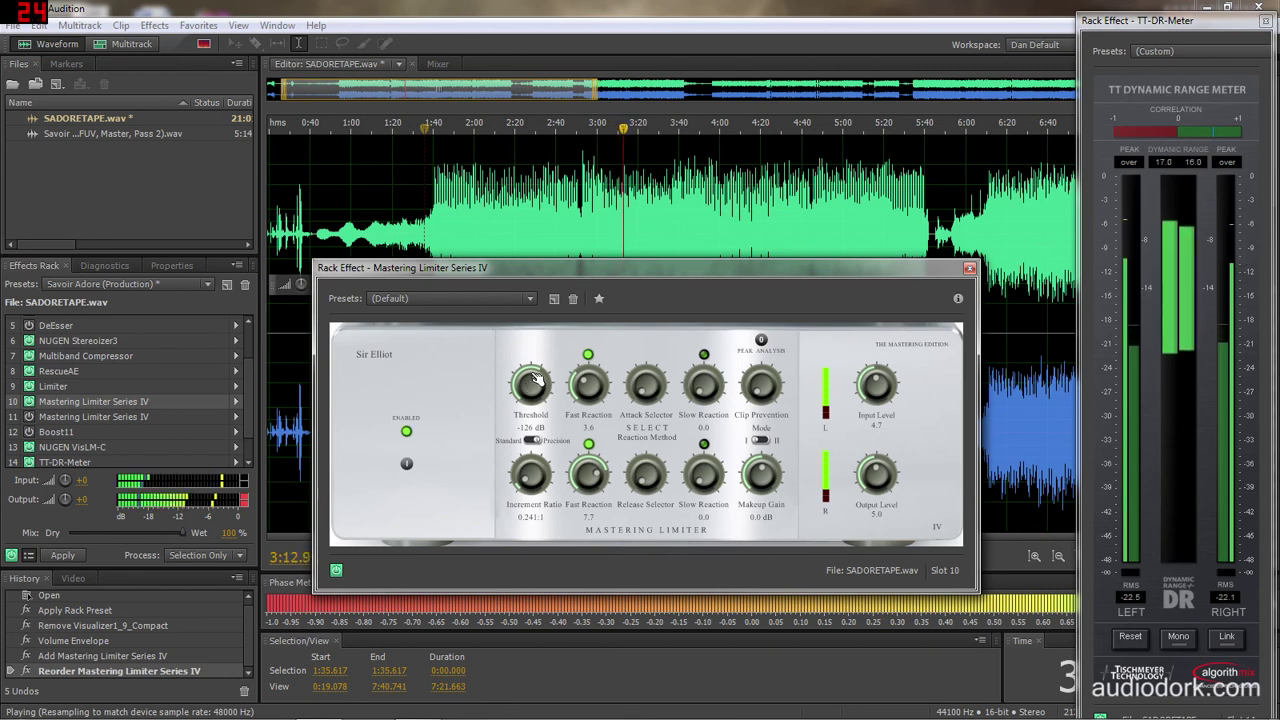
Set the limiter's Output Level to -0.1 dB, raise Clip Prevention, and set Makeup Gain to 3.3 dB, resetting the meter during playback
{"action": "left_click", "coordinate": [643, 7]}
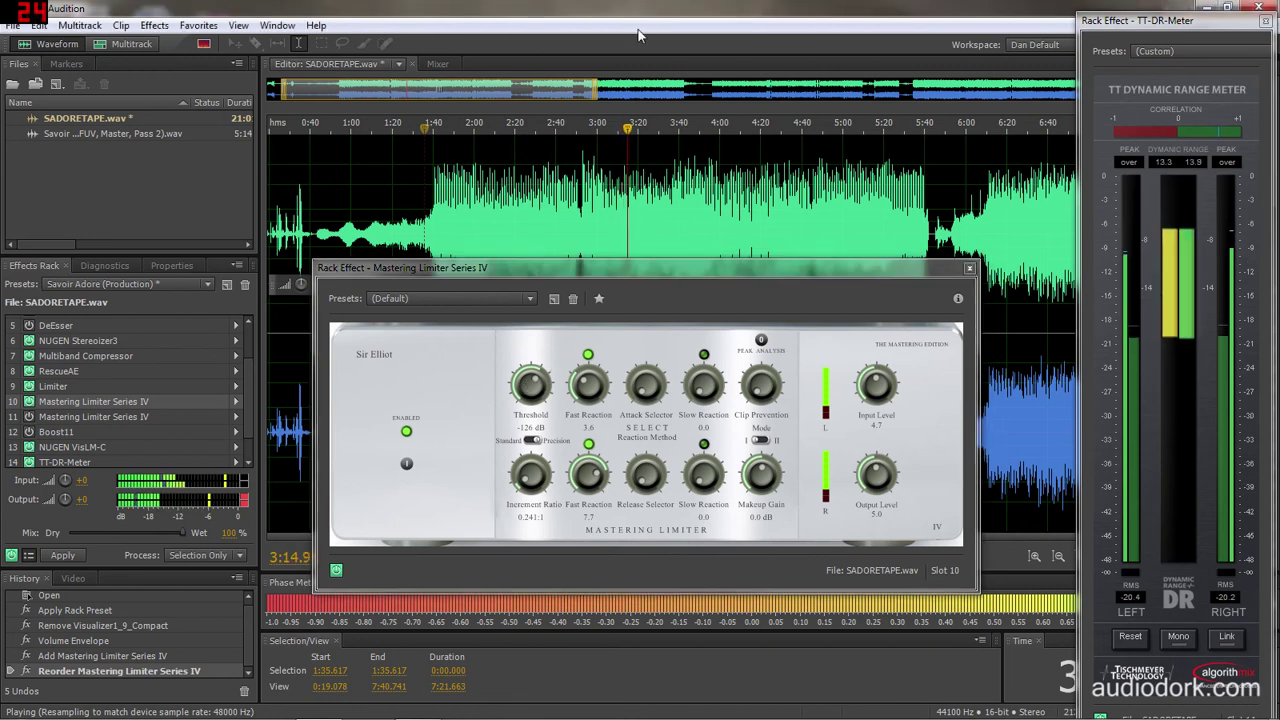
{"action": "key", "text": "space"}
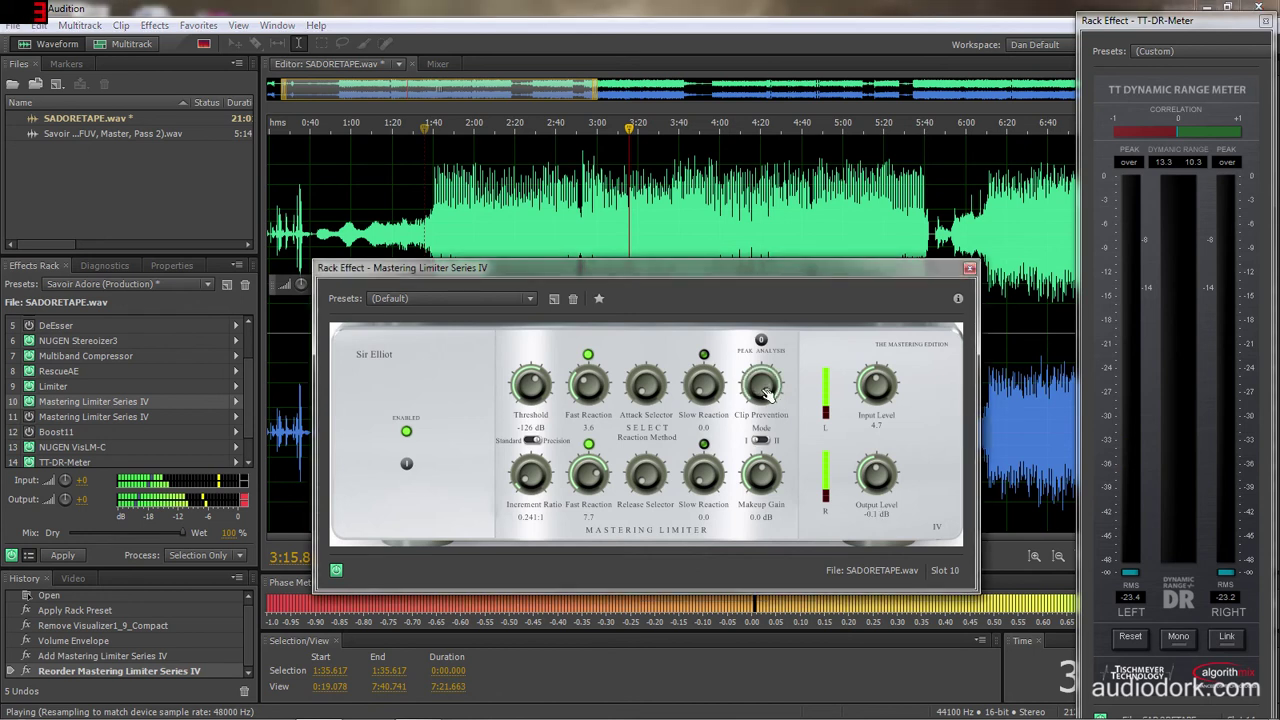
{"action": "key", "text": "space"}
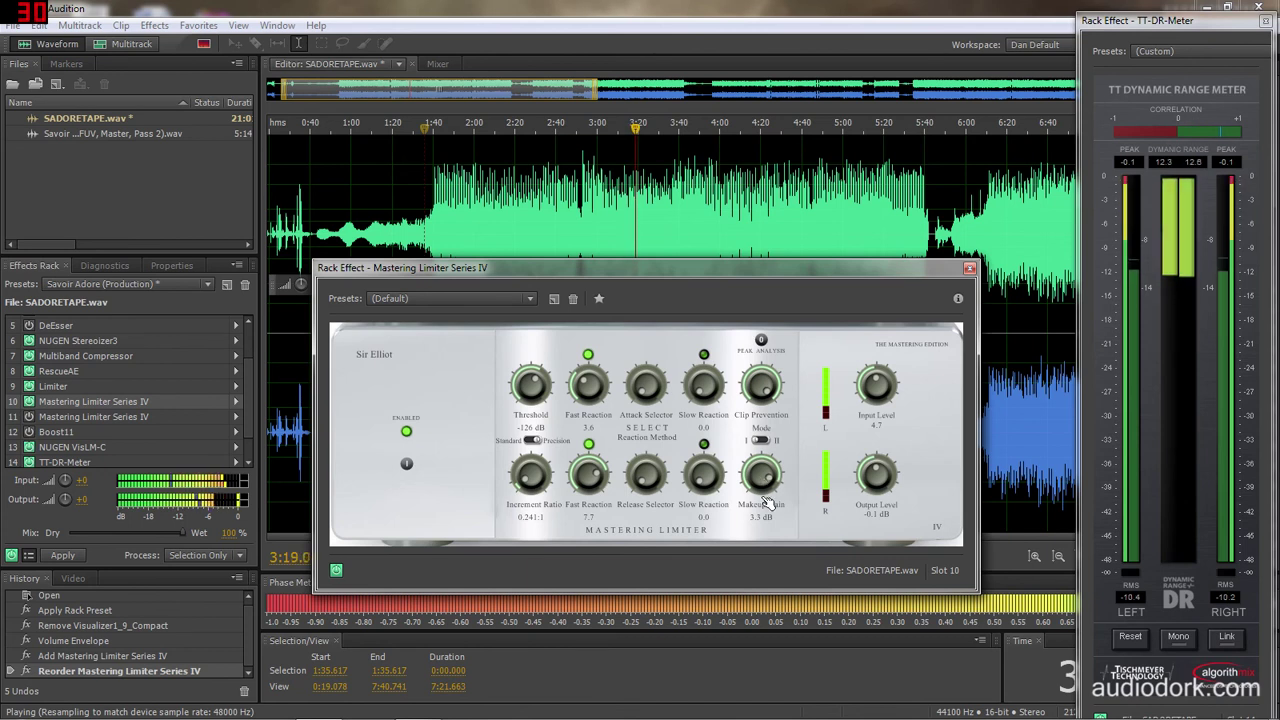
{"action": "left_click", "coordinate": [1117, 540]}
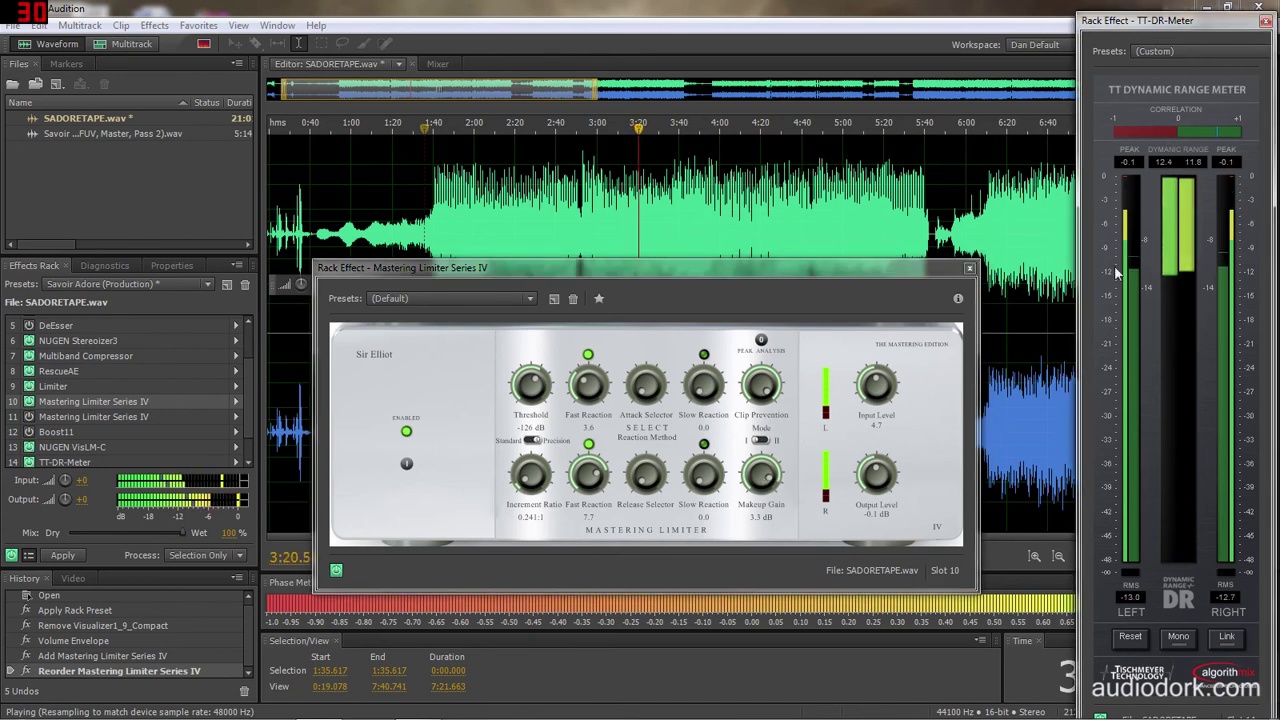
{"action": "left_click", "coordinate": [1128, 637]}
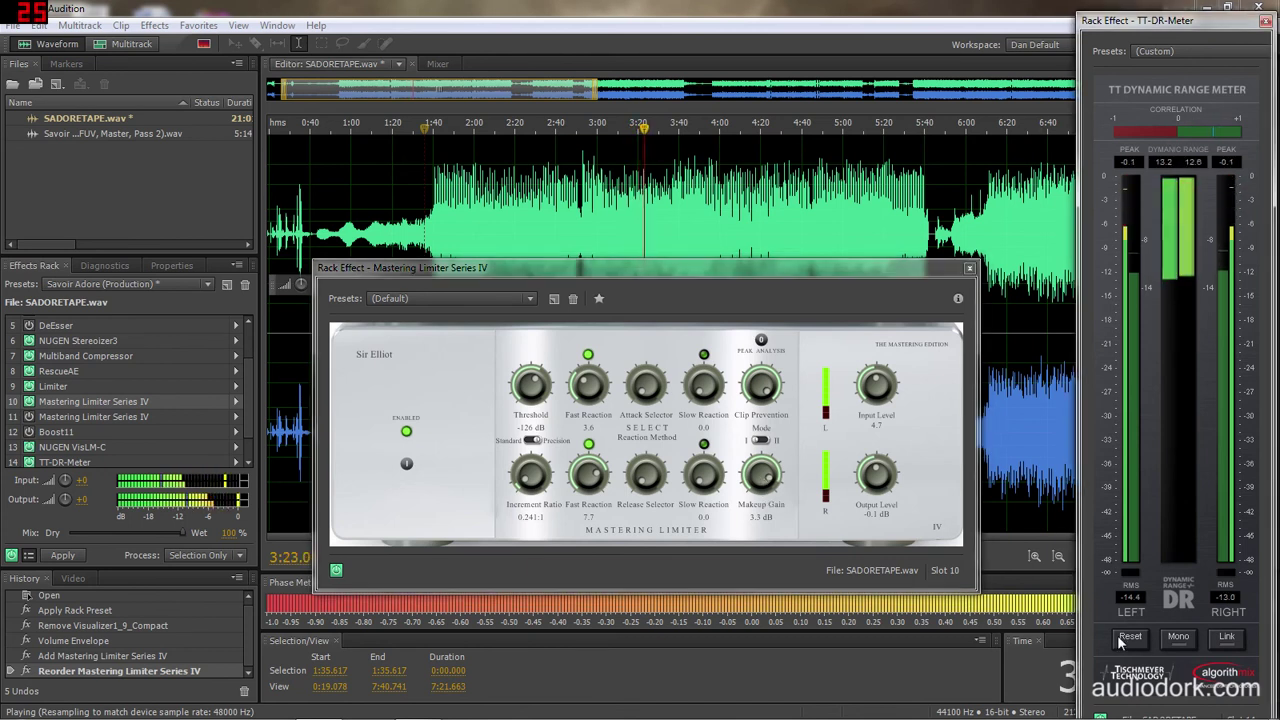
Set the limiter's Input Level to 5.5, replay the song from about 2:49, and set Makeup Gain to 3.4 dB
{"action": "left_click_drag", "start_coordinate": [876, 384], "coordinate": [905, 415]}
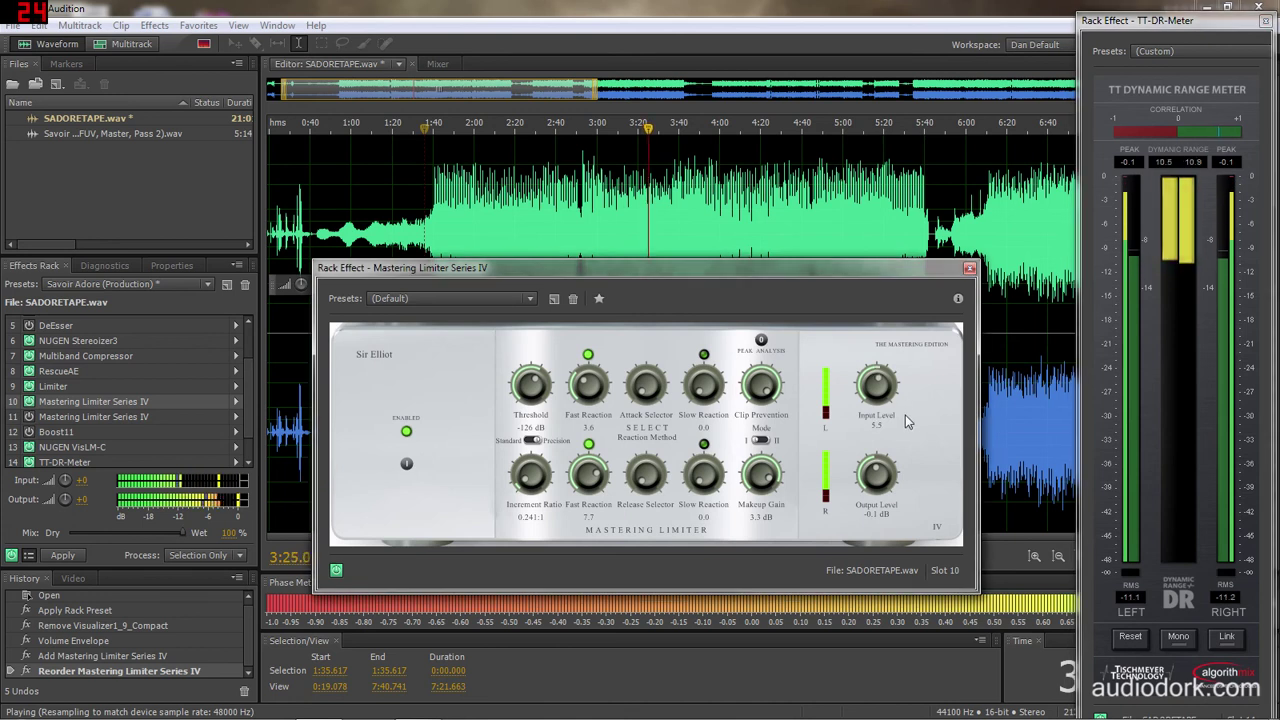
{"action": "left_click", "coordinate": [1115, 245]}
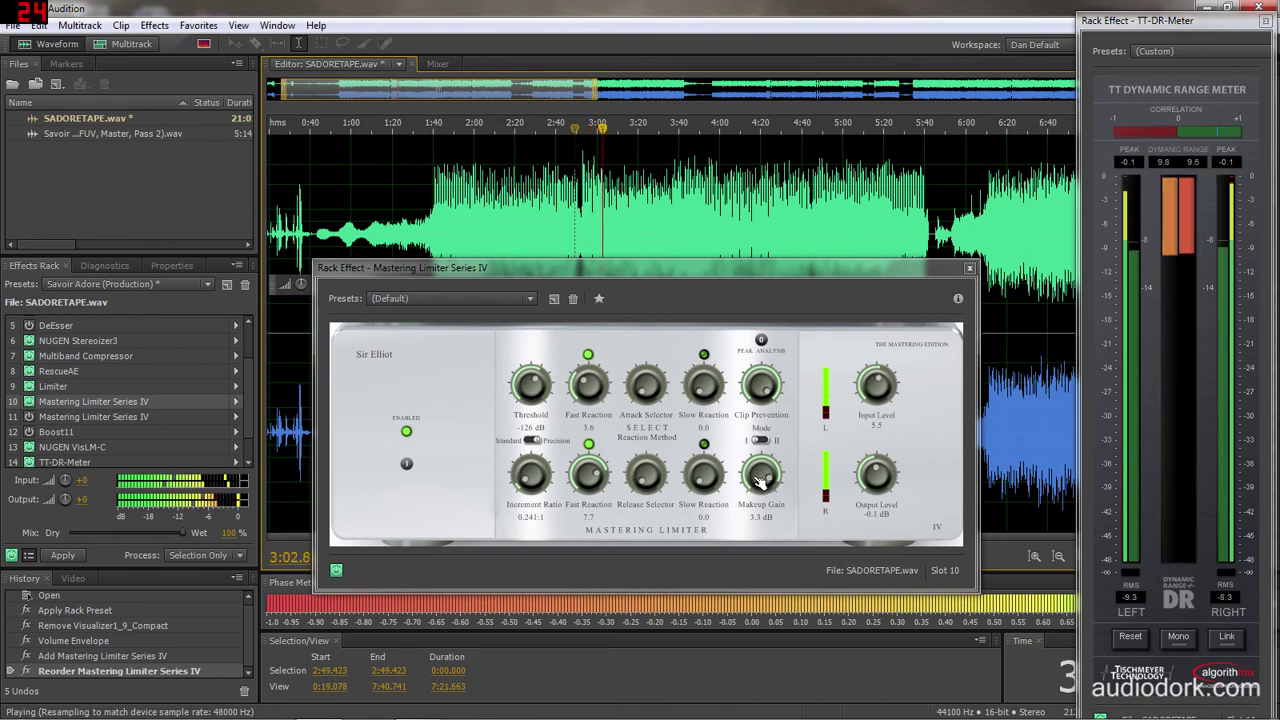
{"action": "scroll", "coordinate": [761, 482], "scroll_direction": "up", "scroll_amount": 1}
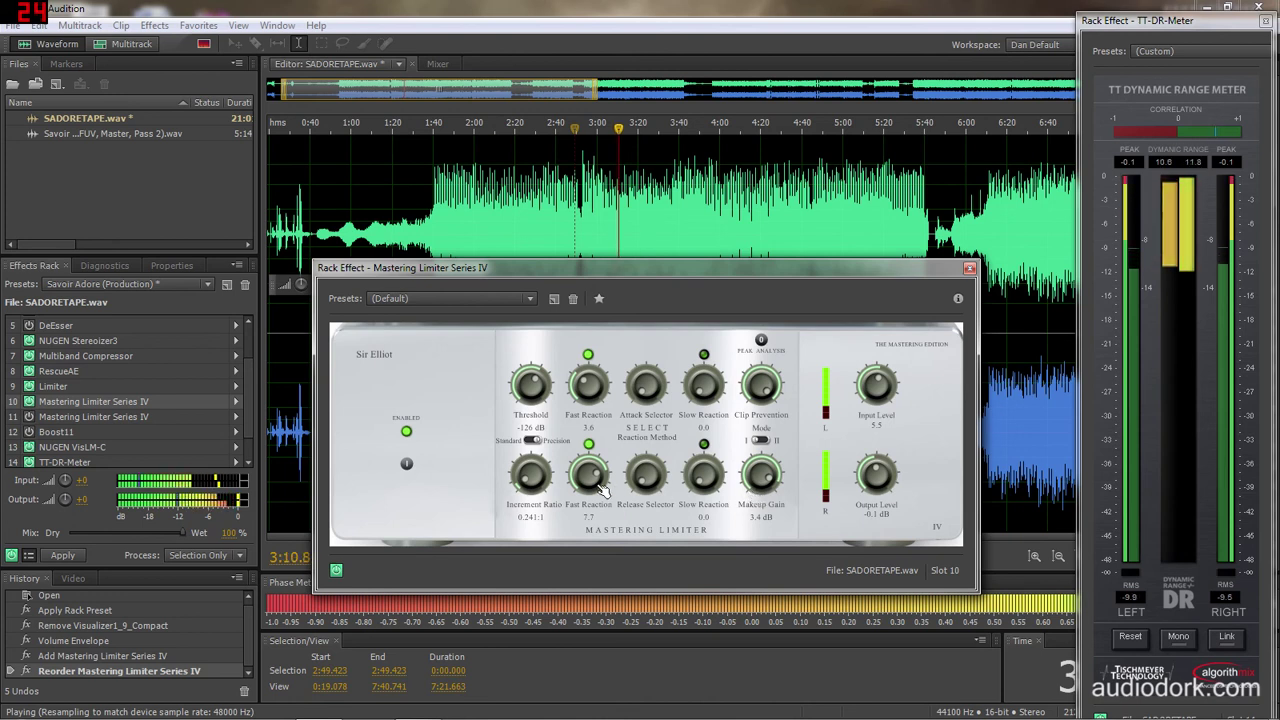
Set the limiter's release Fast Reaction to 7.8 and Increment Ratio to 0.249:1, and compare the playing song with it disabled and enabled
{"action": "scroll", "coordinate": [603, 497], "scroll_direction": "up", "scroll_amount": 1}
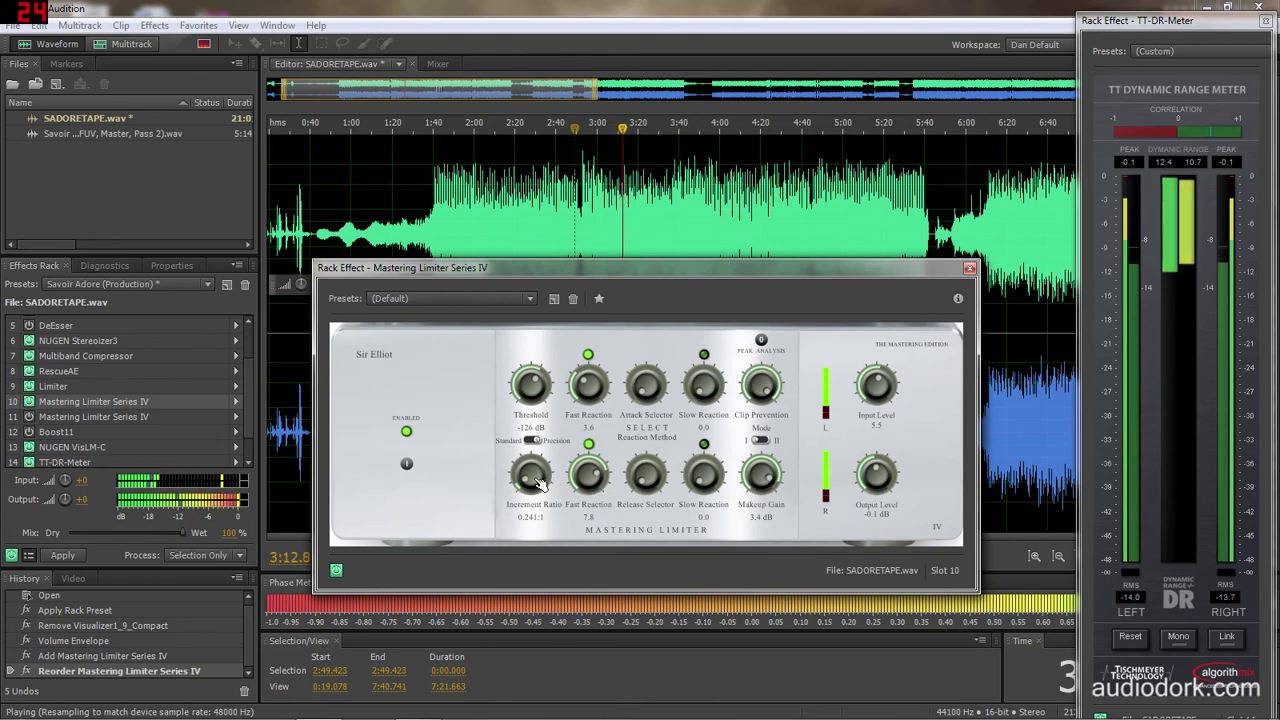
{"action": "scroll", "coordinate": [538, 518], "scroll_direction": "up", "scroll_amount": 1}
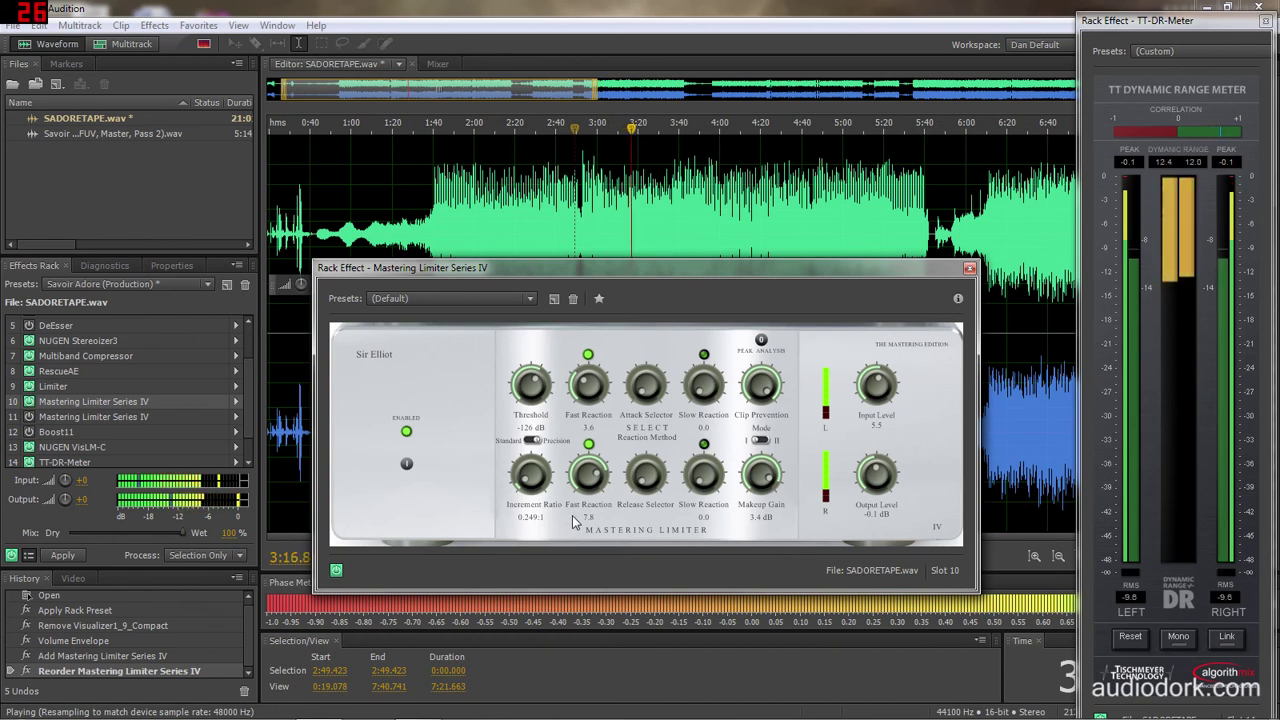
{"action": "left_click", "coordinate": [406, 463]}
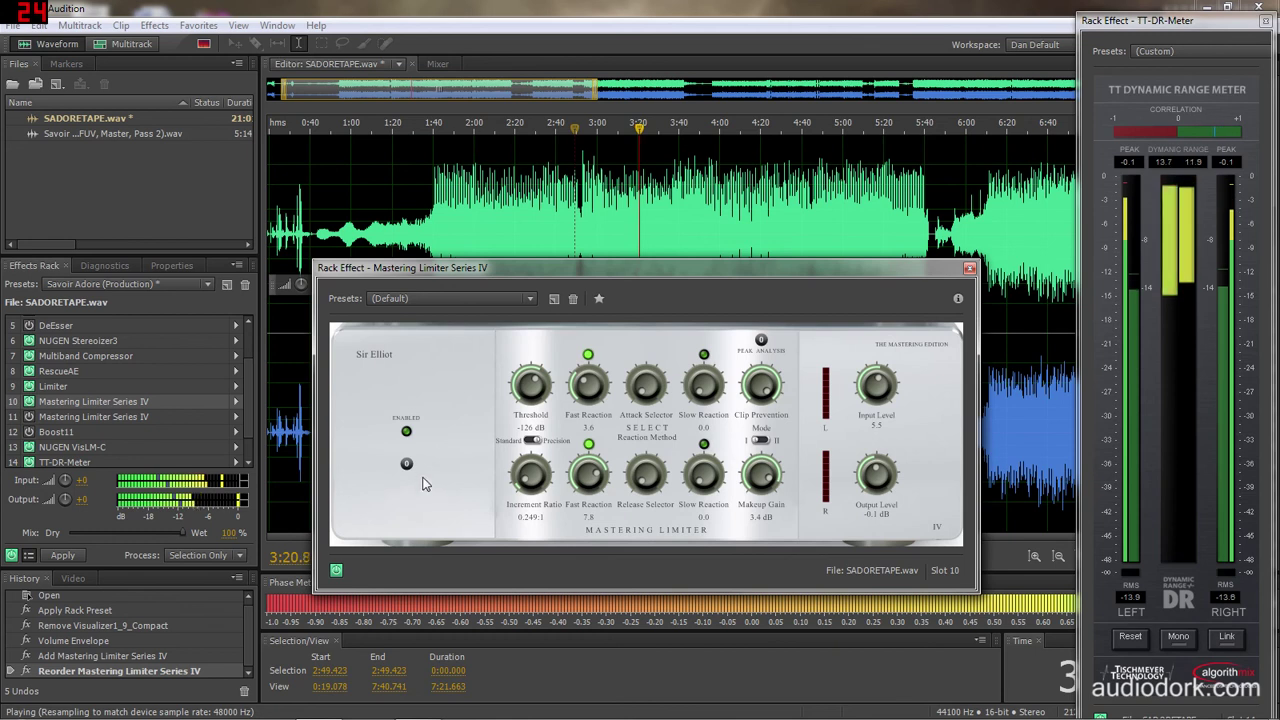
{"action": "left_click", "coordinate": [408, 464]}
{"action": "left_click", "coordinate": [408, 464]}
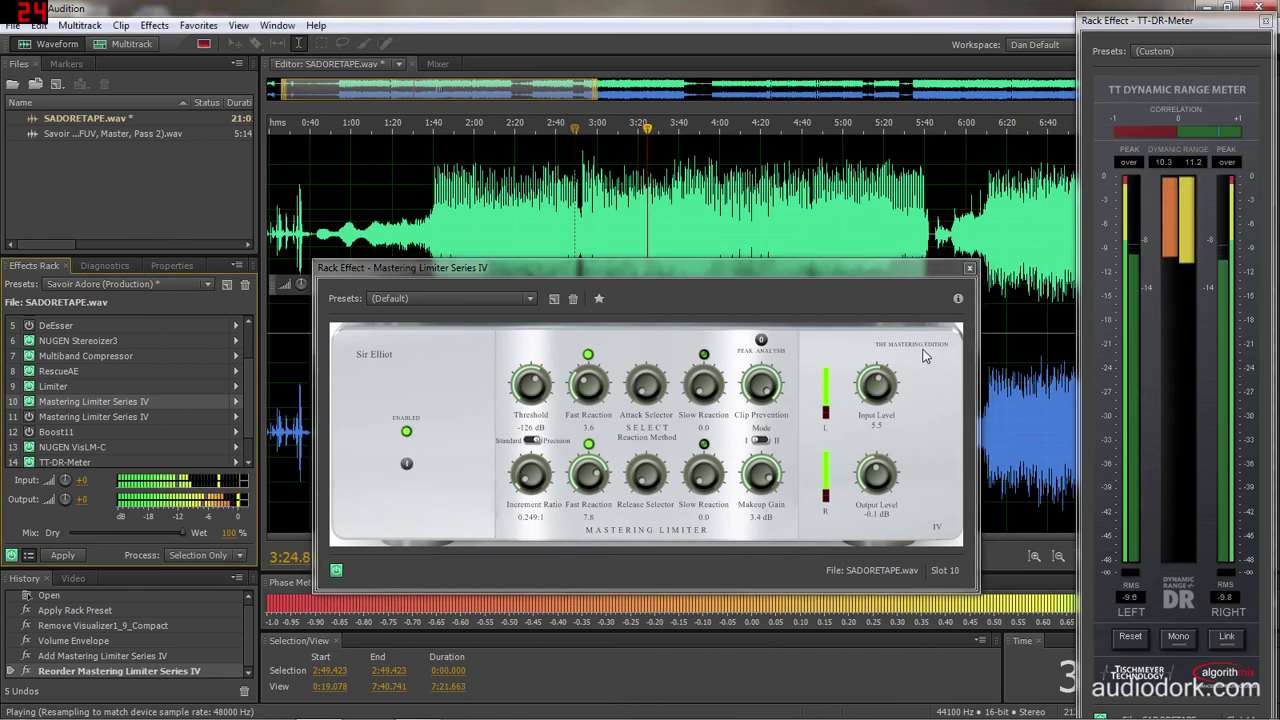
Reset the TT Dynamic Range Meter, compare the song again with the limiter bypassed and active, and pause playback
{"action": "left_click", "coordinate": [1130, 636]}
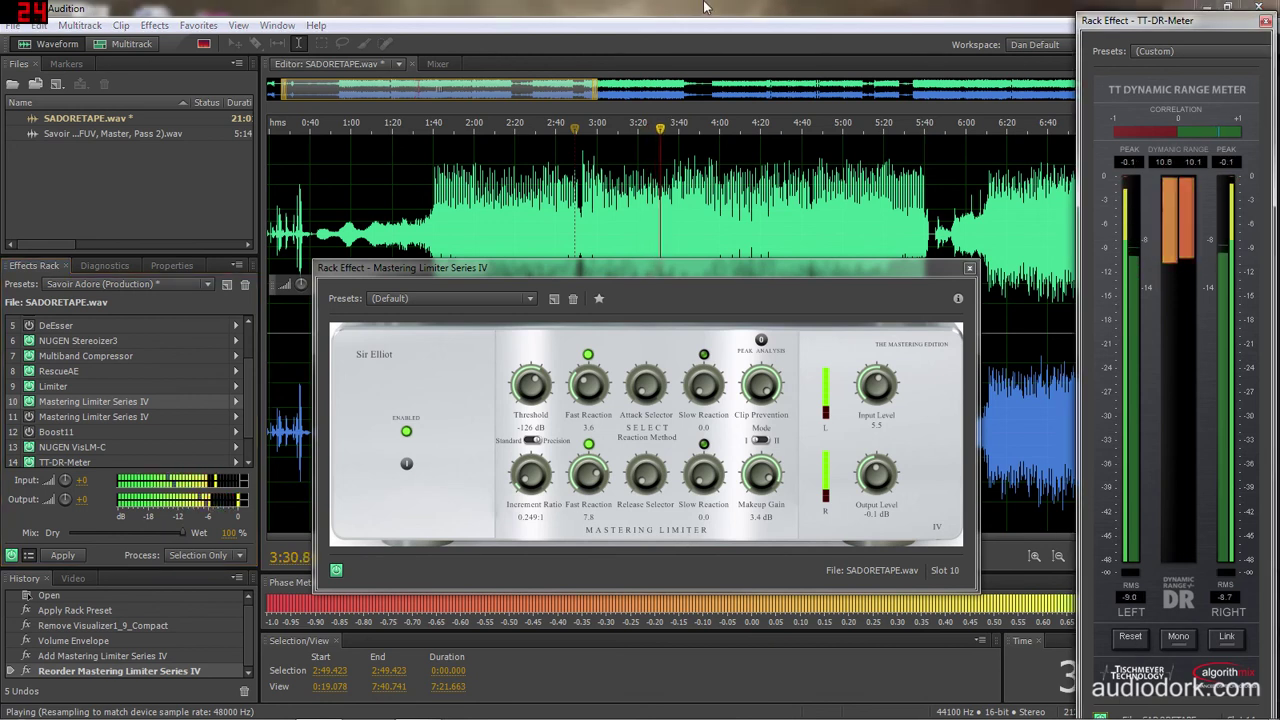
{"action": "left_click", "coordinate": [406, 463]}
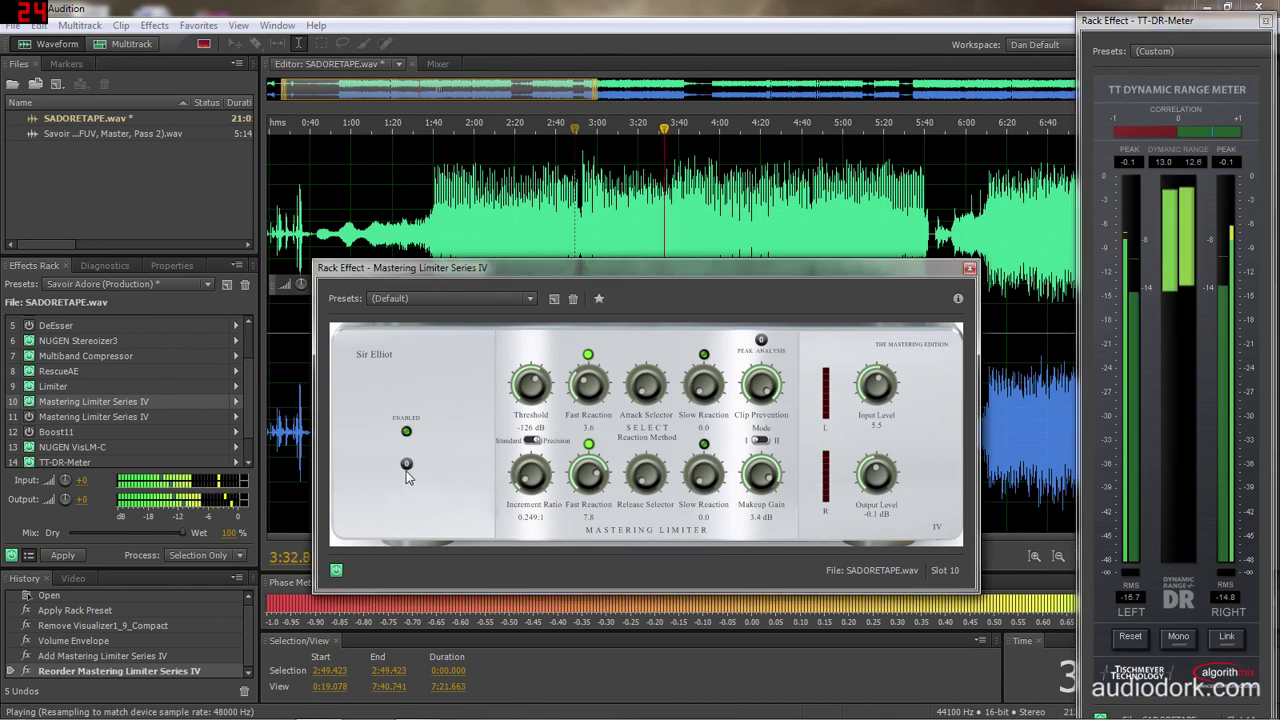
{"action": "left_click", "coordinate": [406, 463]}
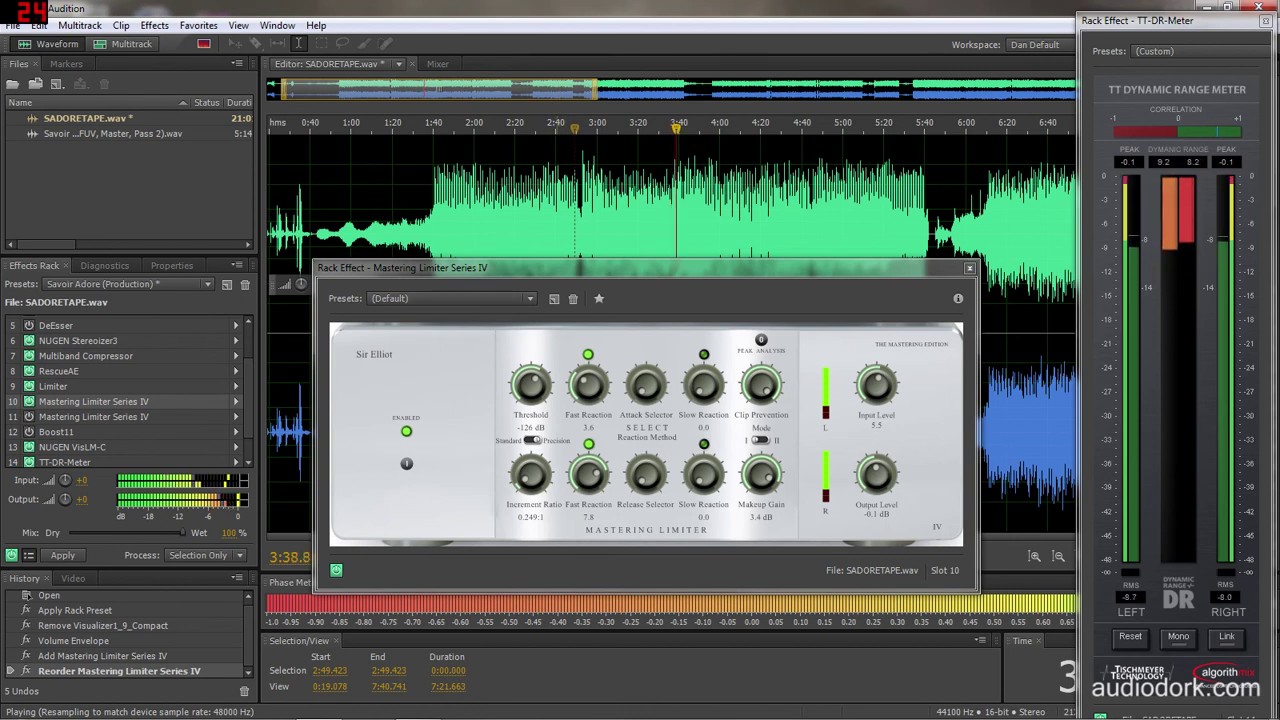
{"action": "key", "text": "space"}
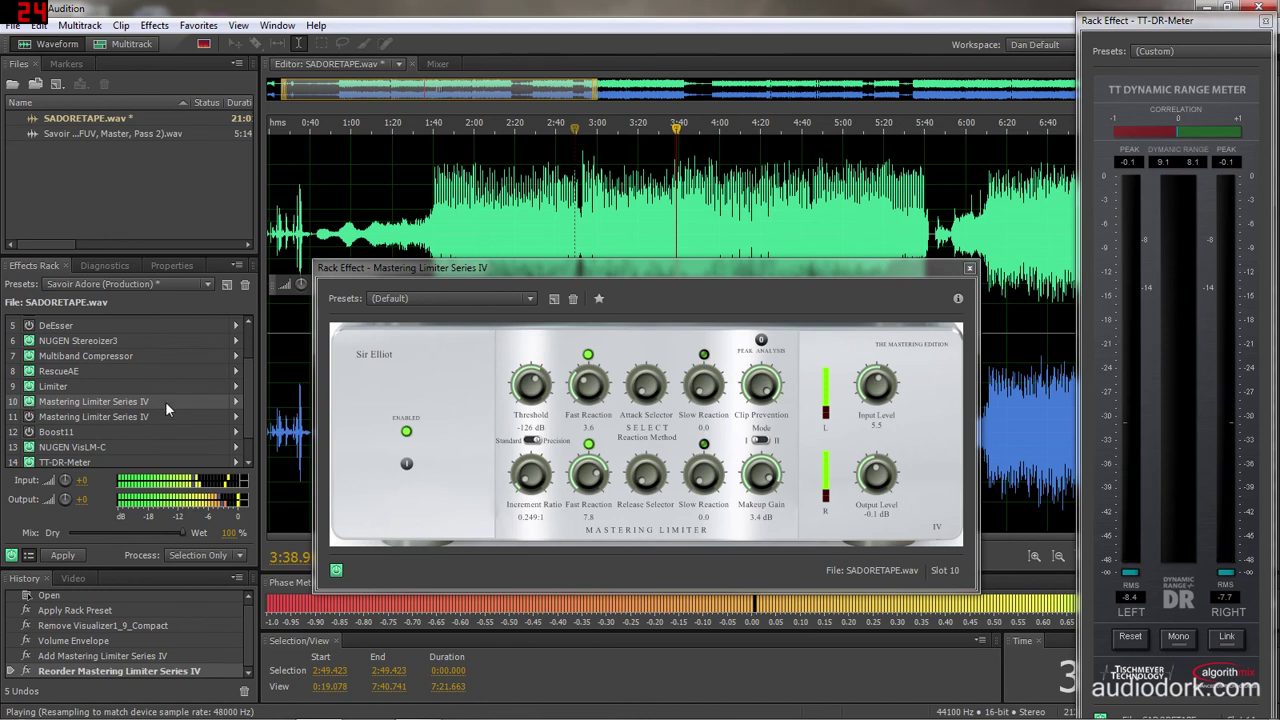
Remove the Mastering Limiter Series IV in slot 10, move the other one and Boost11 to slots 10 and 11, and enable both
{"action": "right_click", "coordinate": [237, 402]}
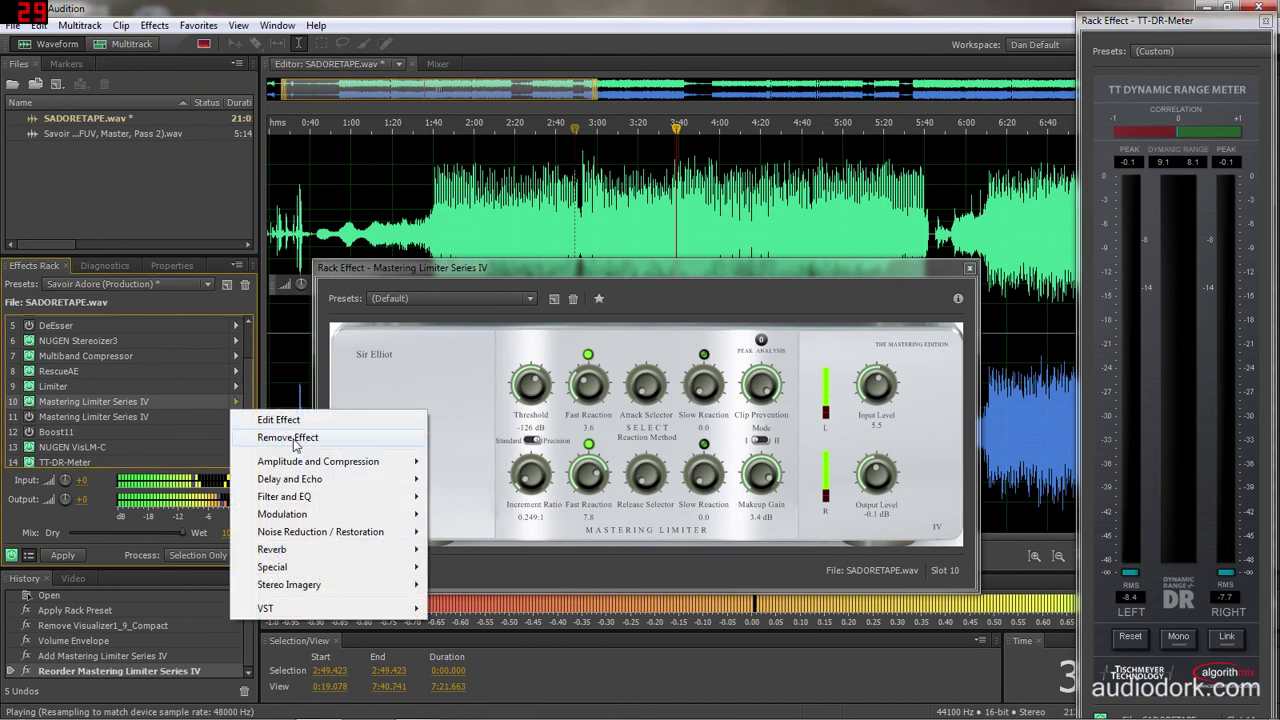
{"action": "left_click", "coordinate": [270, 357]}
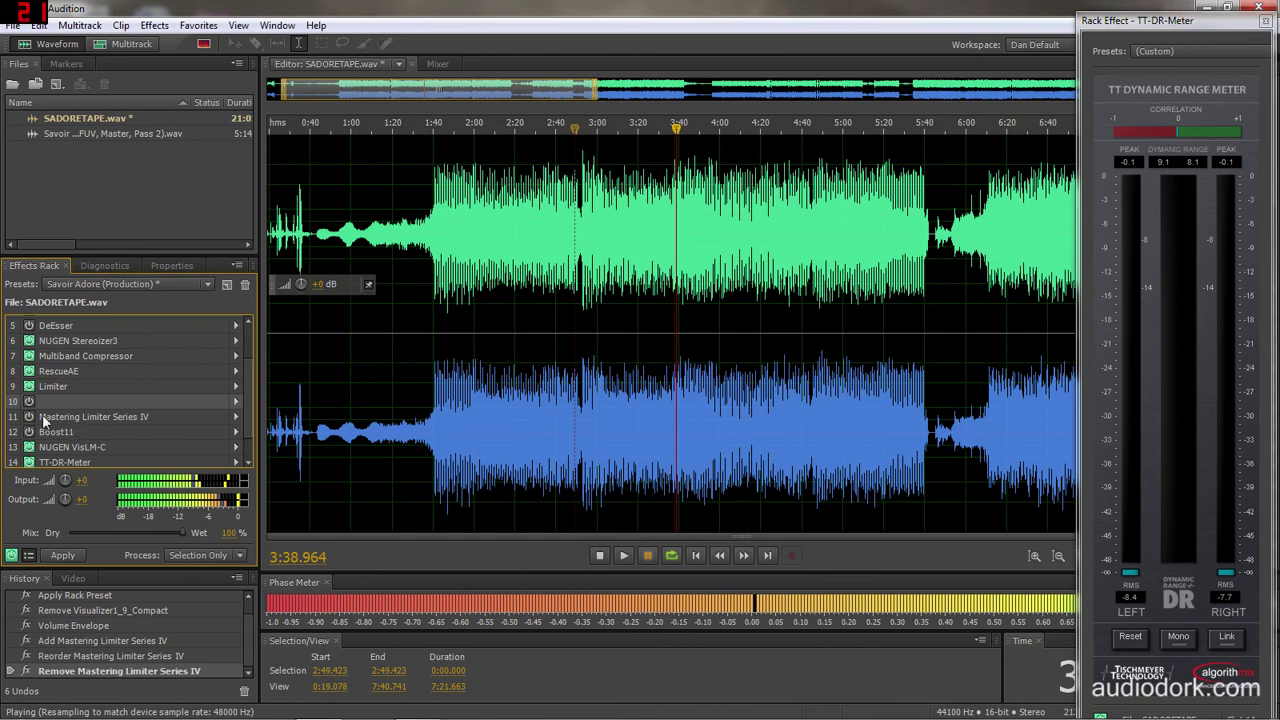
{"action": "left_click_drag", "start_coordinate": [80, 416], "coordinate": [50, 416]}
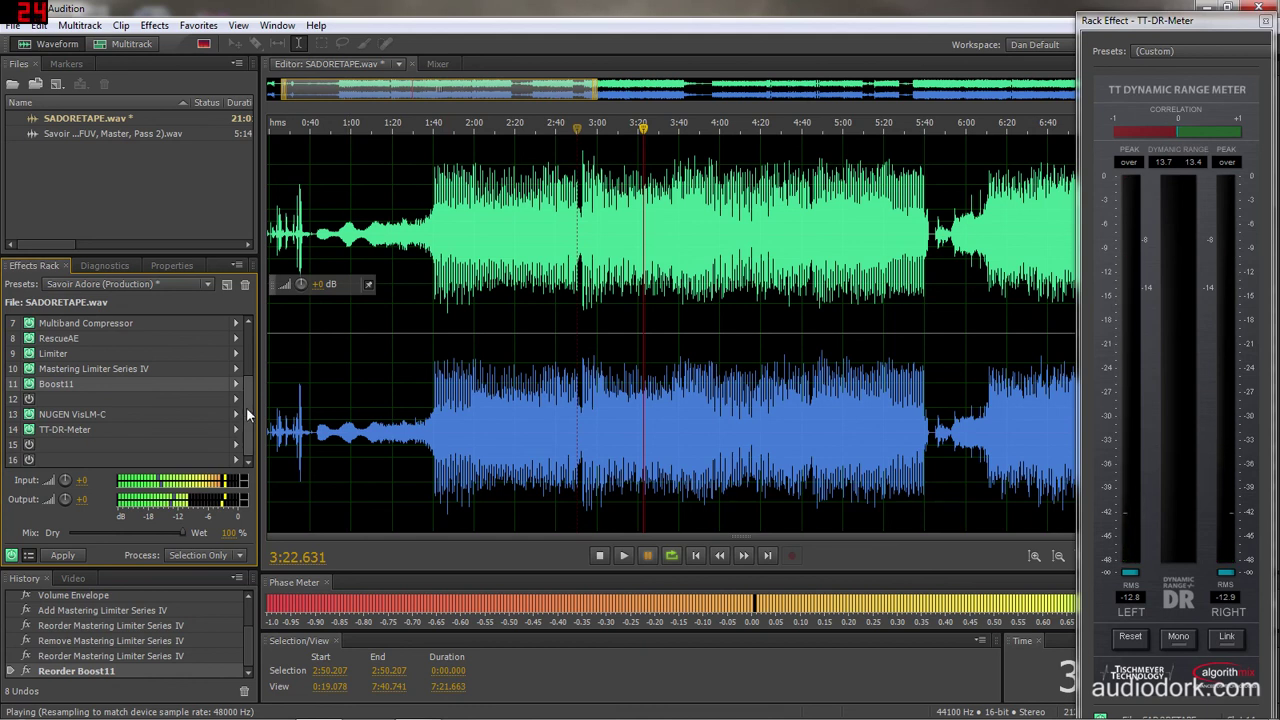
Play the song from about 1:32 with the whole effects rack bypassed and enabled to compare both, and stop playback
{"action": "left_click_drag", "start_coordinate": [248, 415], "coordinate": [252, 366]}
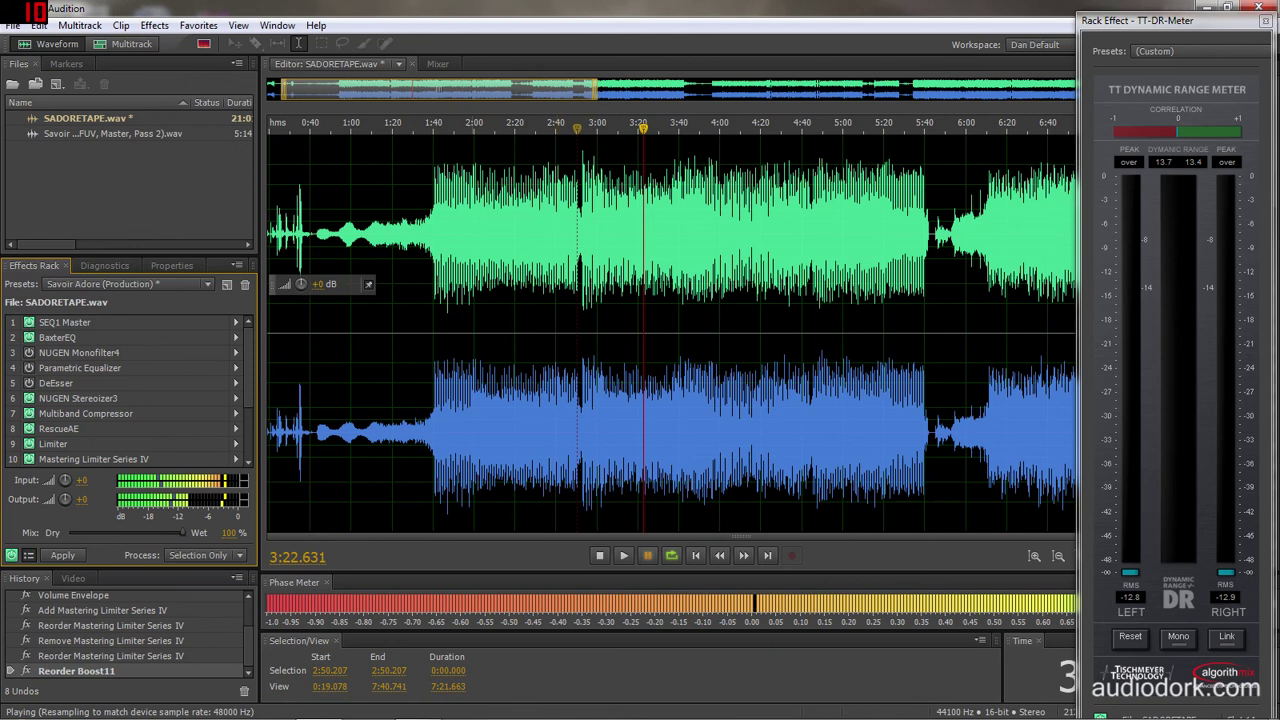
{"action": "left_click", "coordinate": [418, 300]}
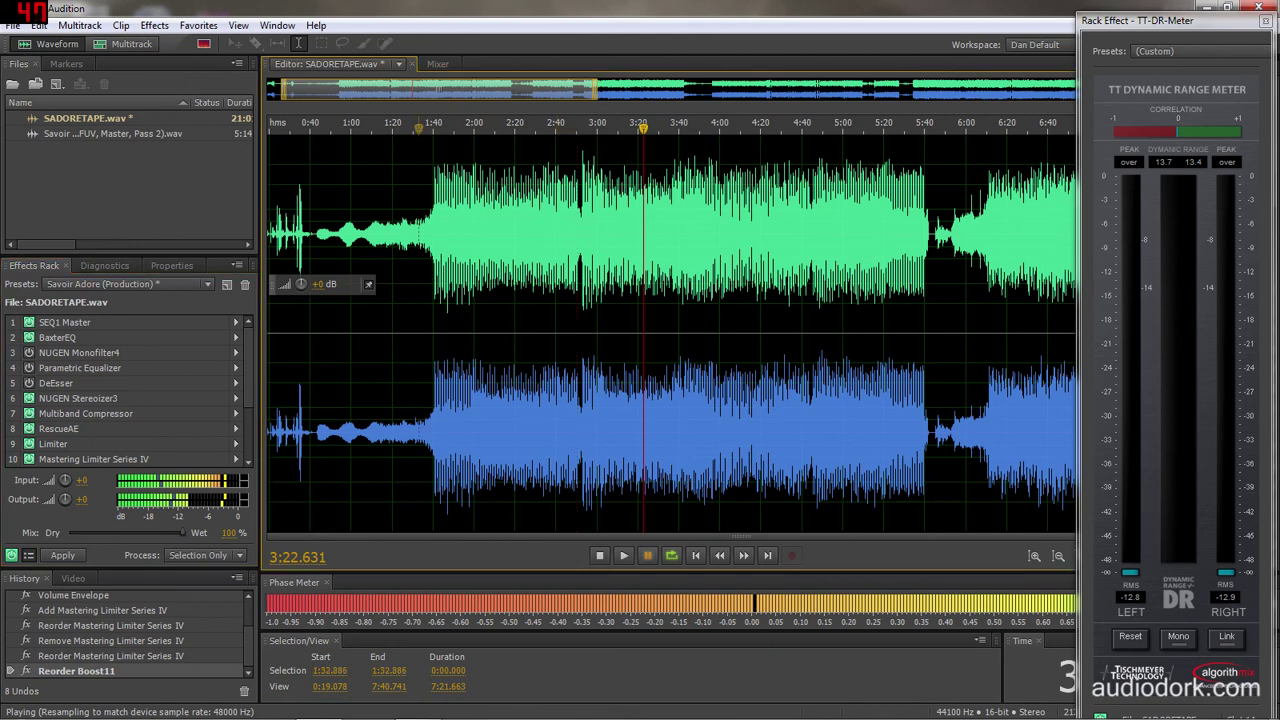
{"action": "left_click", "coordinate": [12, 556]}
{"action": "key", "text": "space"}
{"action": "key", "text": "space"}
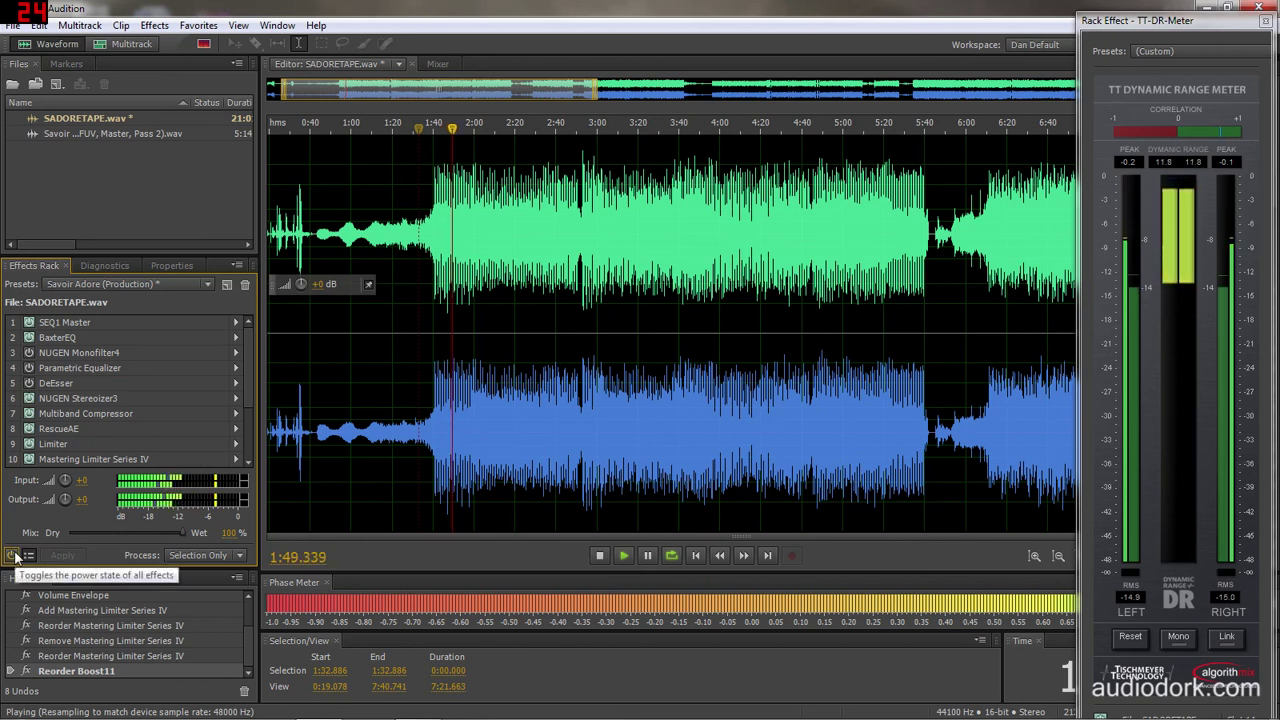
{"action": "left_click", "coordinate": [12, 555]}
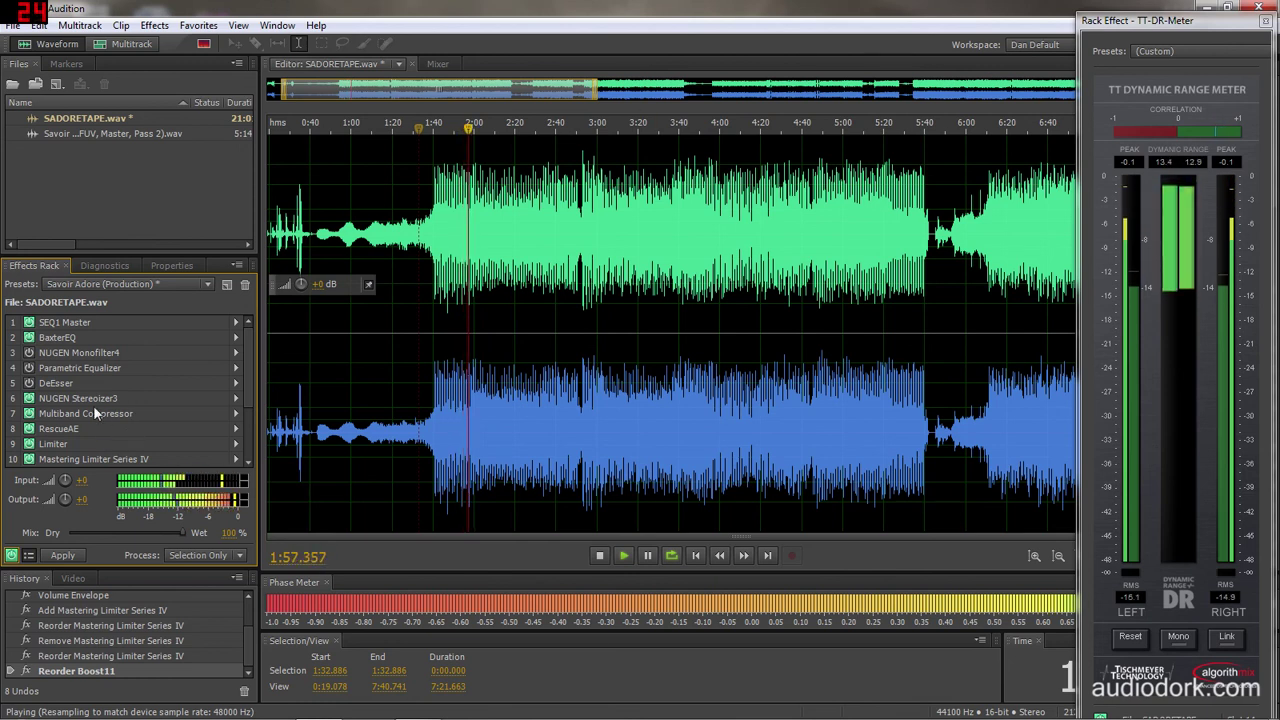
{"action": "scroll", "coordinate": [99, 372], "scroll_direction": "down", "scroll_amount": 2}
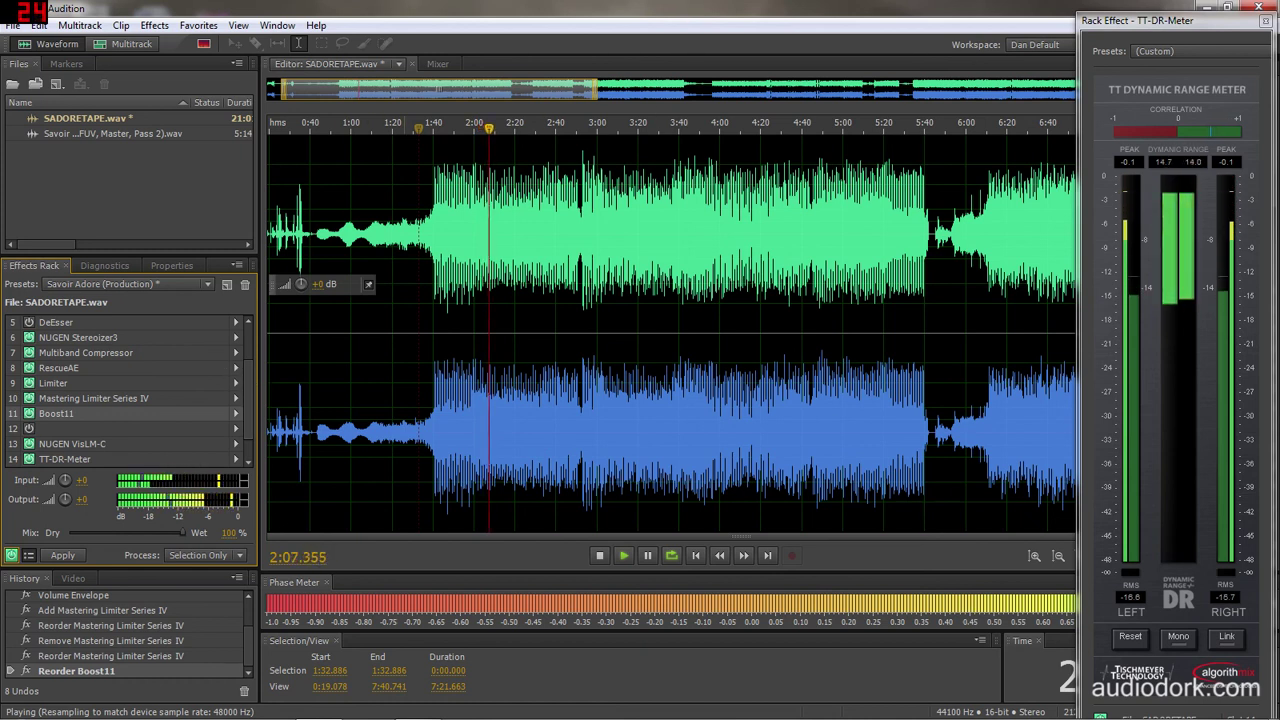
{"action": "key", "text": "space"}
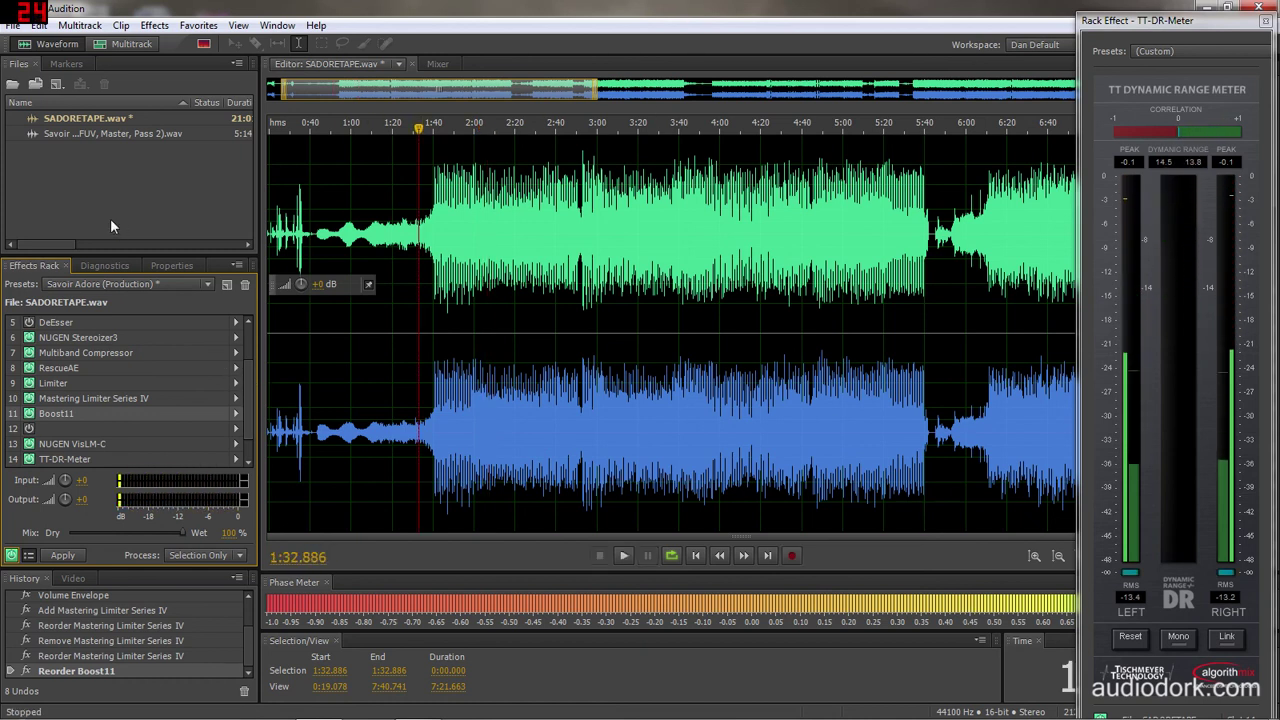
Open the finished master Savoir Adore - Dreamers (WFUV, Master, Pass 2).wav and listen to it from about 0:45
{"action": "double_click", "coordinate": [72, 133]}
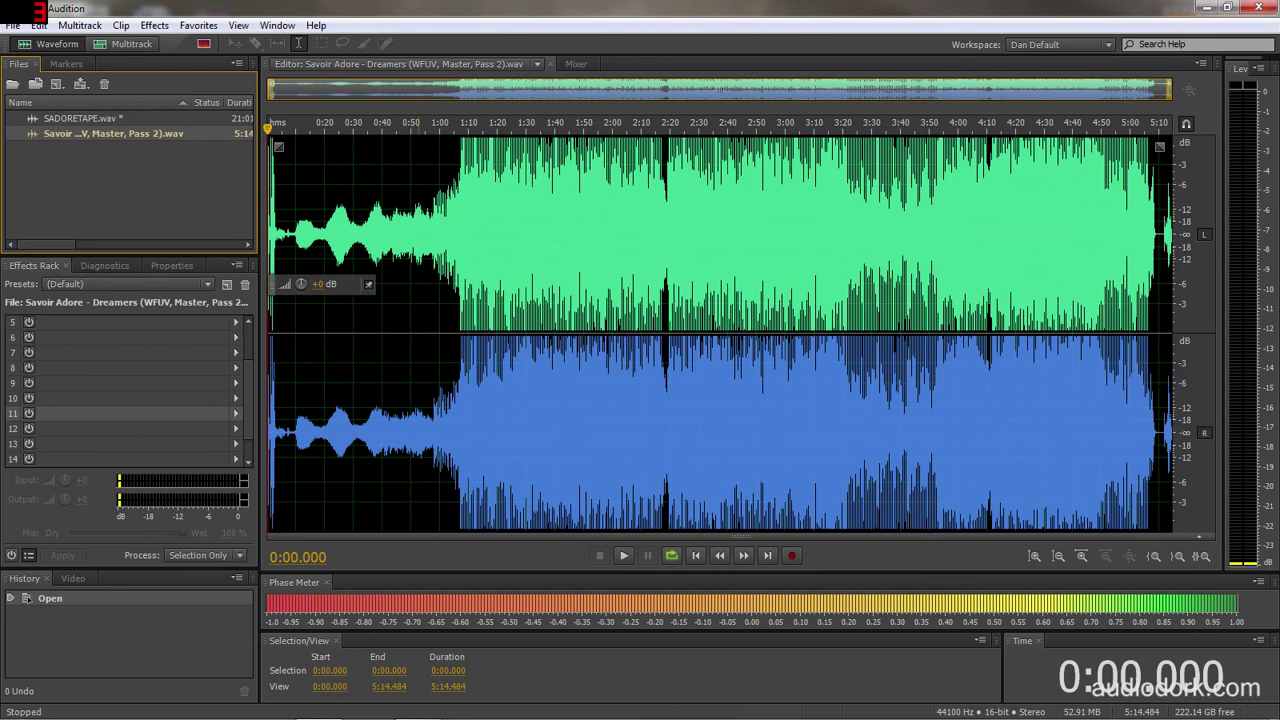
{"action": "left_click", "coordinate": [399, 230]}
{"action": "key", "text": "space"}
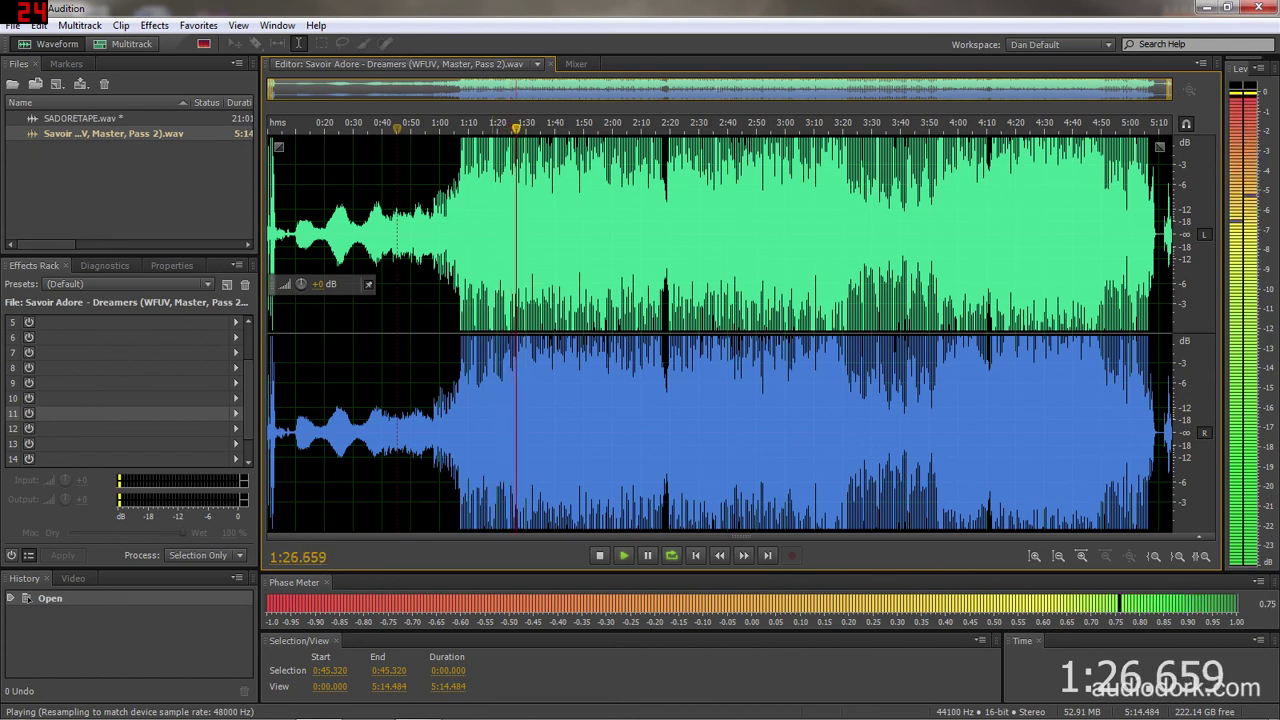
{"action": "key", "text": "space"}
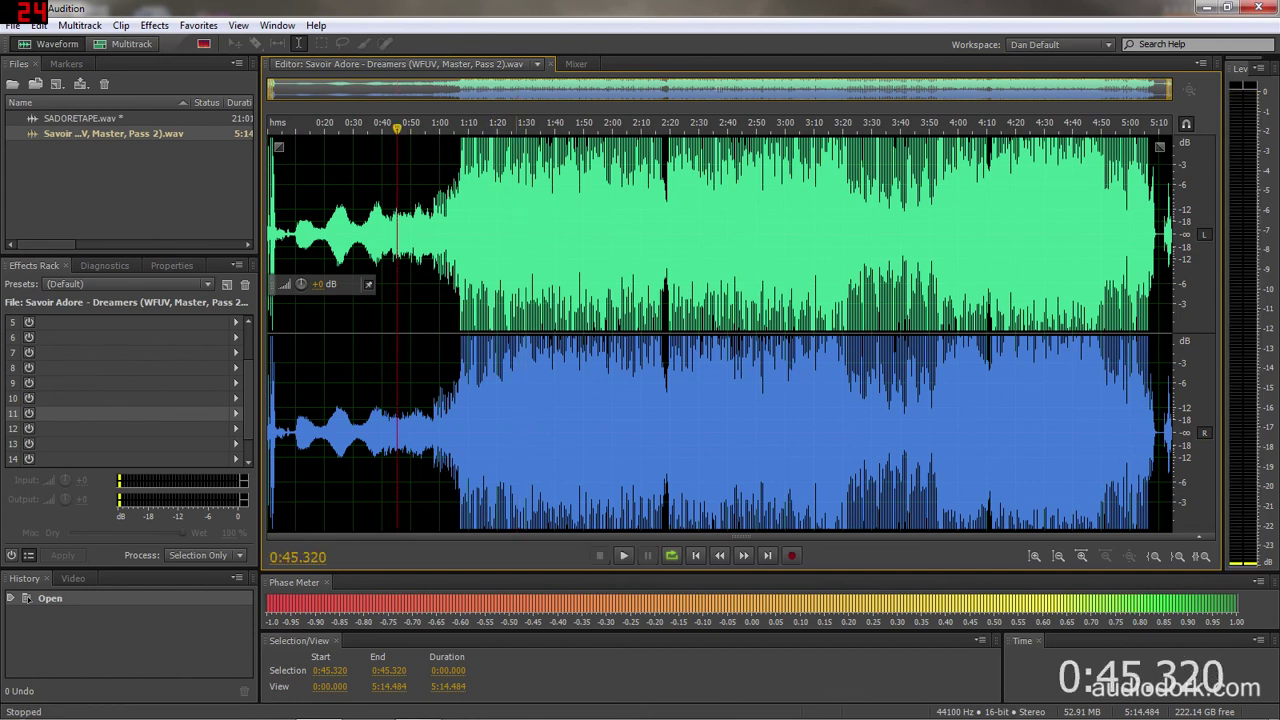